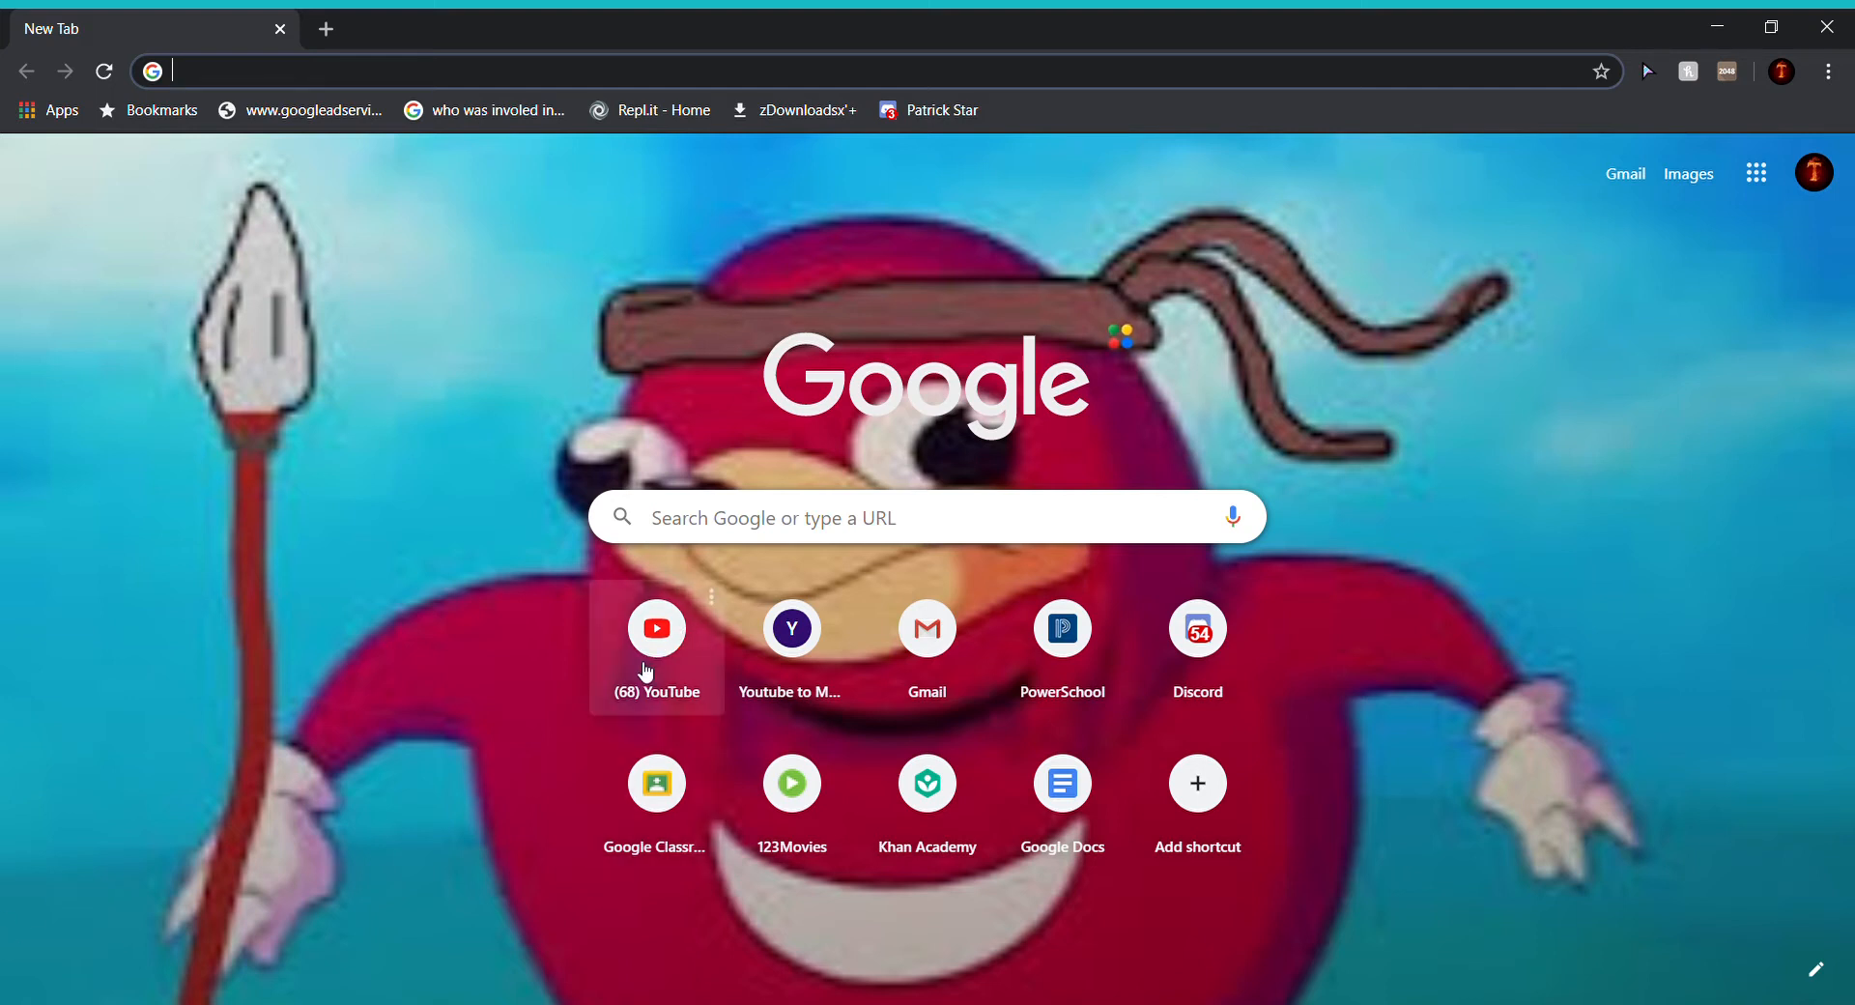
# Step: Open YouTube and go from its account switcher to the sign-in page for adding another account
pyautogui.click(634, 656)
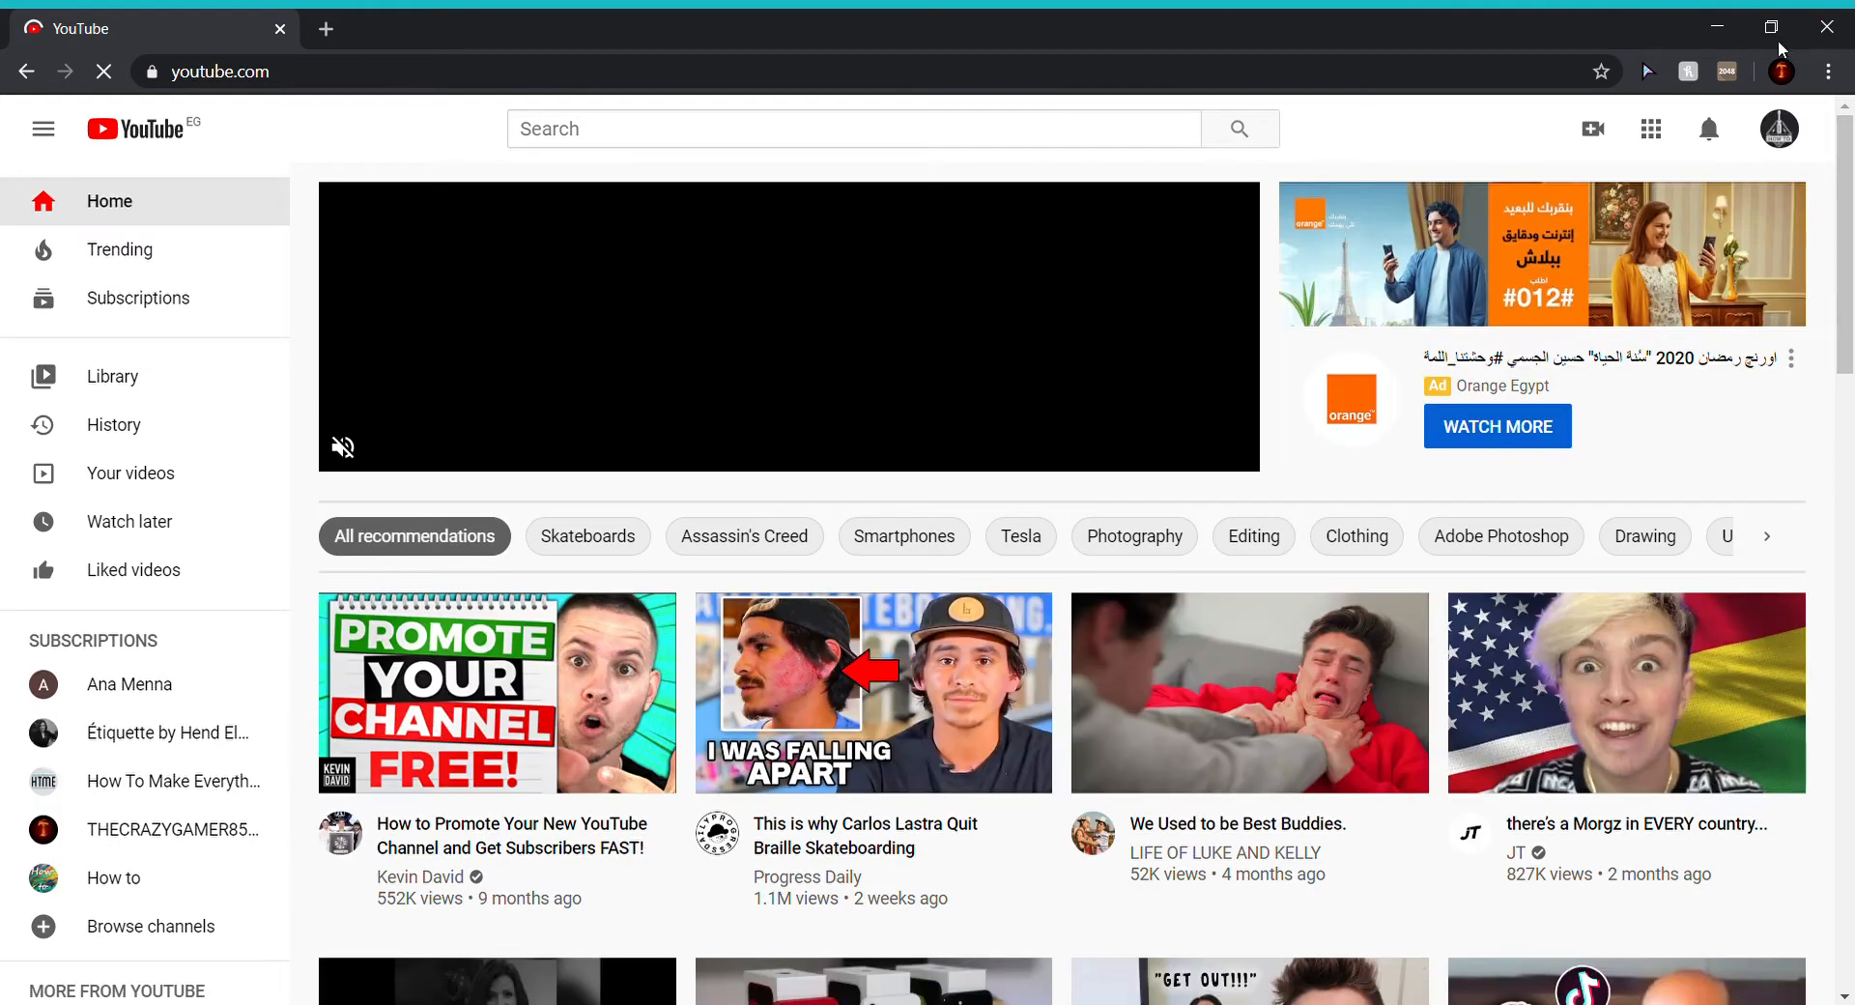
pyautogui.click(1787, 130)
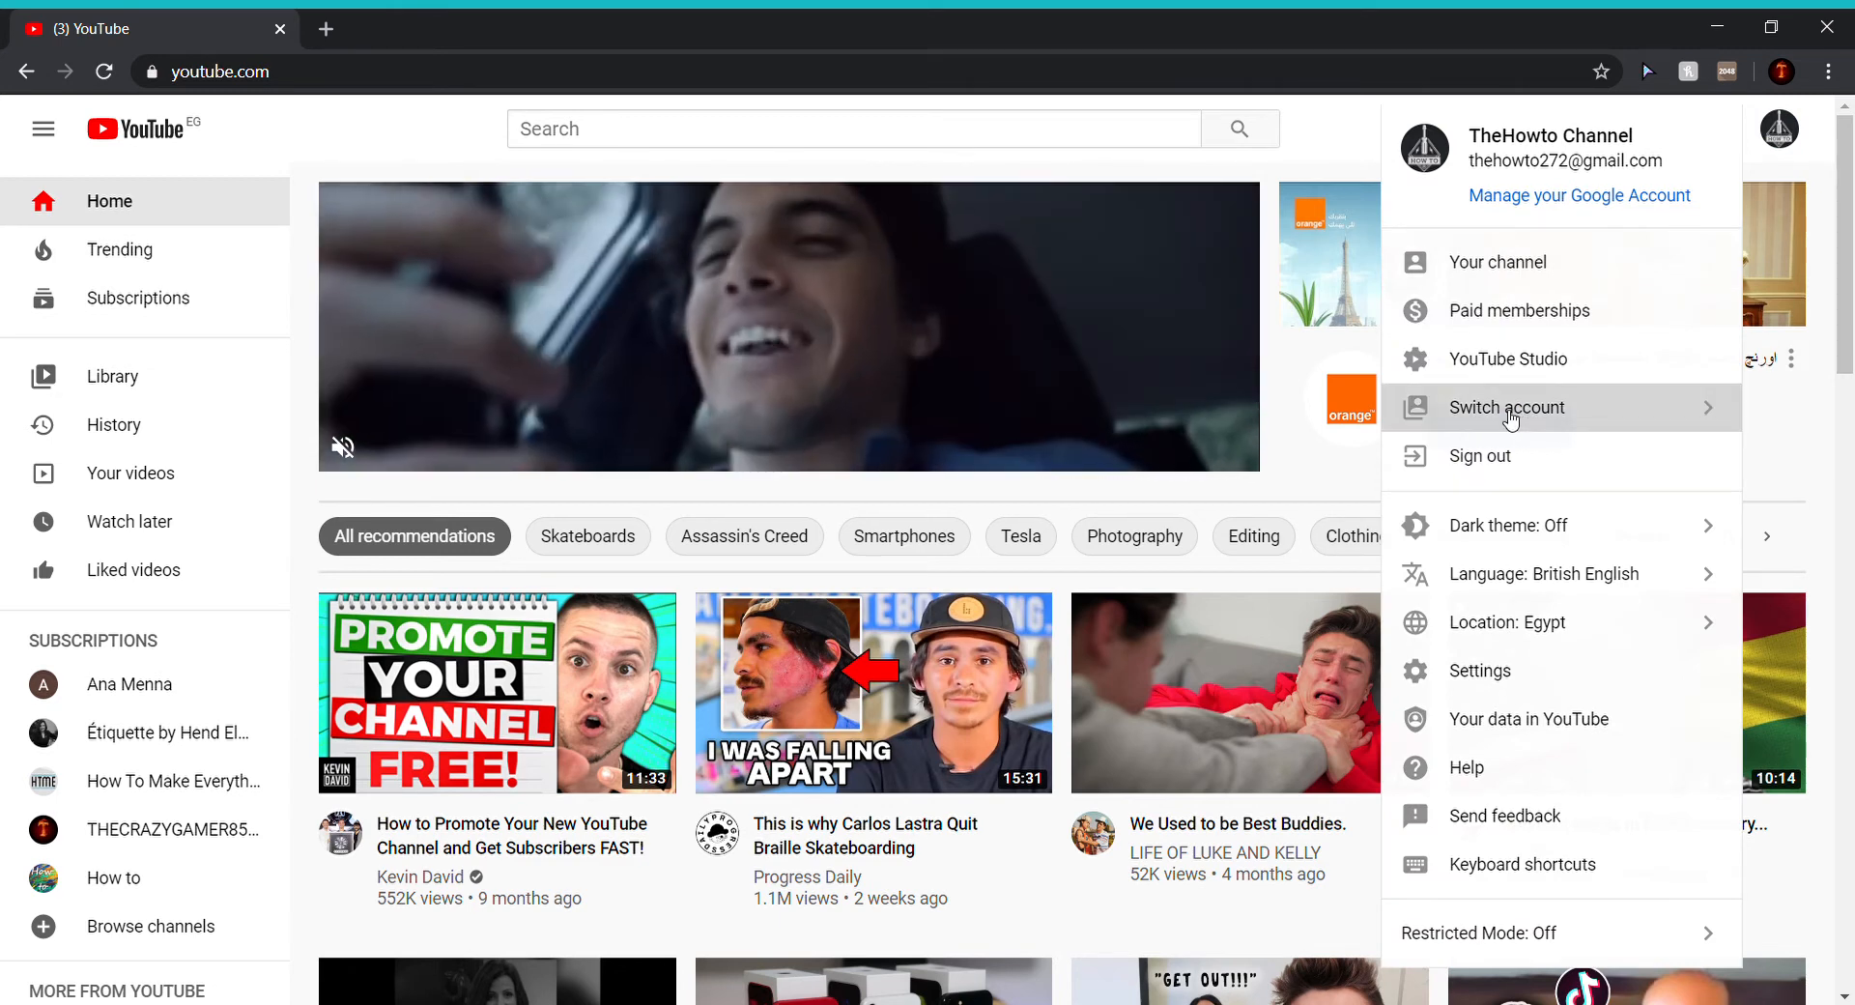
pyautogui.click(1512, 410)
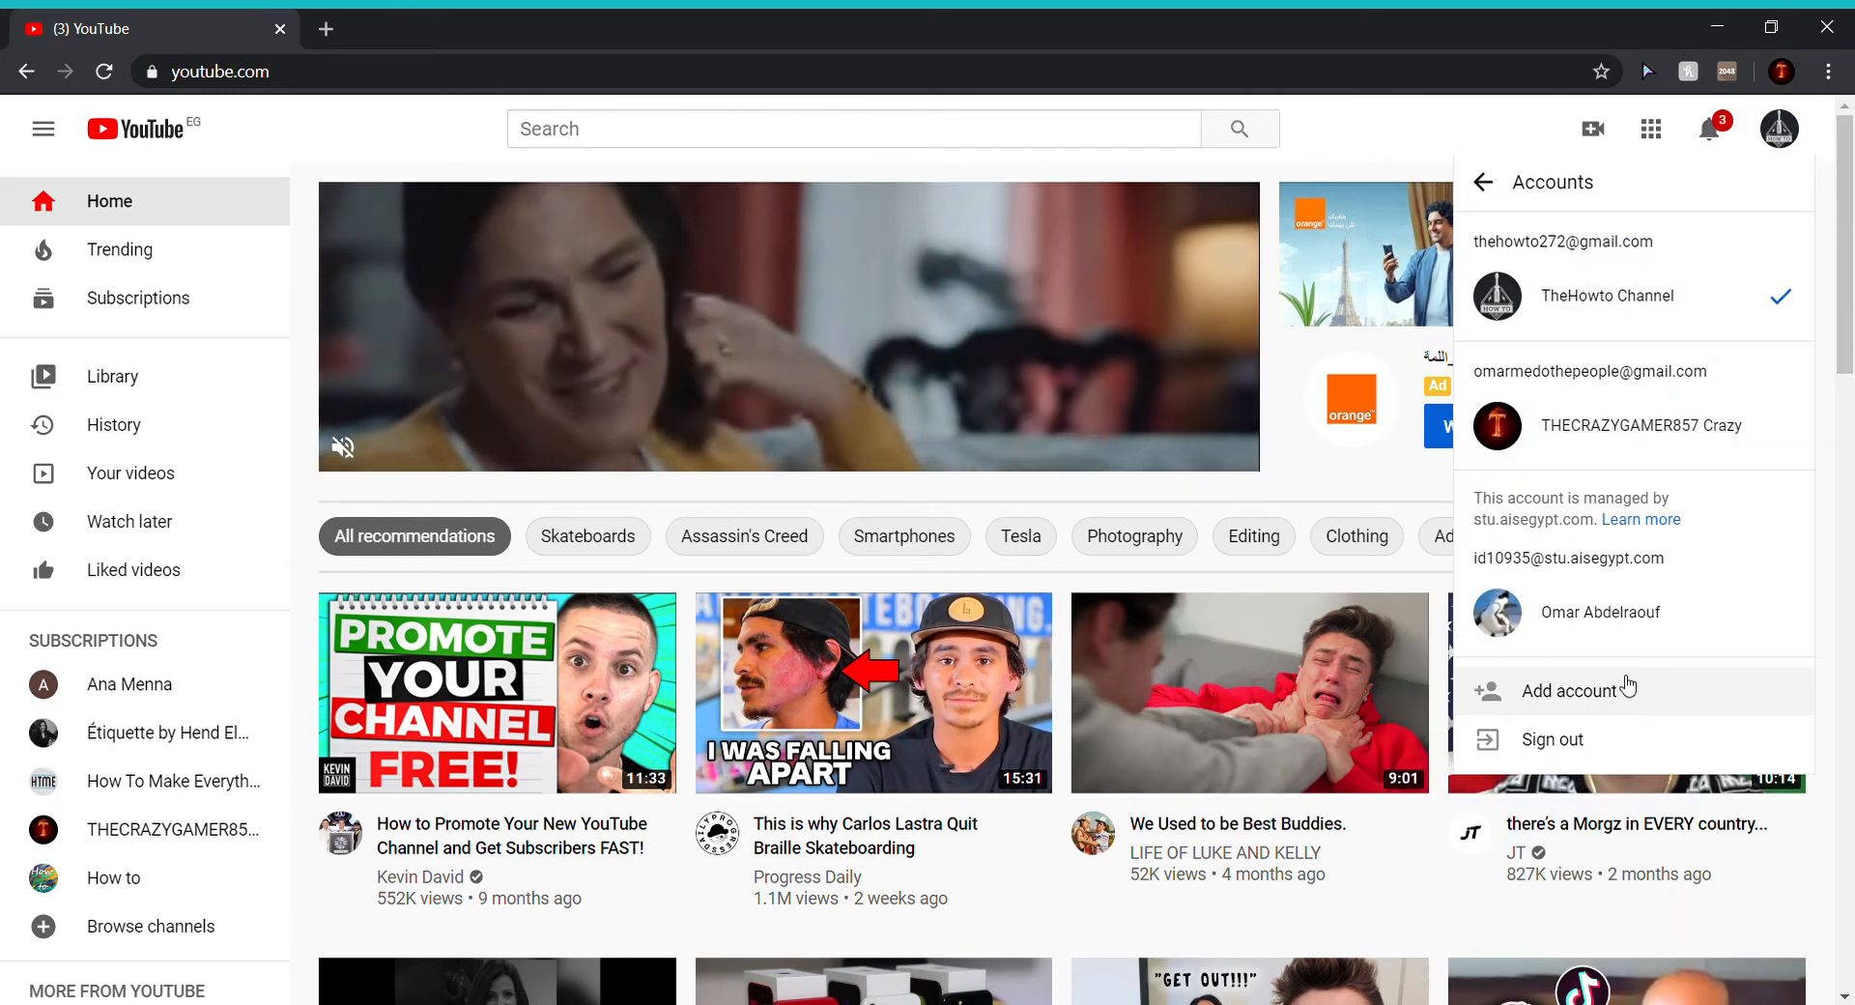
pyautogui.click(1611, 692)
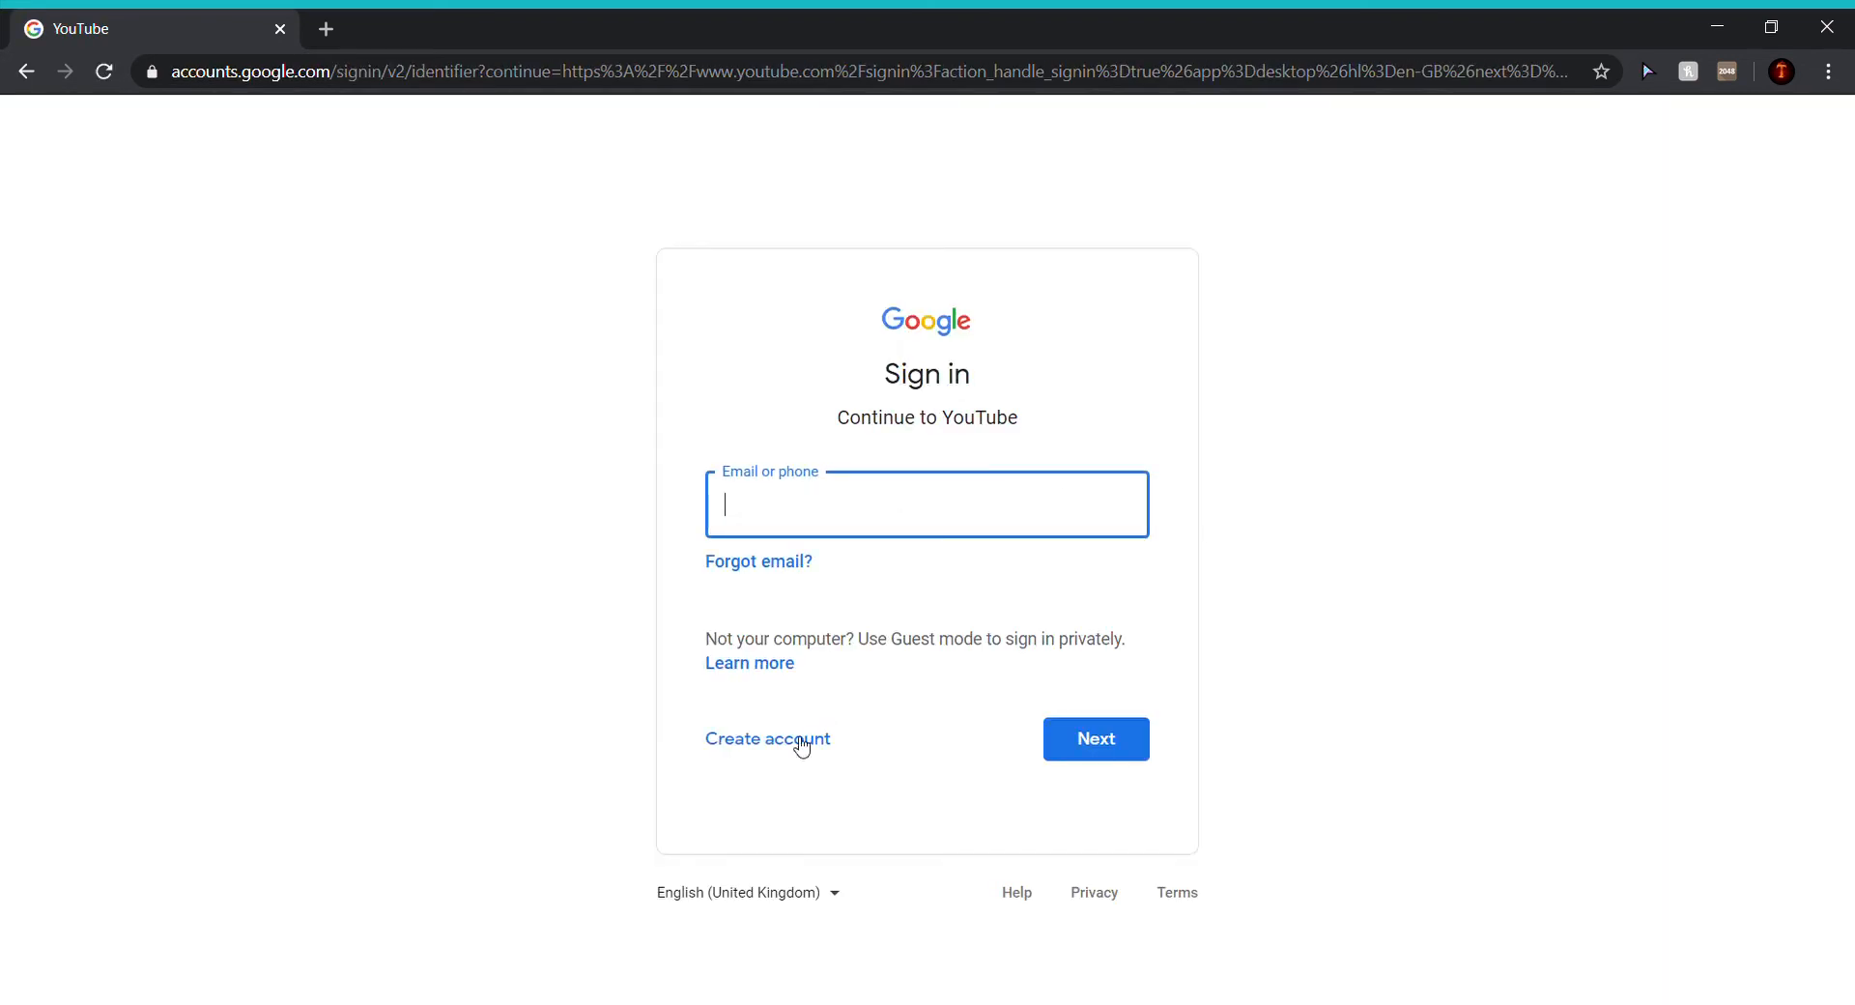
pyautogui.click(771, 746)
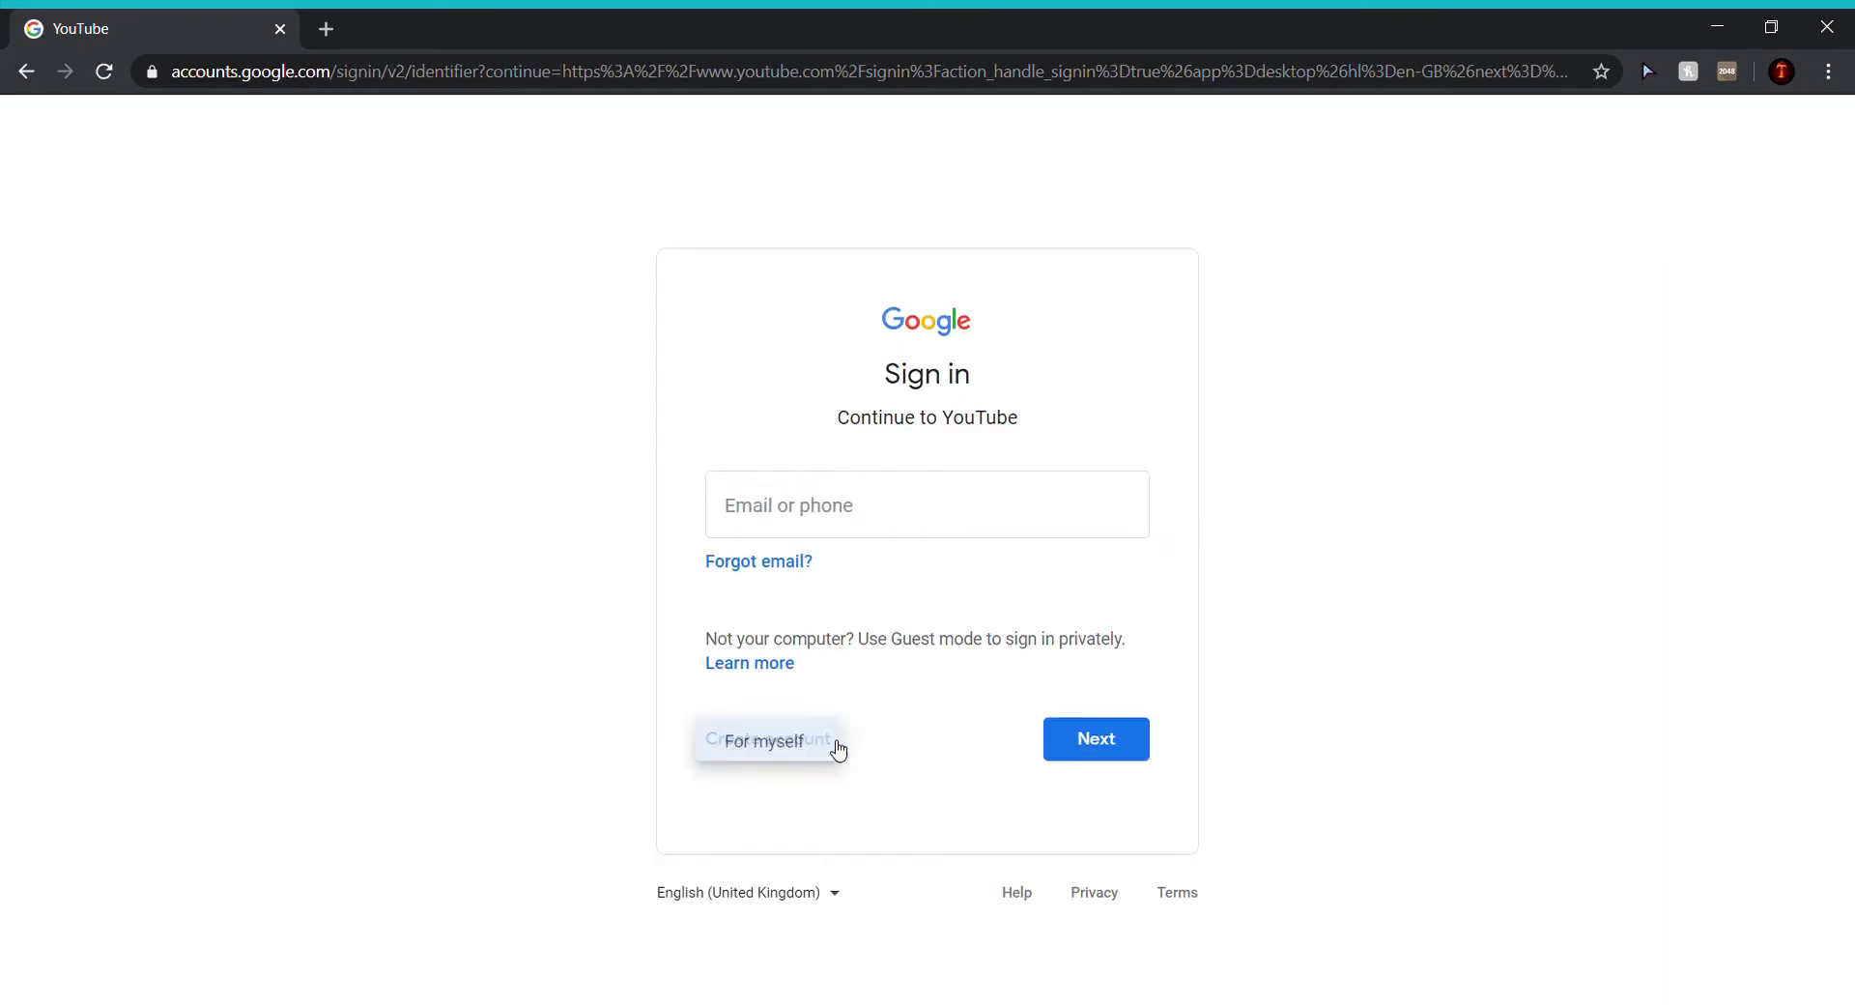
pyautogui.hotkey('alt', 'Left')
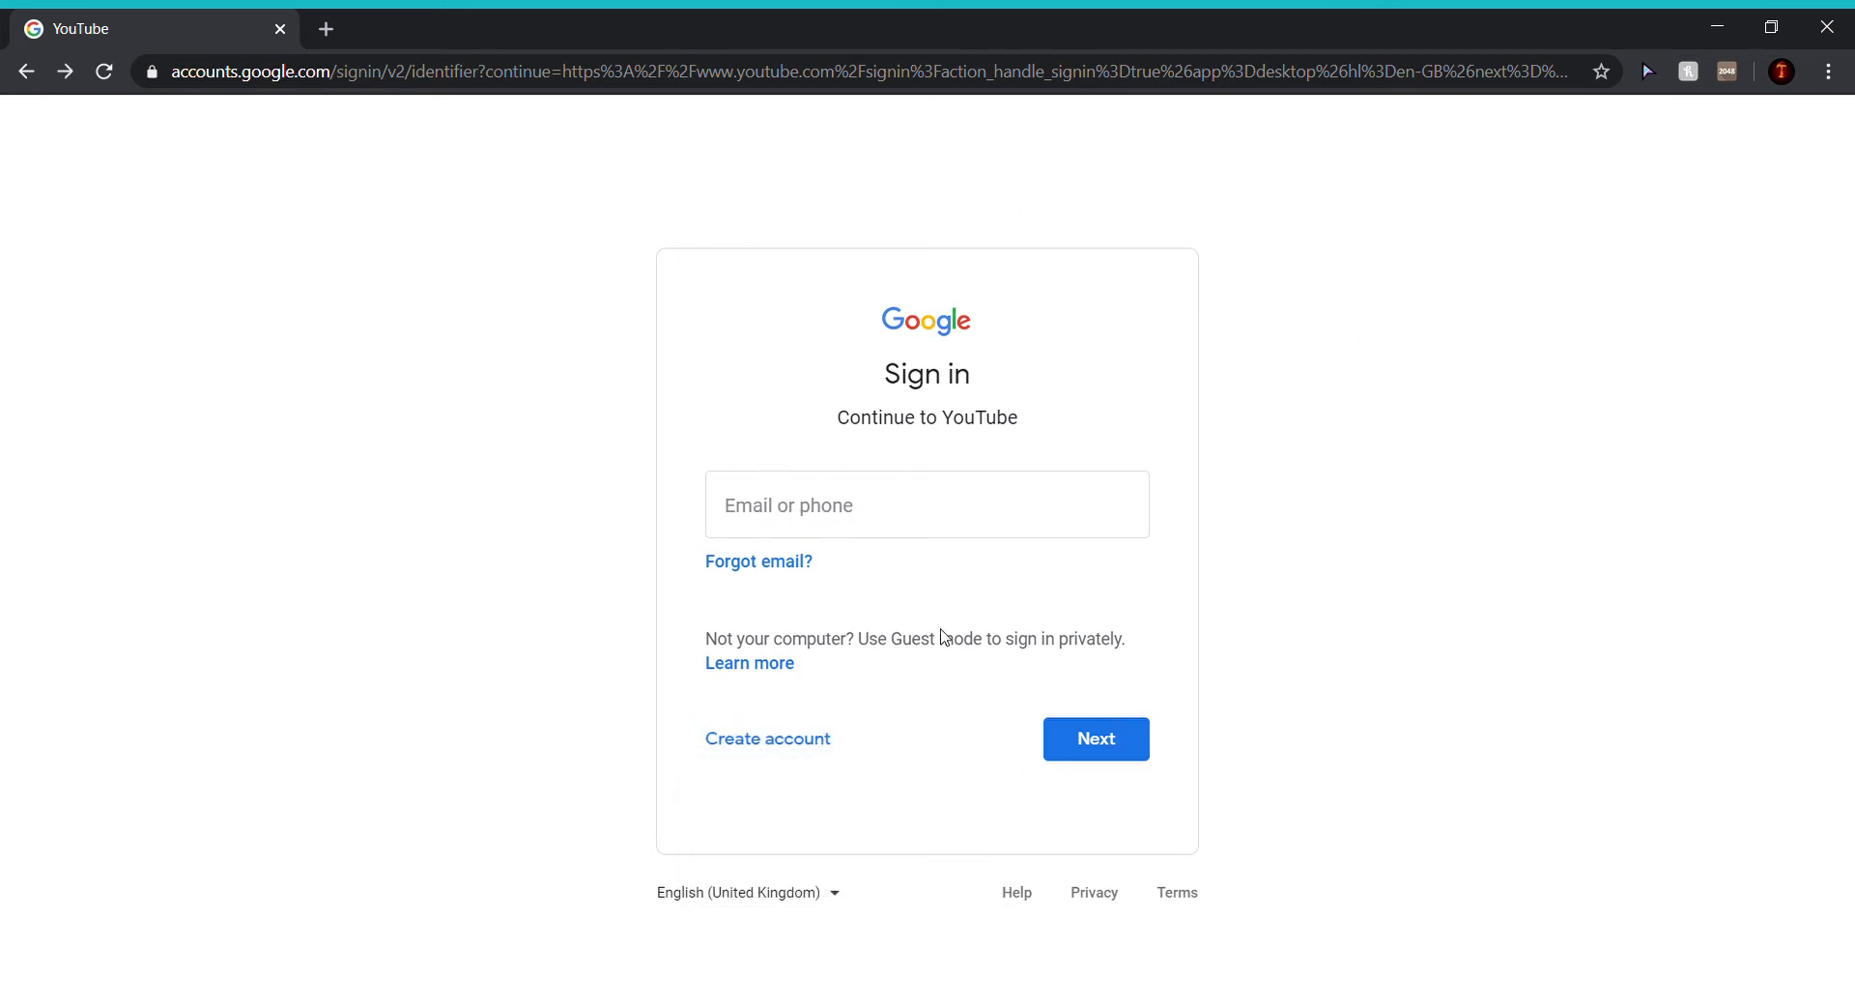
pyautogui.click(839, 515)
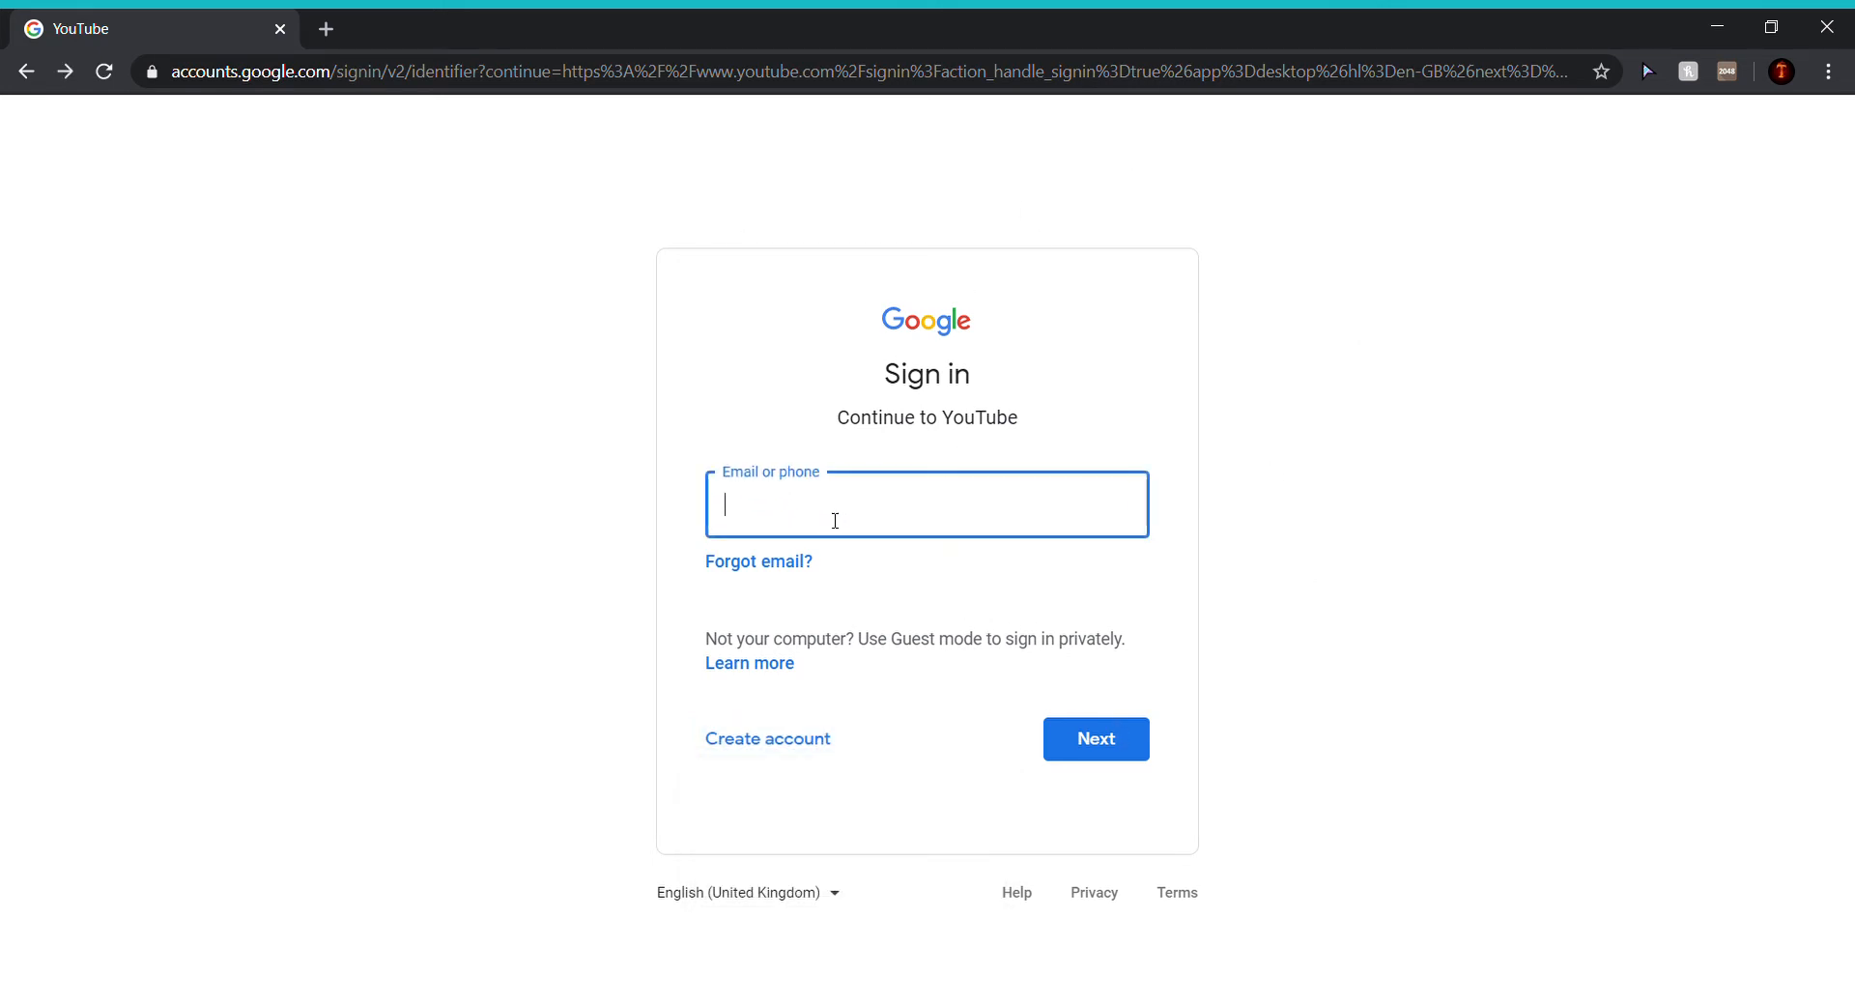
pyautogui.click(1433, 533)
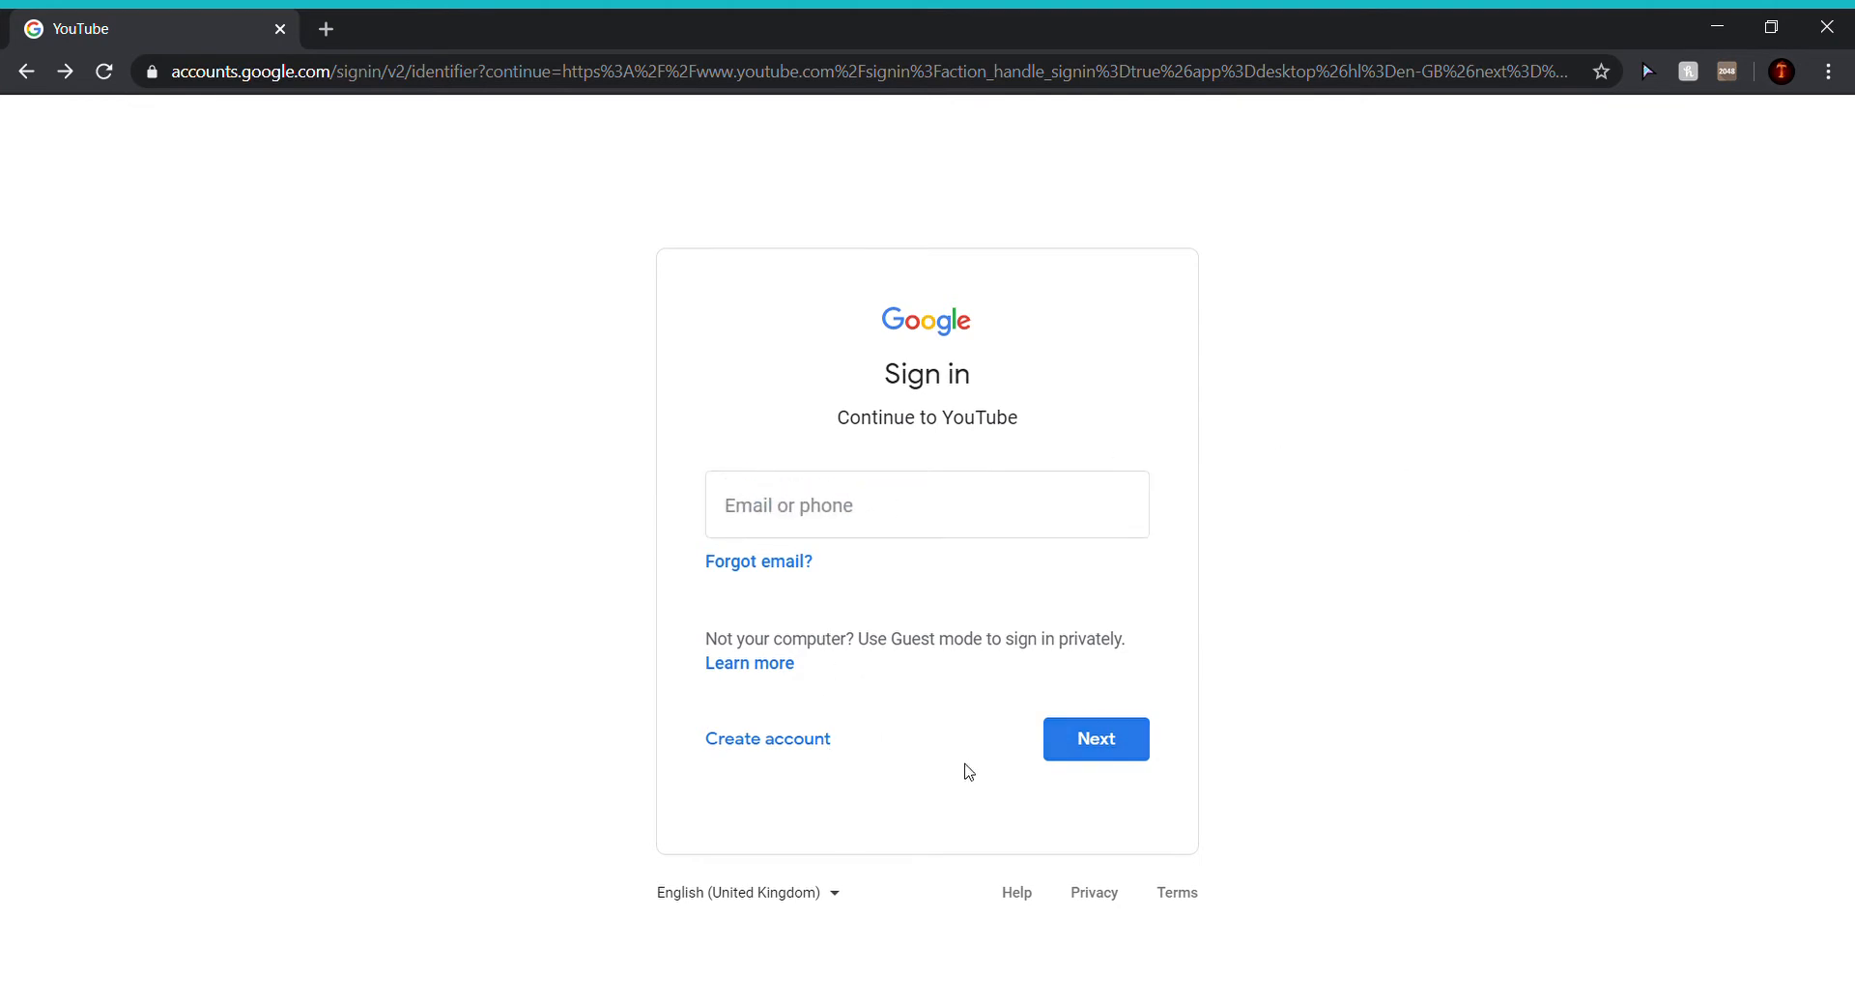
# Step: Start a new Google account for personal use and fill in the account holder's first and last name
pyautogui.click(774, 739)
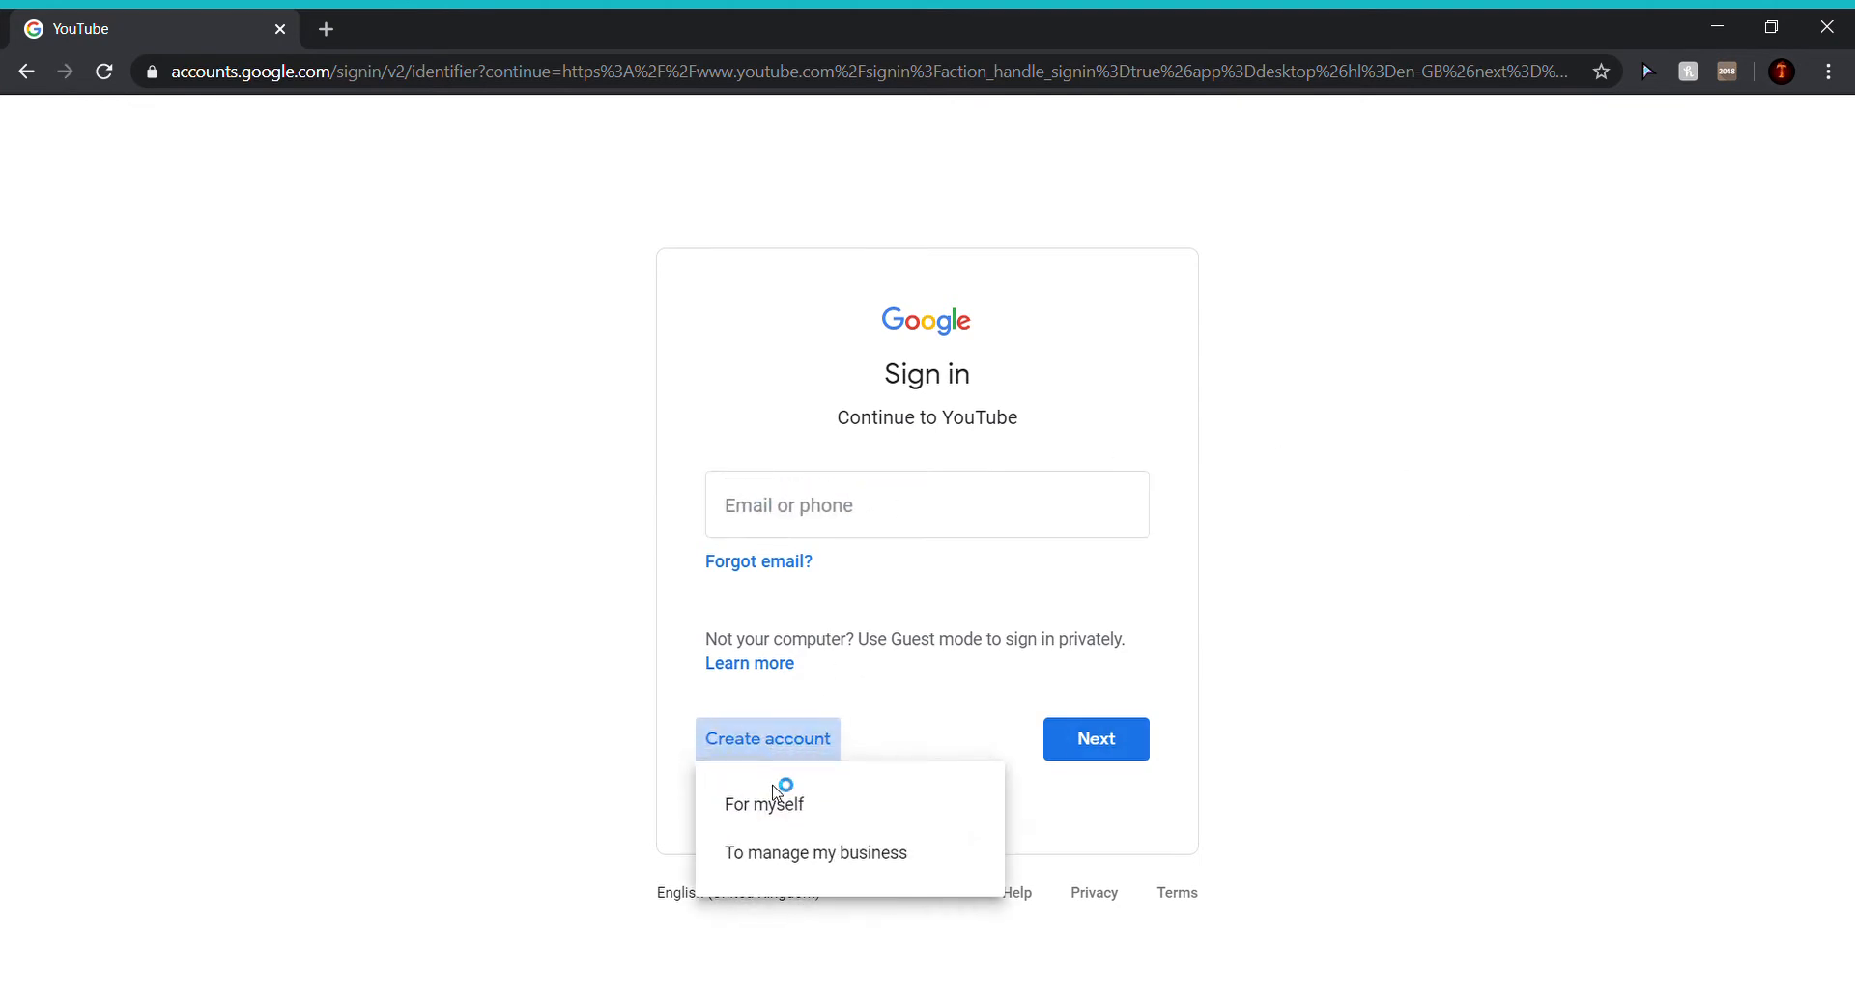
pyautogui.click(774, 804)
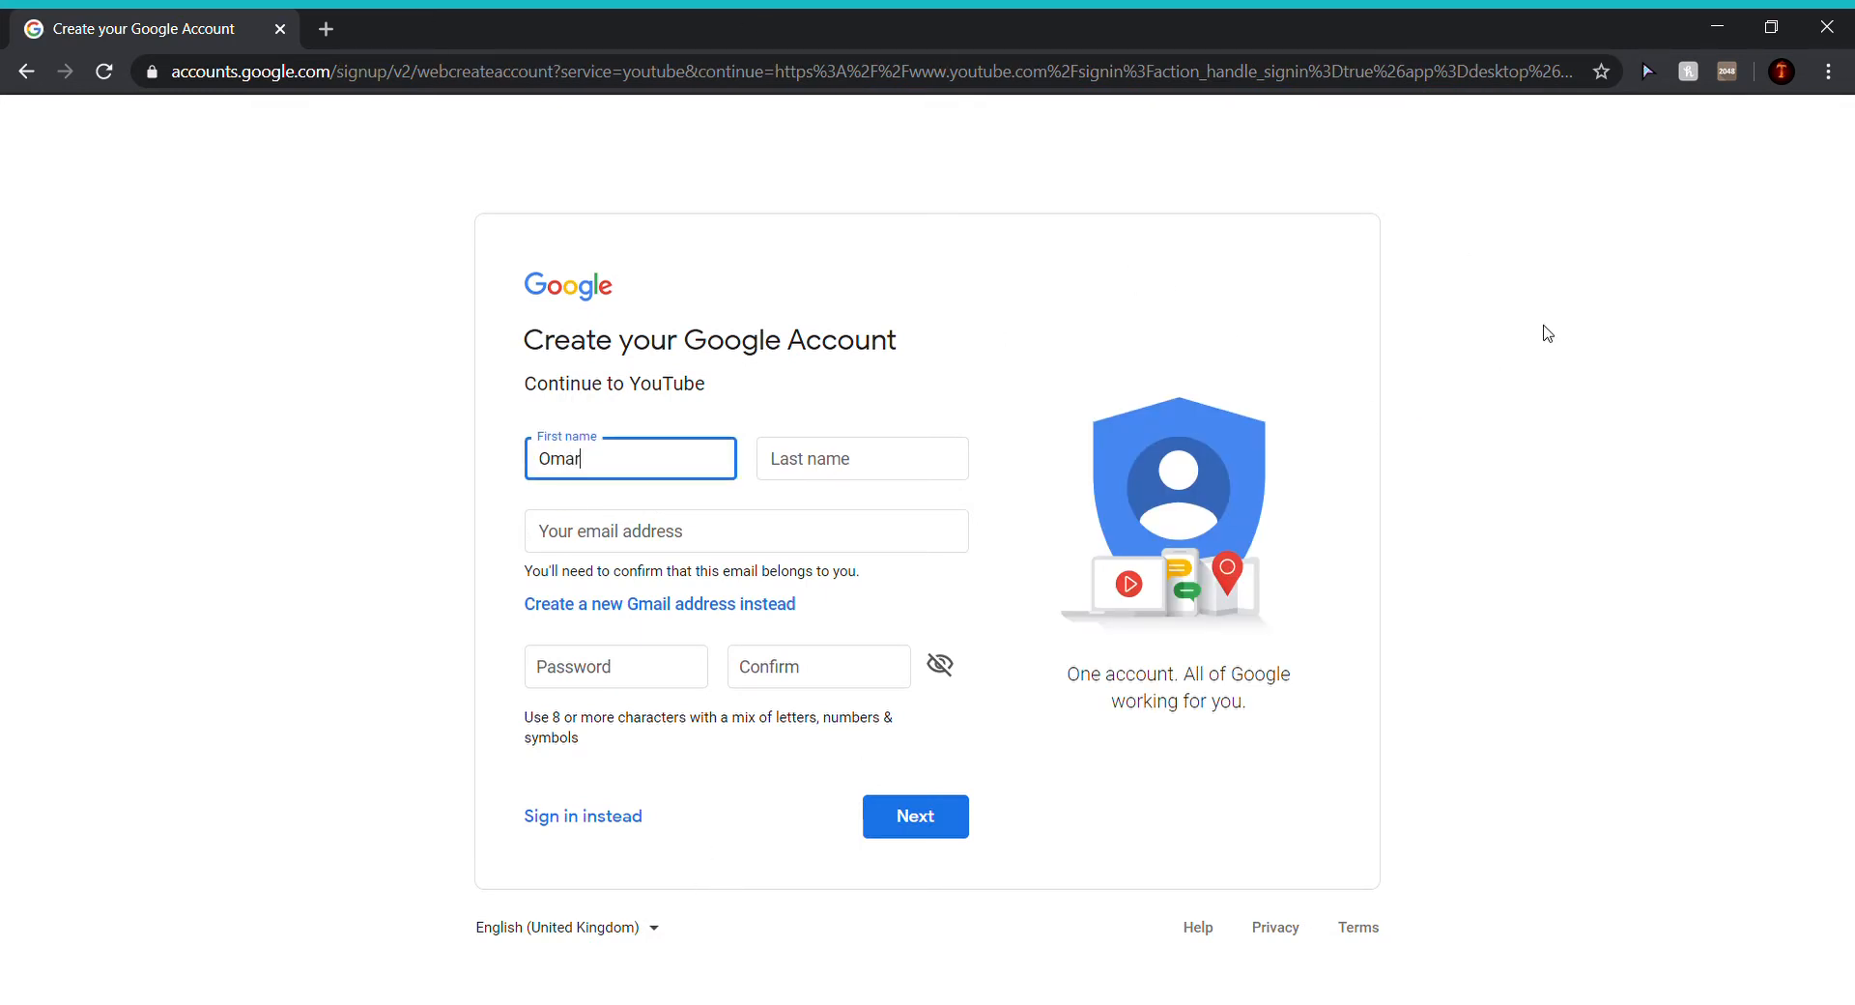
pyautogui.click(837, 460)
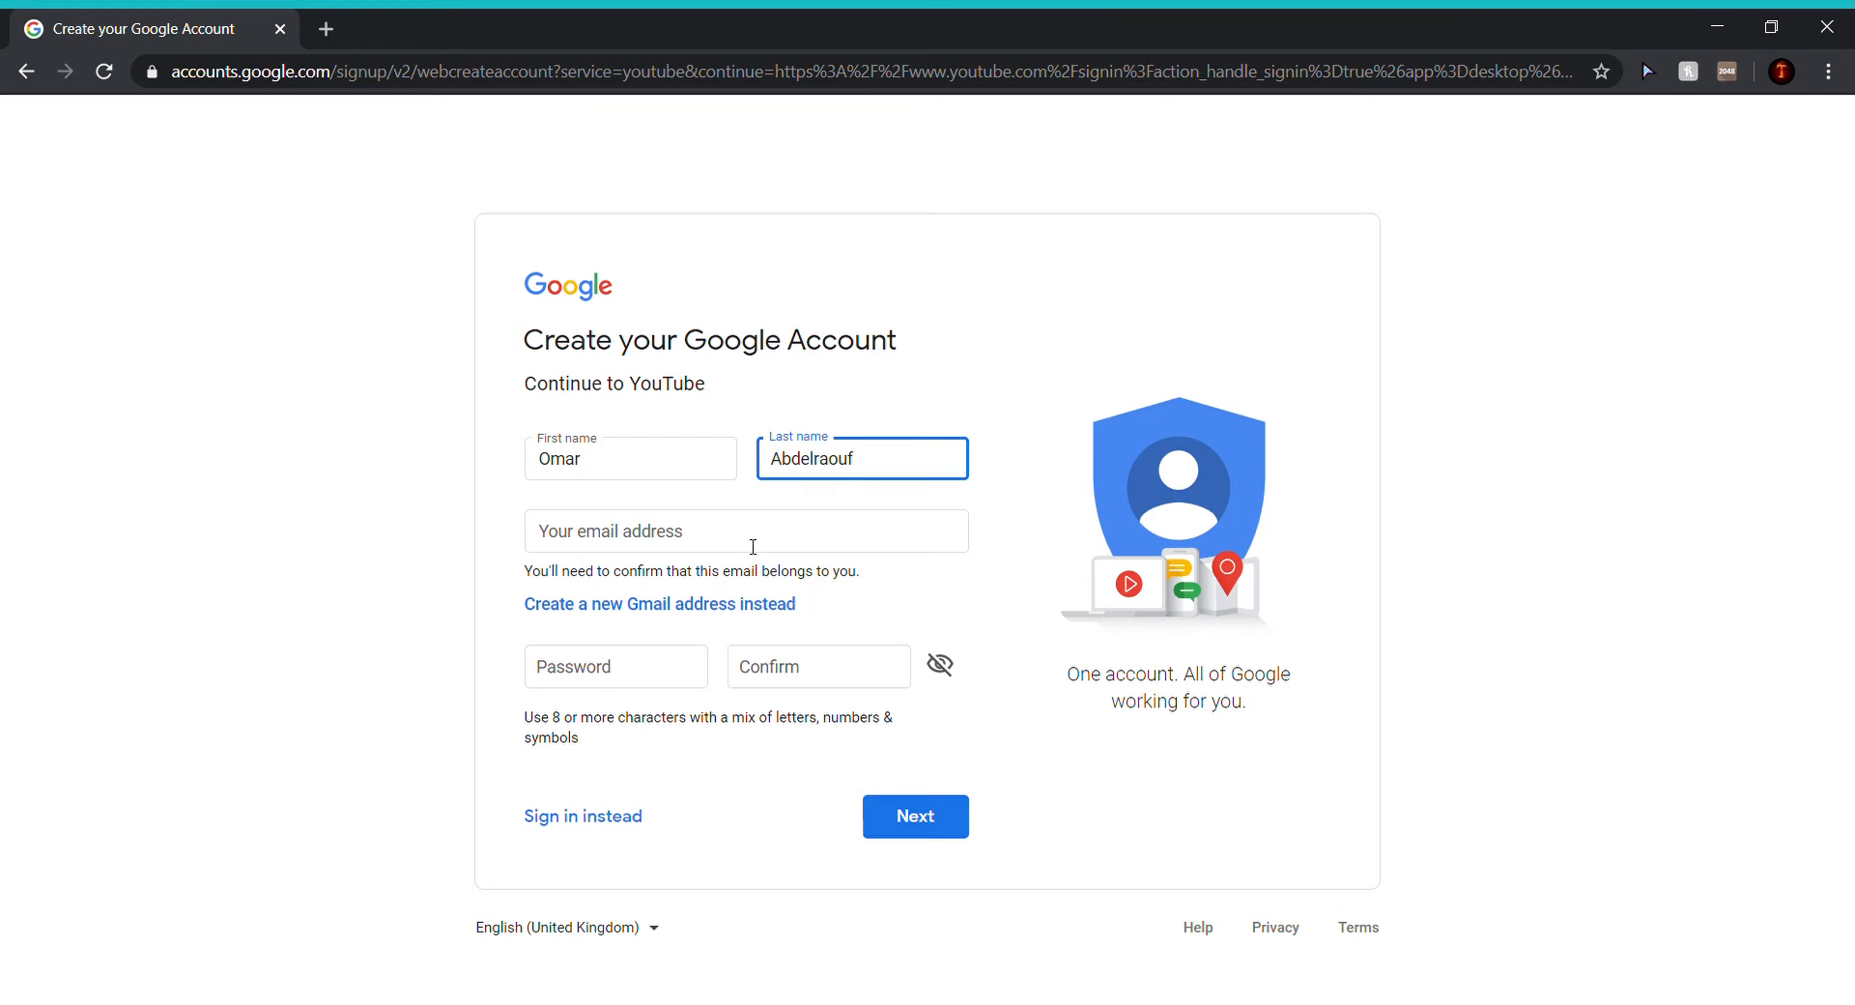
# Step: Choose to create a new Gmail address instead of using an existing email, and enter the desired username
pyautogui.click(673, 603)
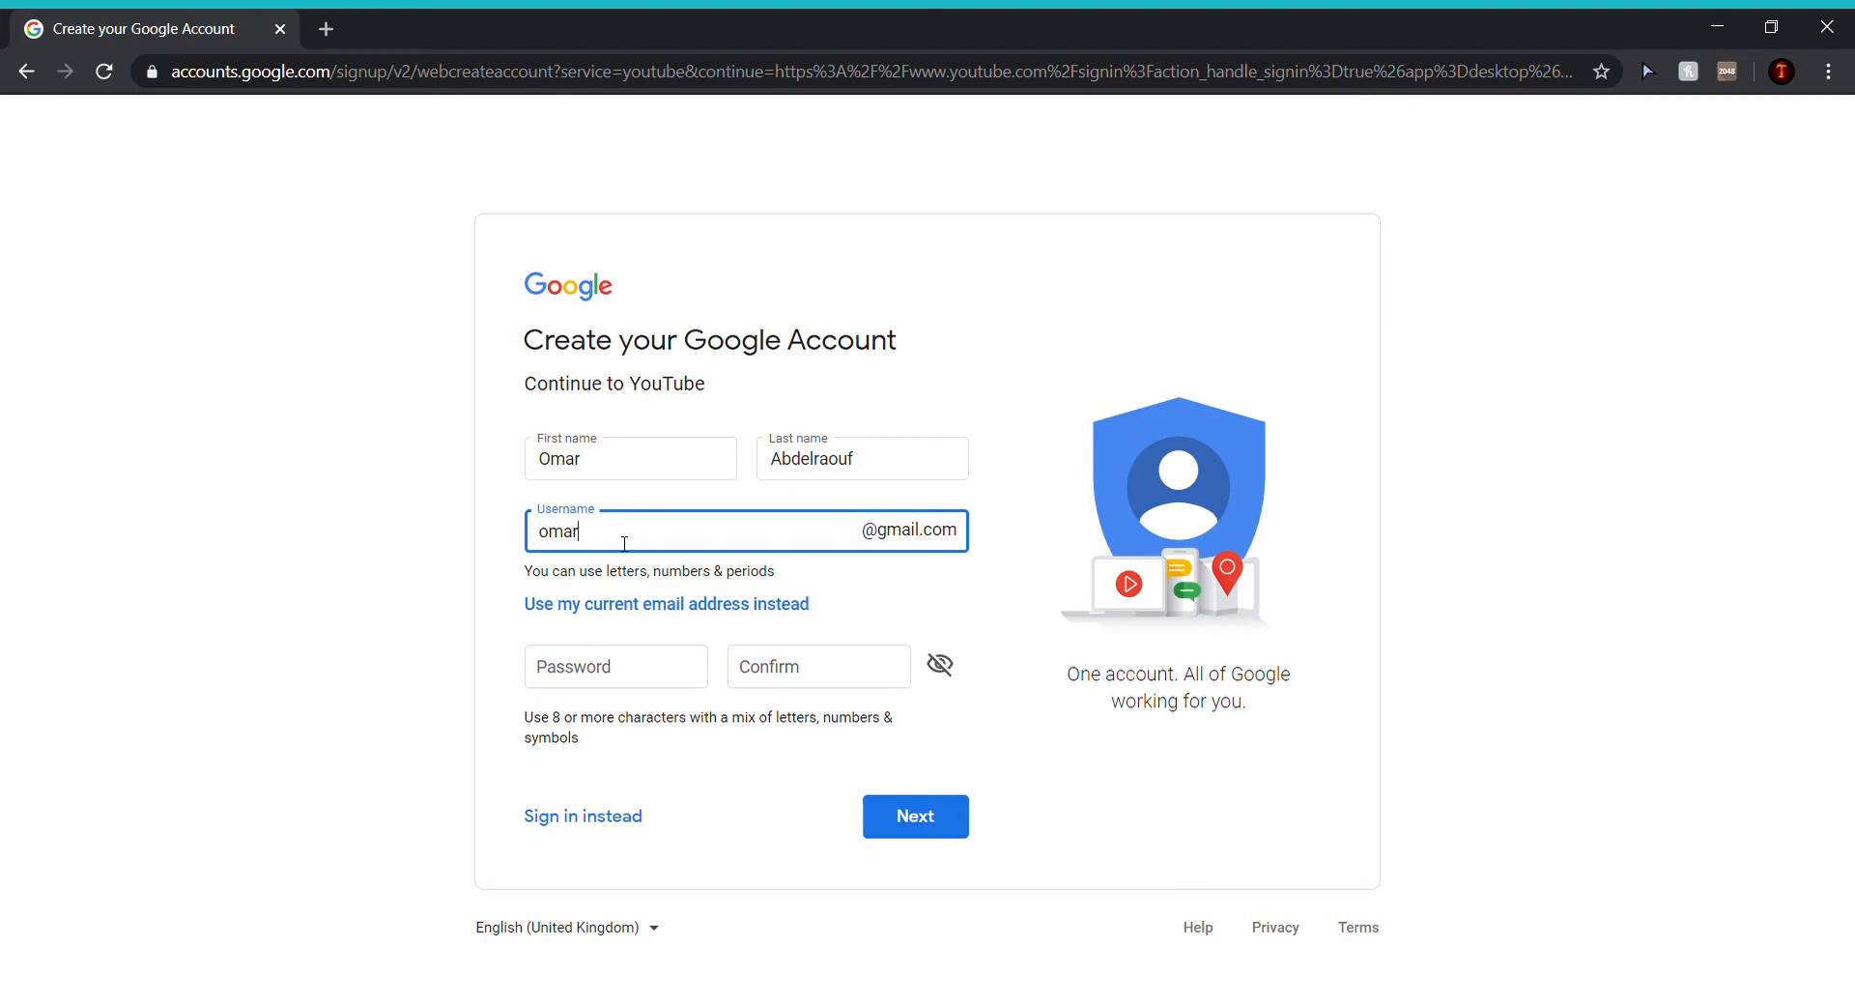
pyautogui.write('omar')
pyautogui.click(665, 599)
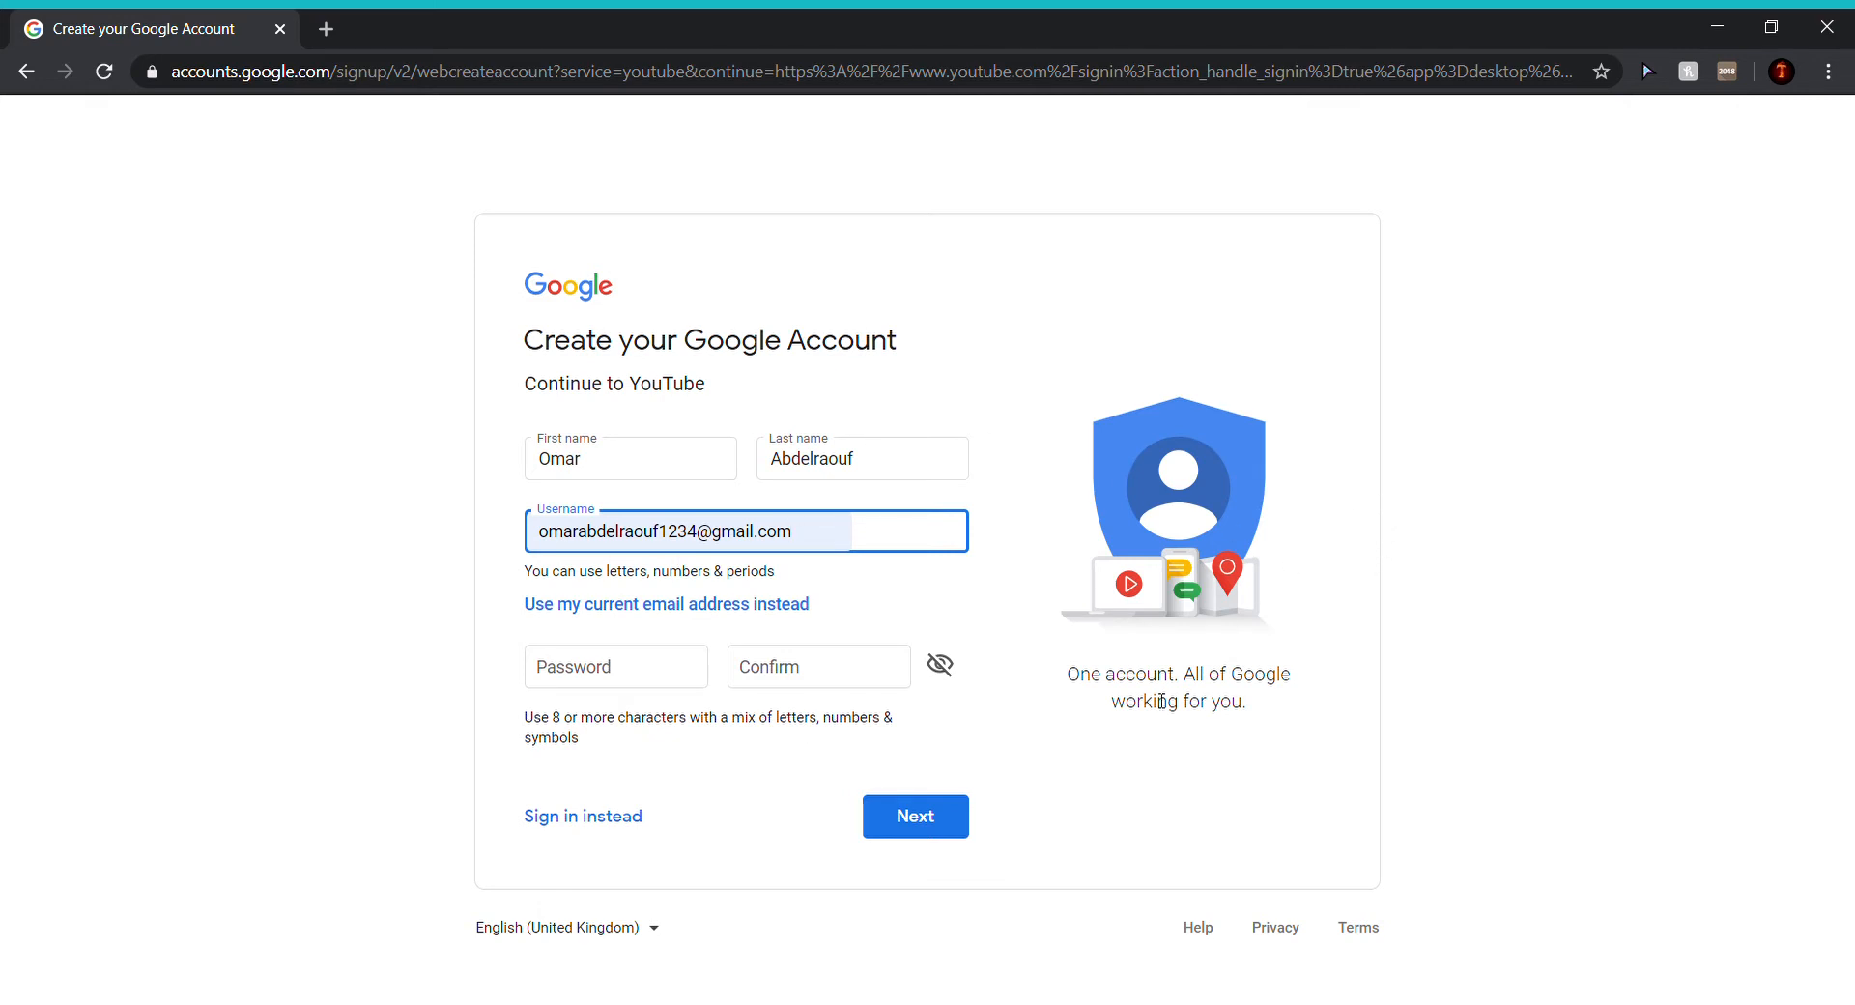
# Step: Enter the account password, repeat it in the confirmation field and continue to the personal details
pyautogui.click(606, 688)
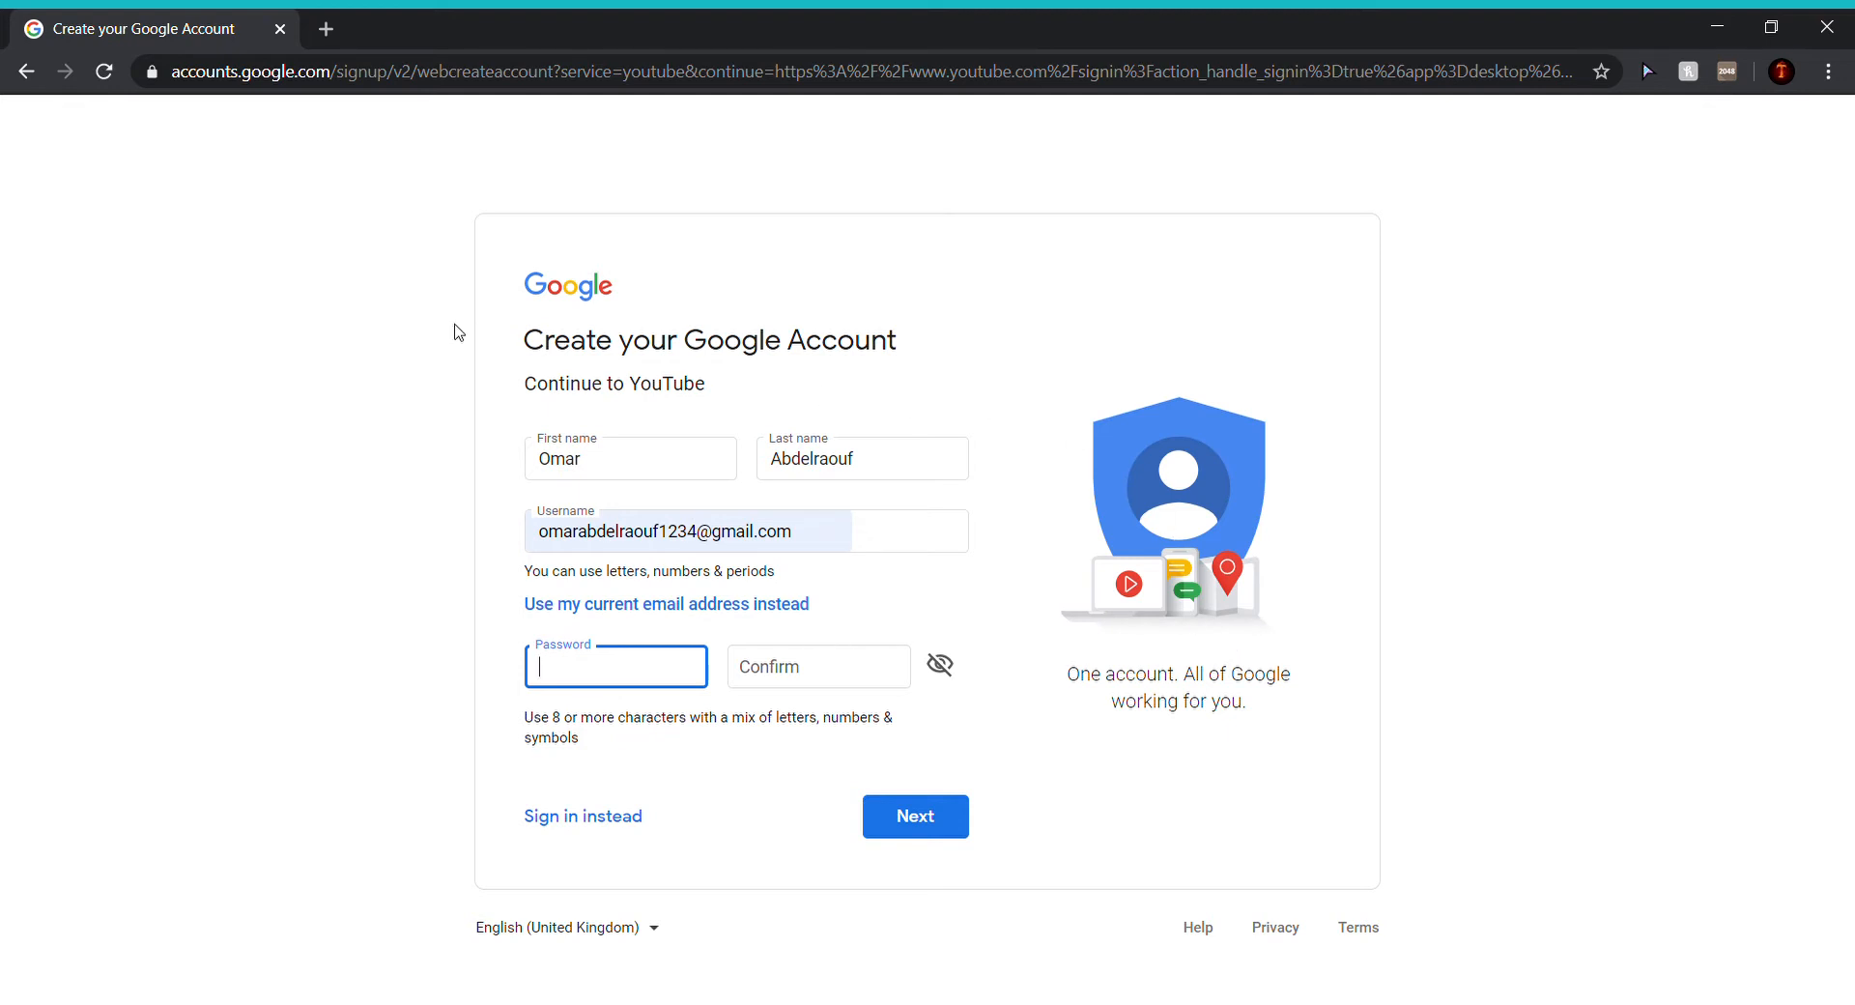
pyautogui.write('••••')
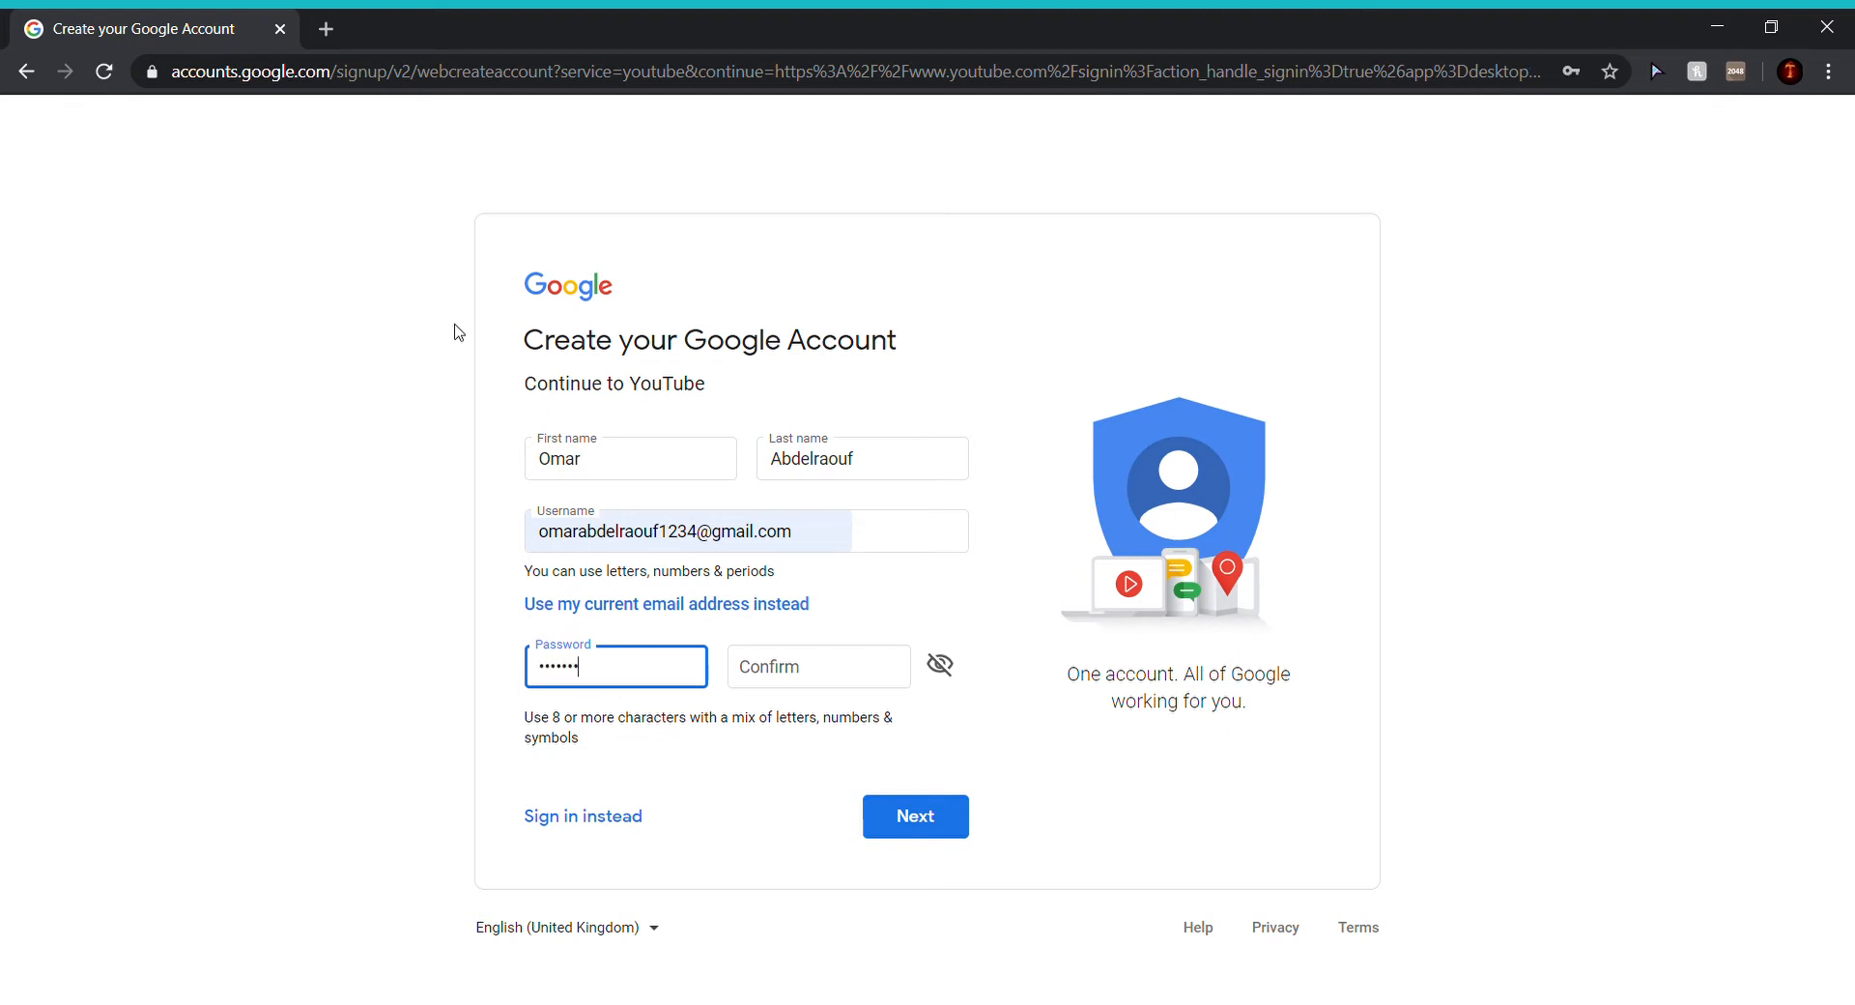
pyautogui.click(818, 657)
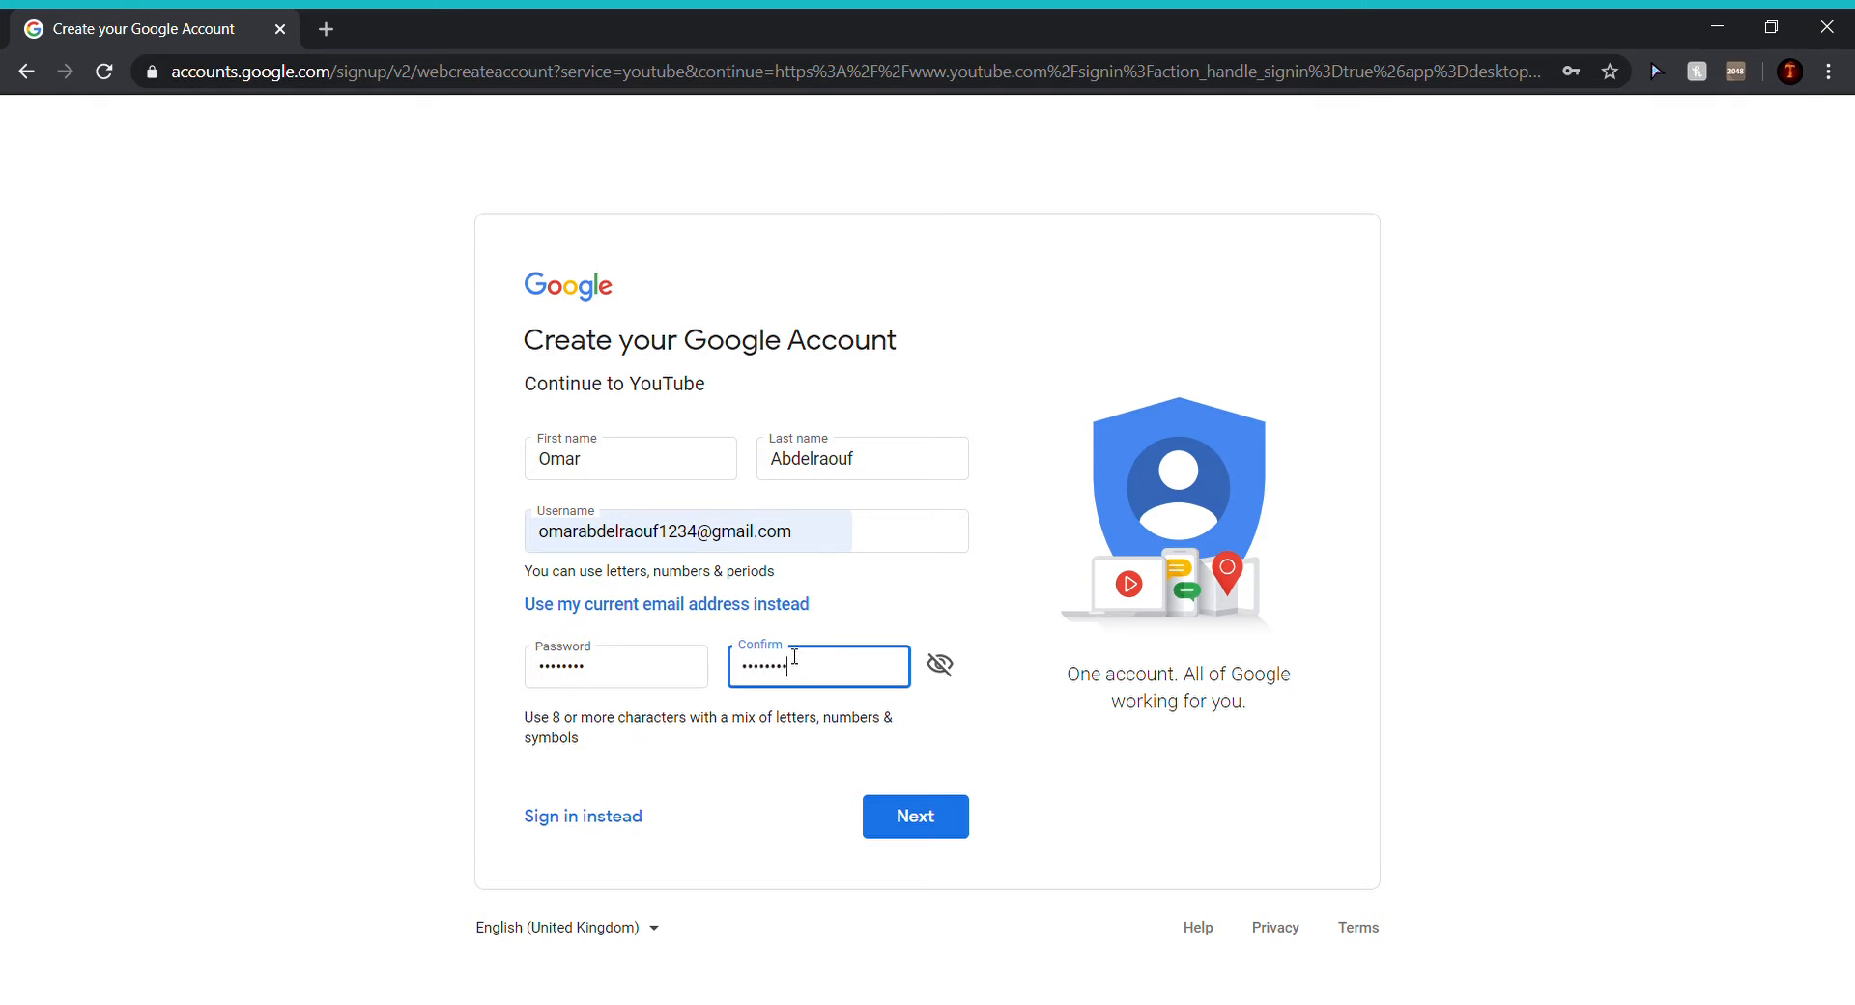
pyautogui.click(915, 796)
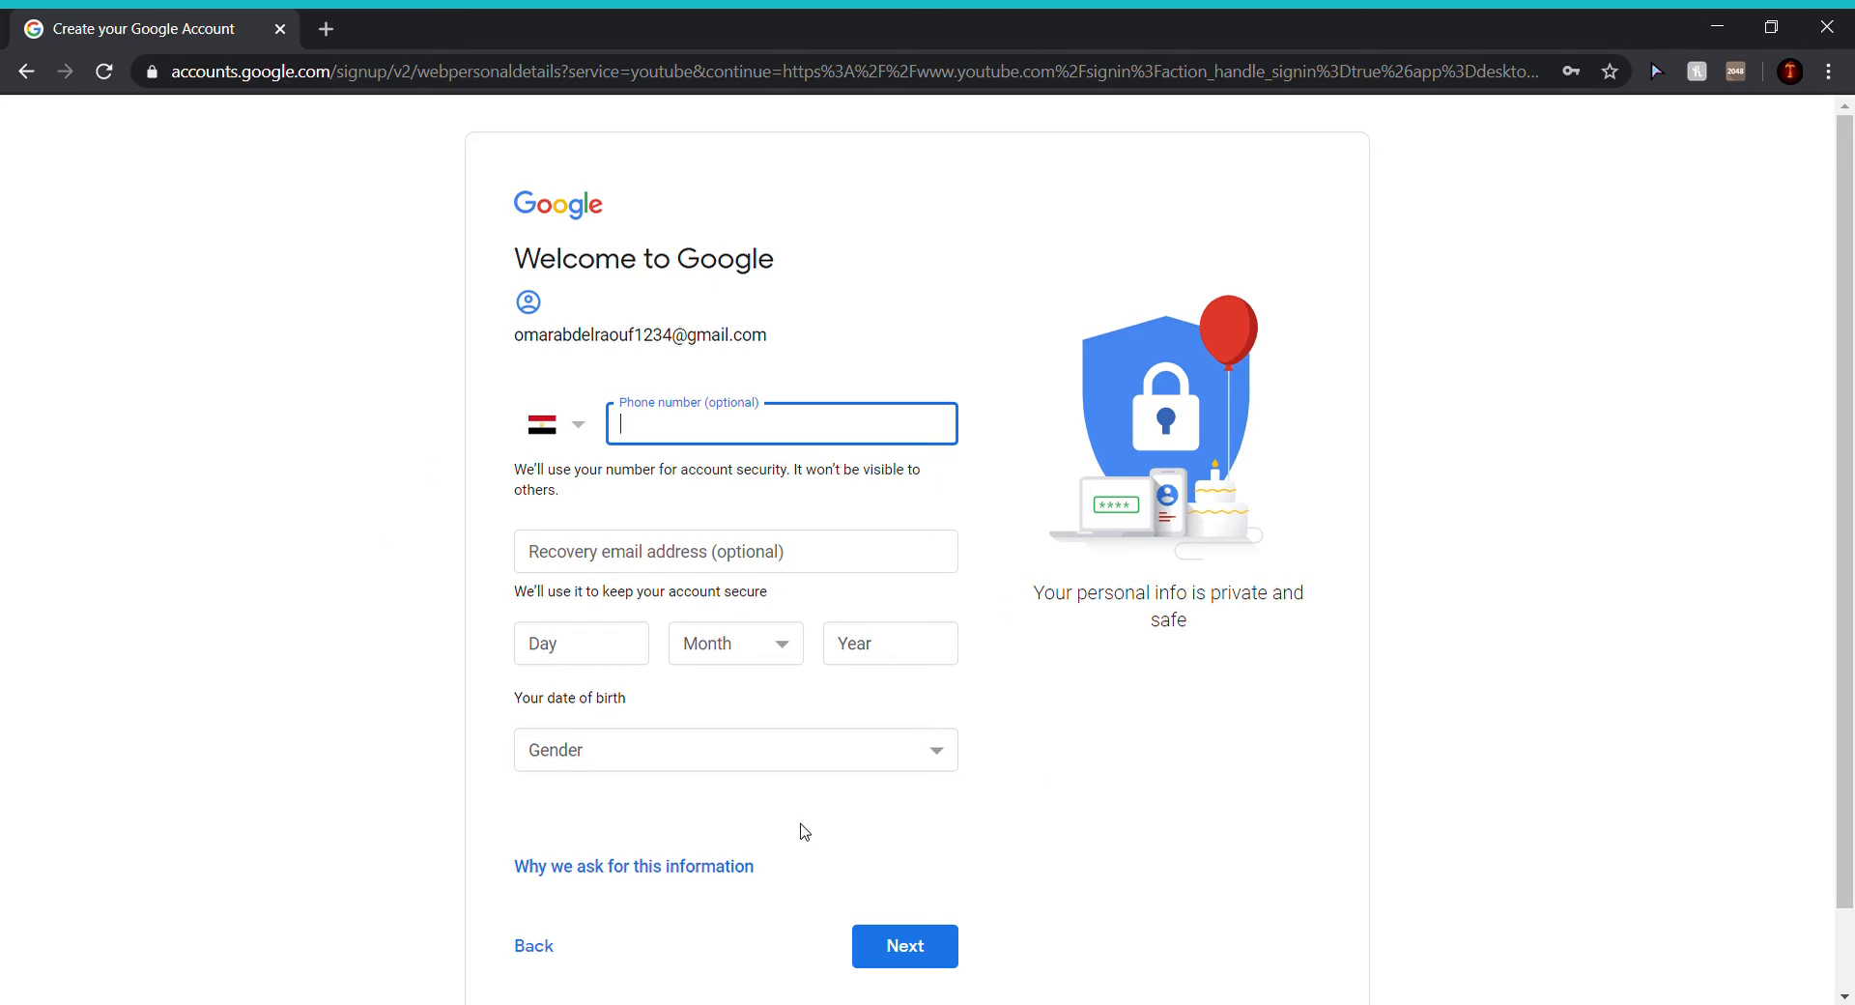
# Step: Fill in the day, month and year of the account holder's date of birth
pyautogui.click(639, 666)
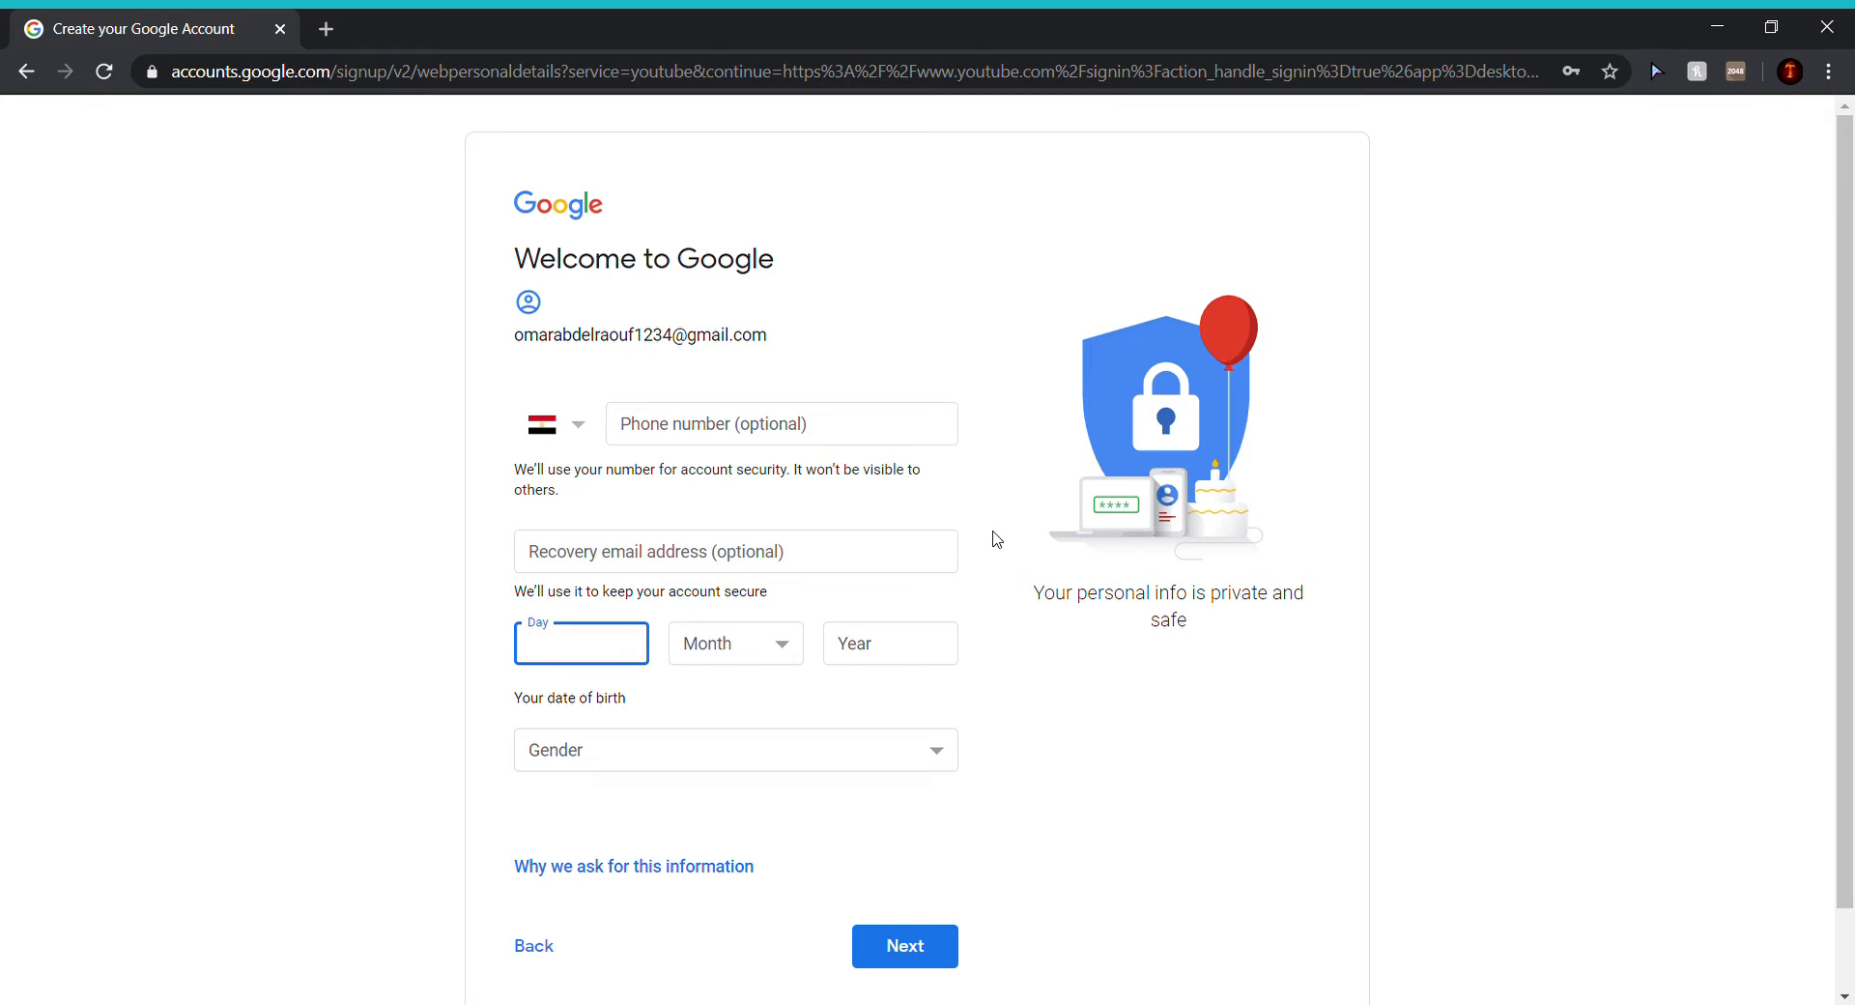
pyautogui.write('18')
pyautogui.press('Tab')
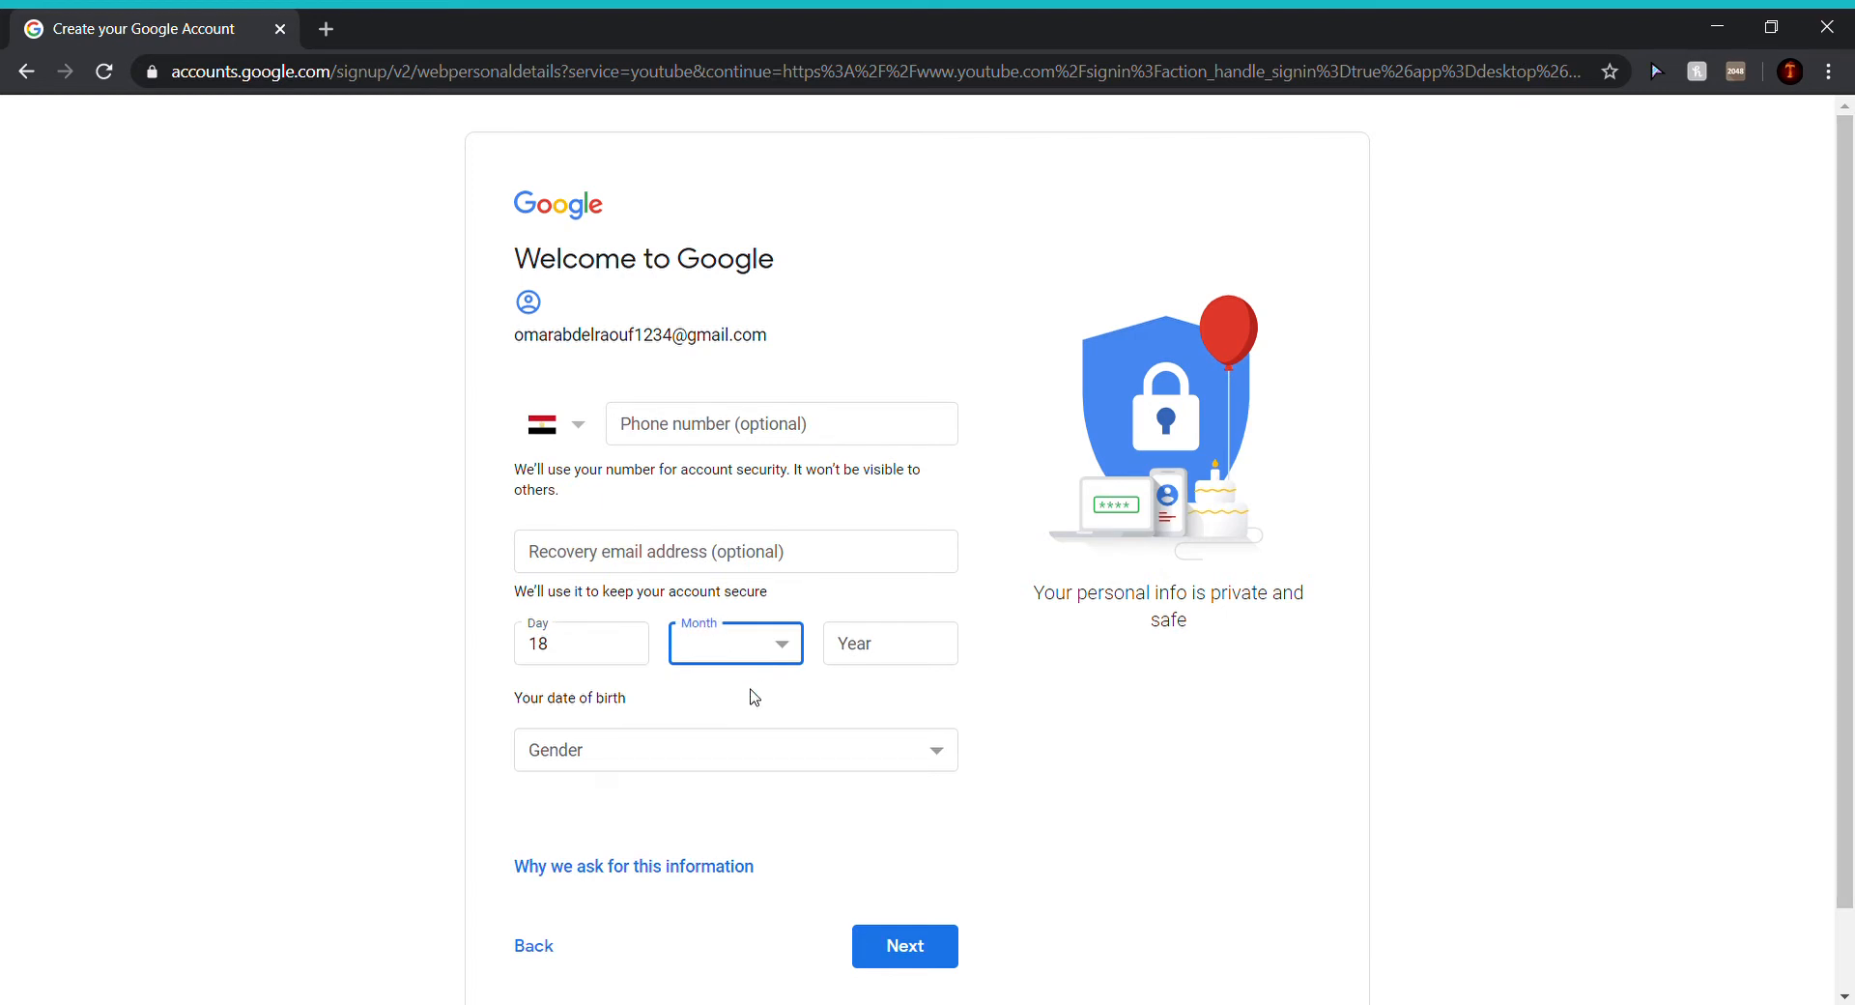
pyautogui.click(742, 760)
pyautogui.click(856, 662)
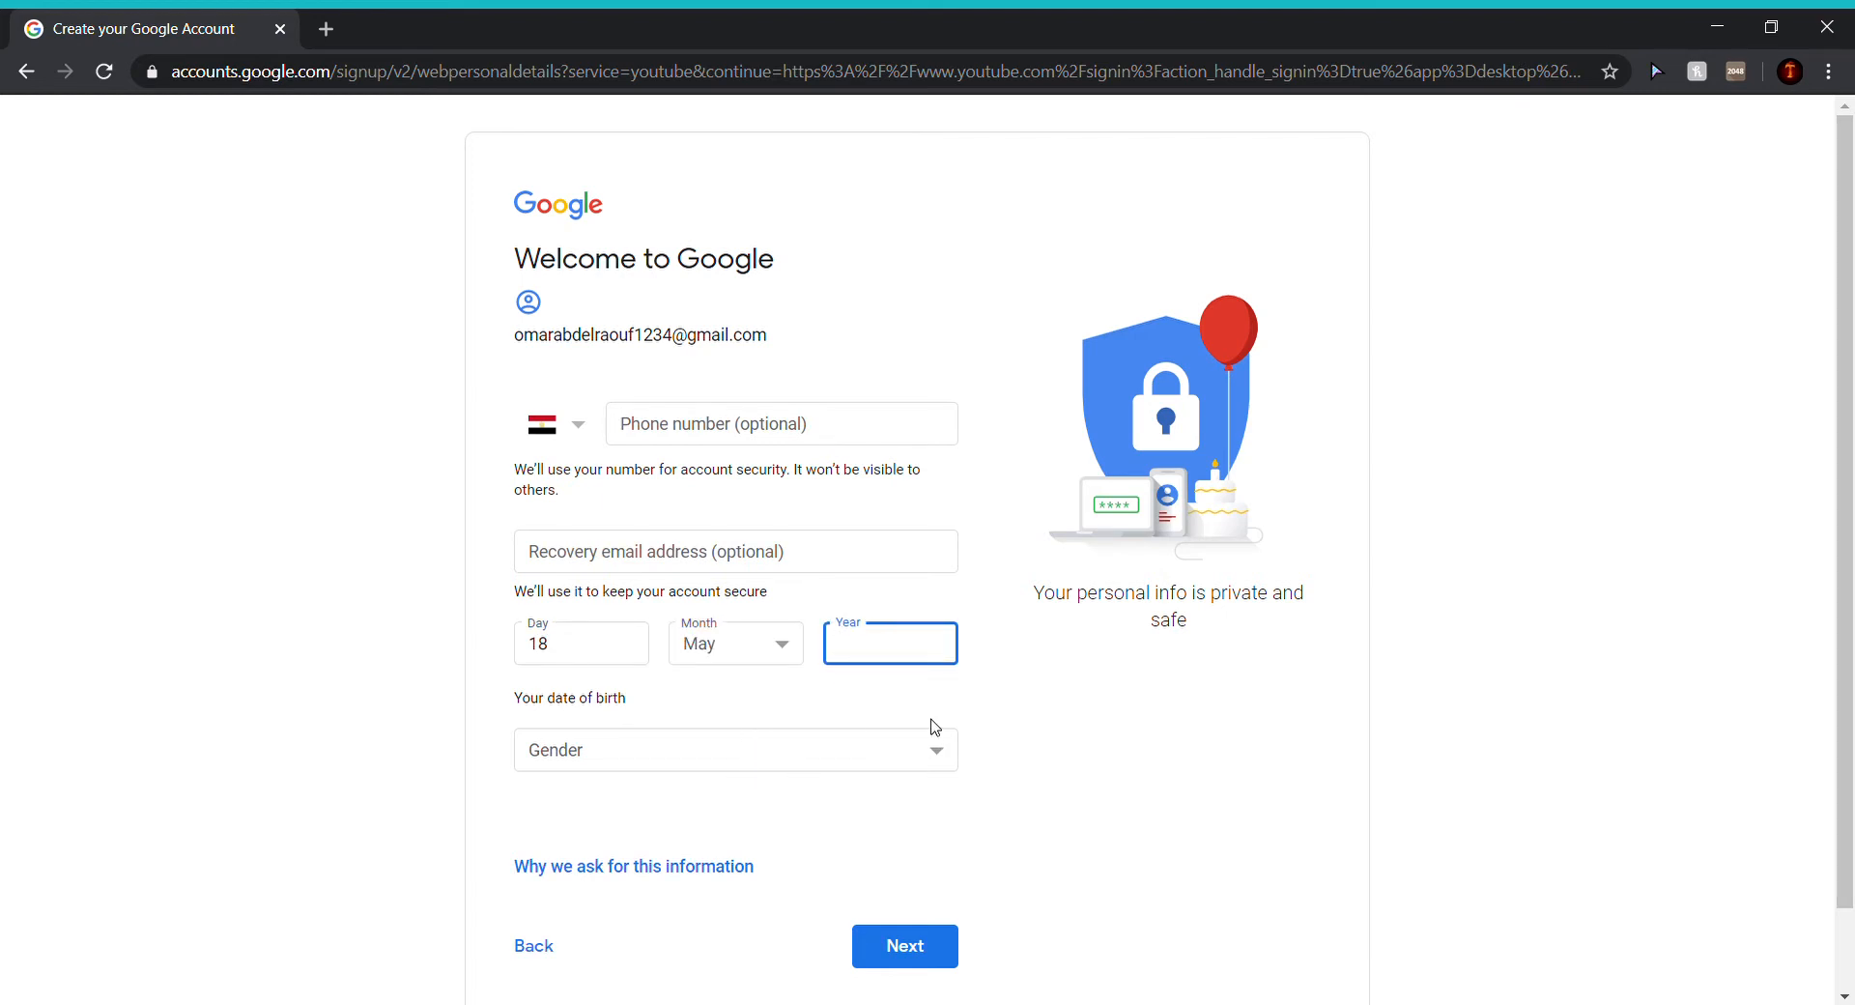
pyautogui.write('190')
pyautogui.write('90')
# Step: Set the gender to Male and submit the personal details without a phone number or recovery email
pyautogui.click(705, 756)
pyautogui.click(550, 814)
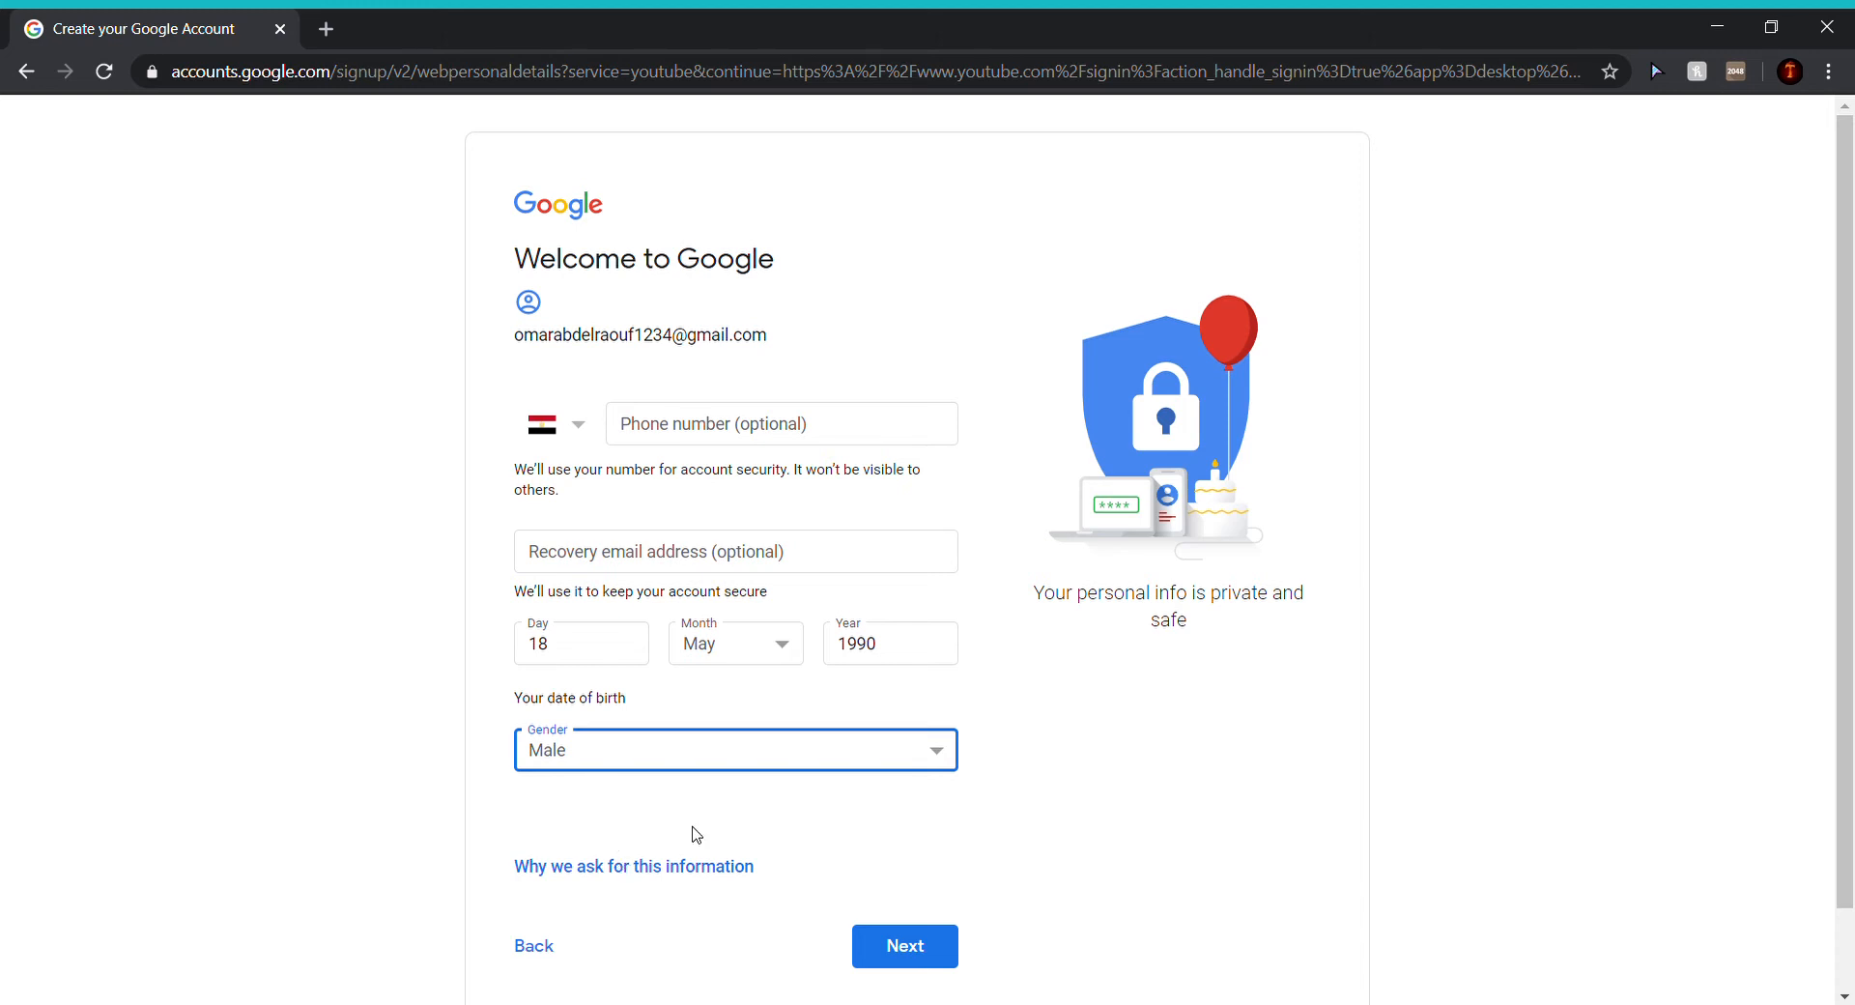
pyautogui.click(1082, 780)
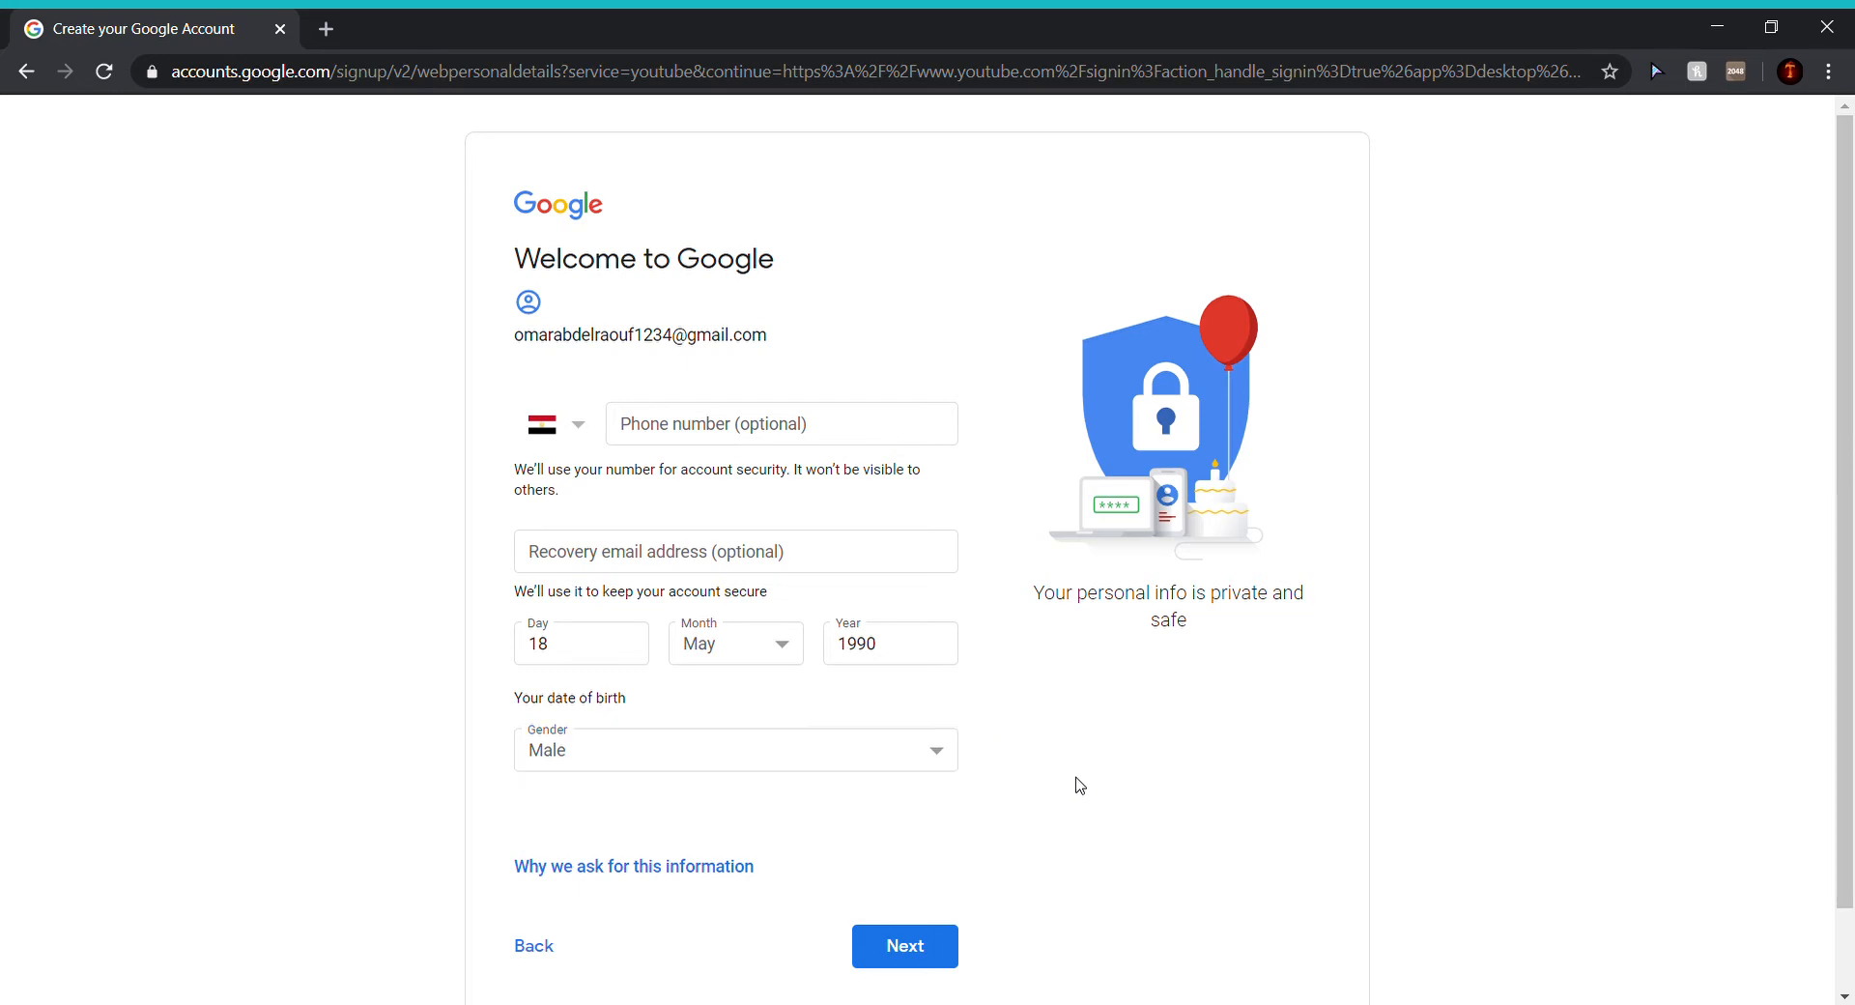
pyautogui.click(904, 944)
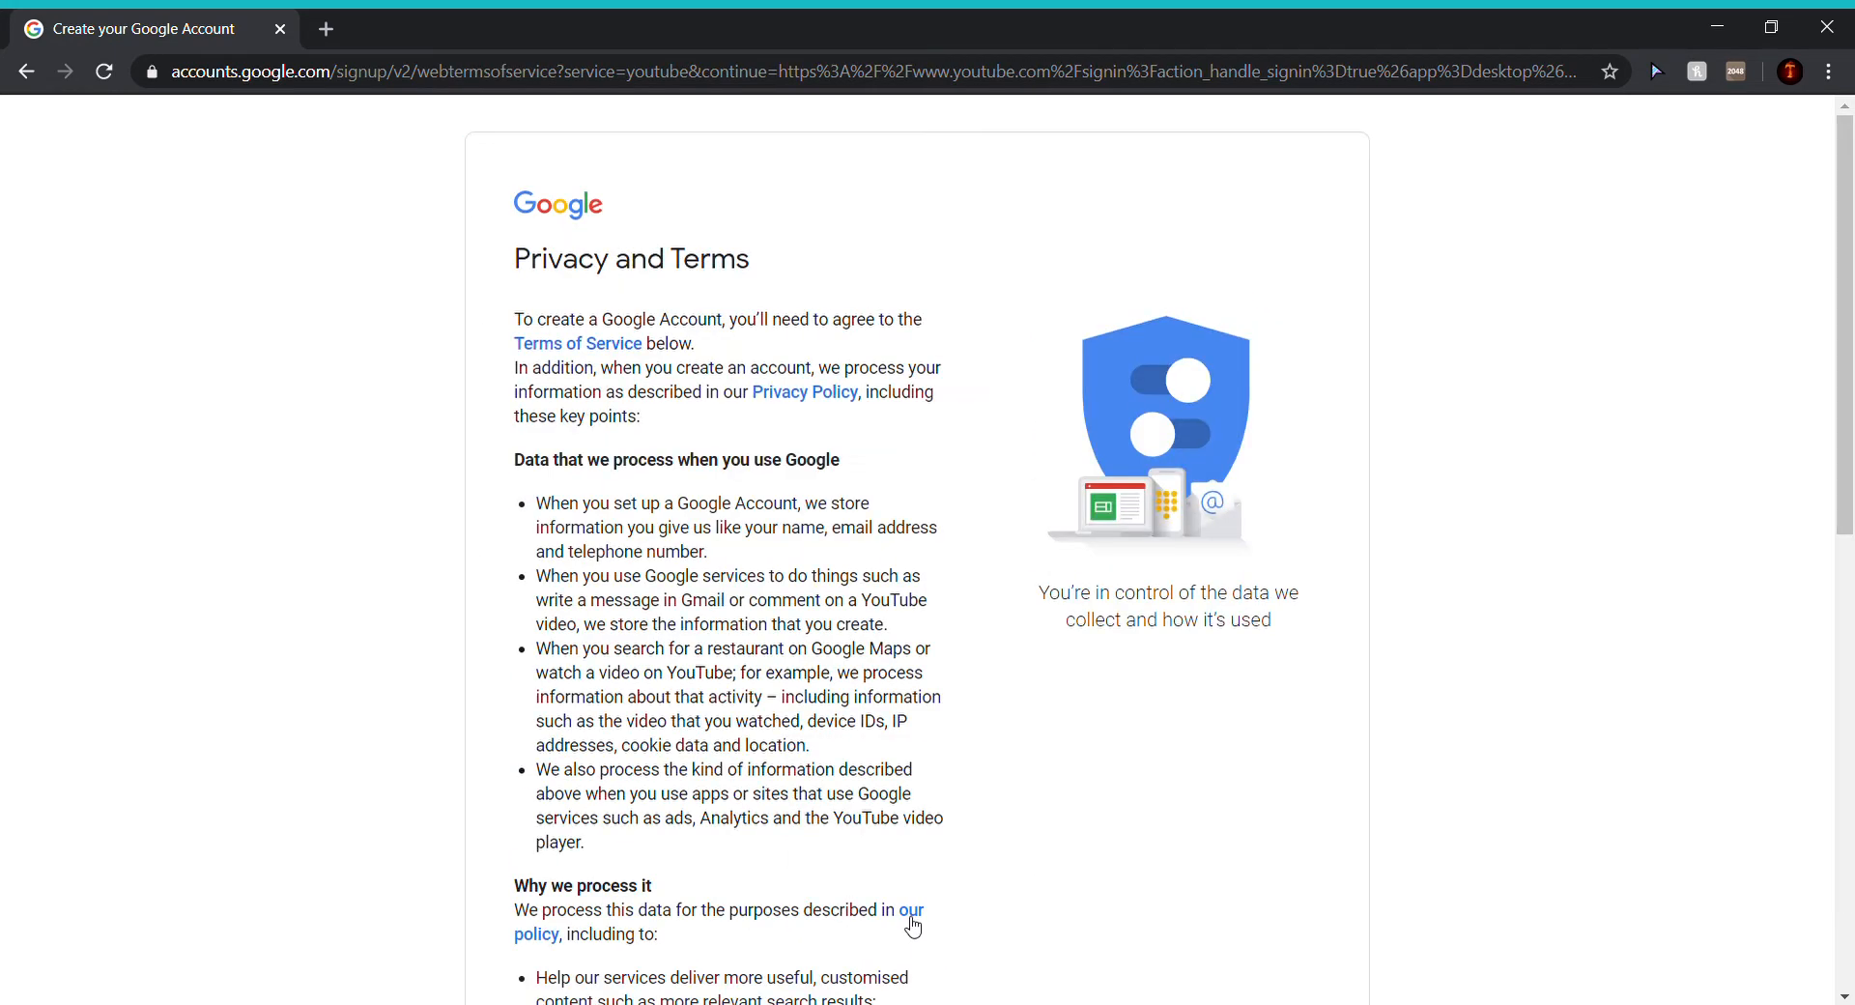
# Step: Go through the Privacy and Terms text and agree to it to create the account
pyautogui.scroll(-11, 745, 669)
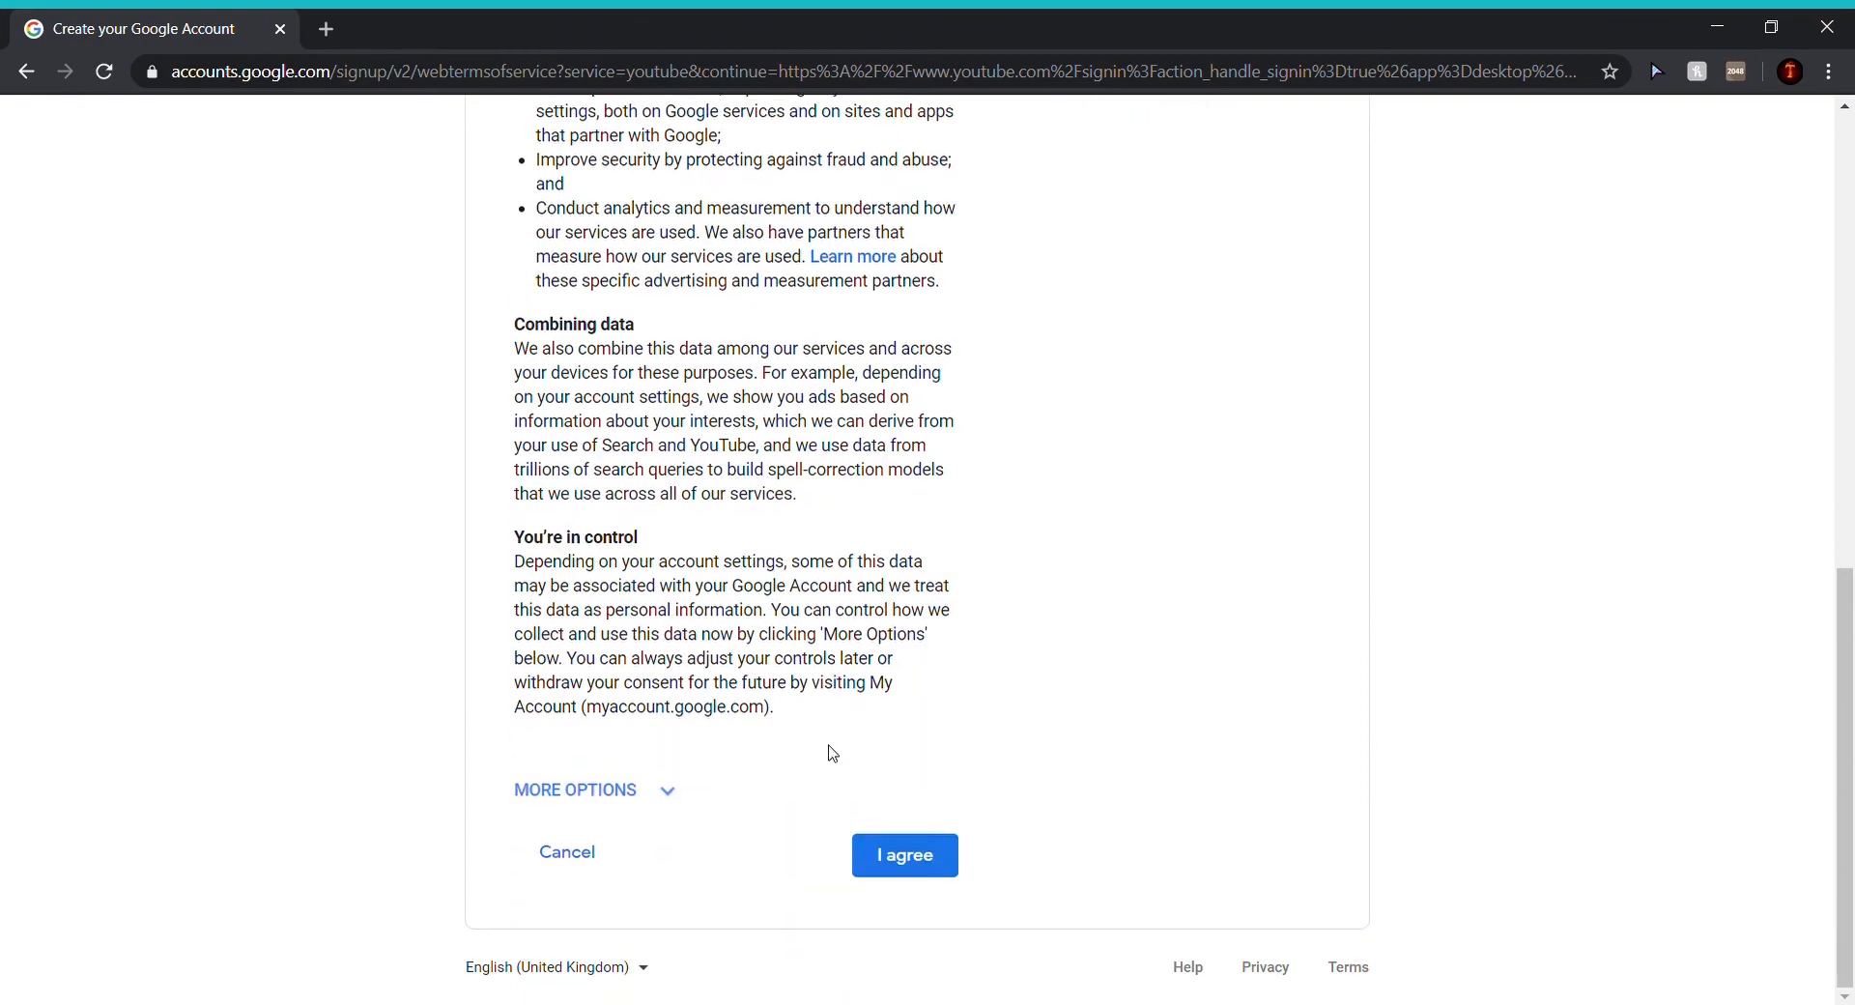
pyautogui.scroll(7, 720, 786)
pyautogui.scroll(-4, 800, 853)
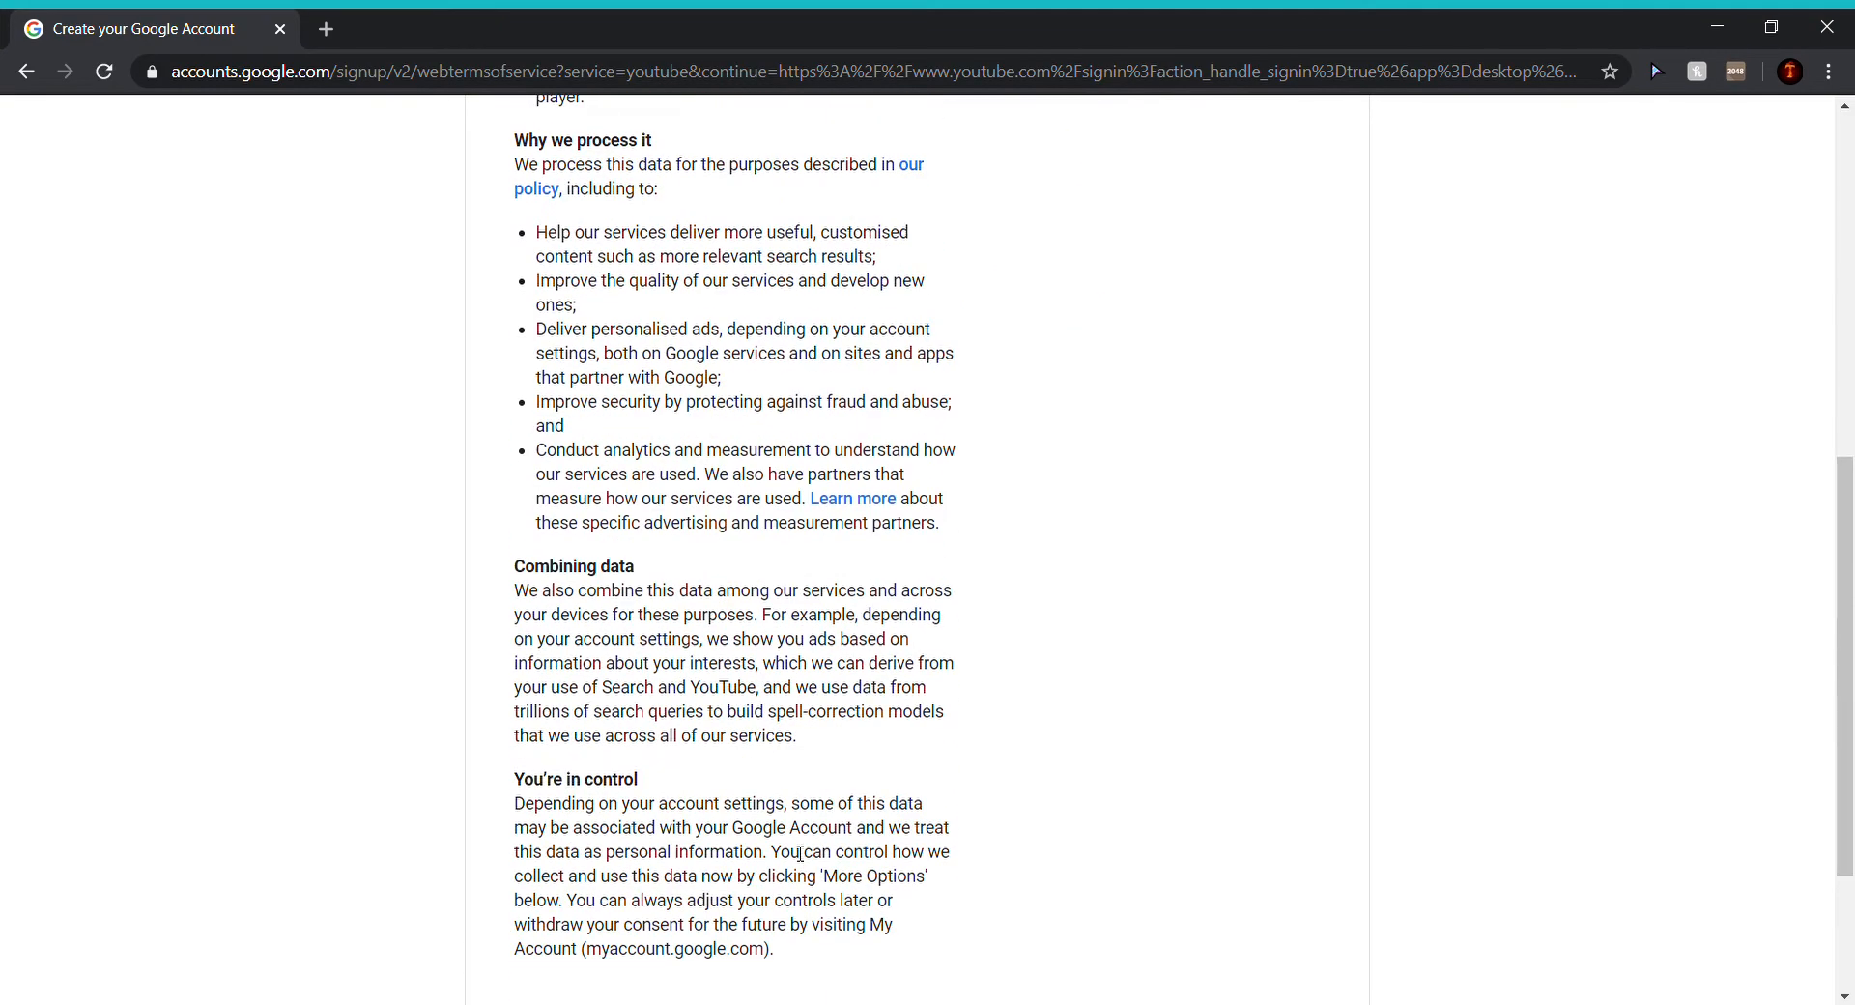
pyautogui.scroll(-3, 800, 853)
pyautogui.click(915, 865)
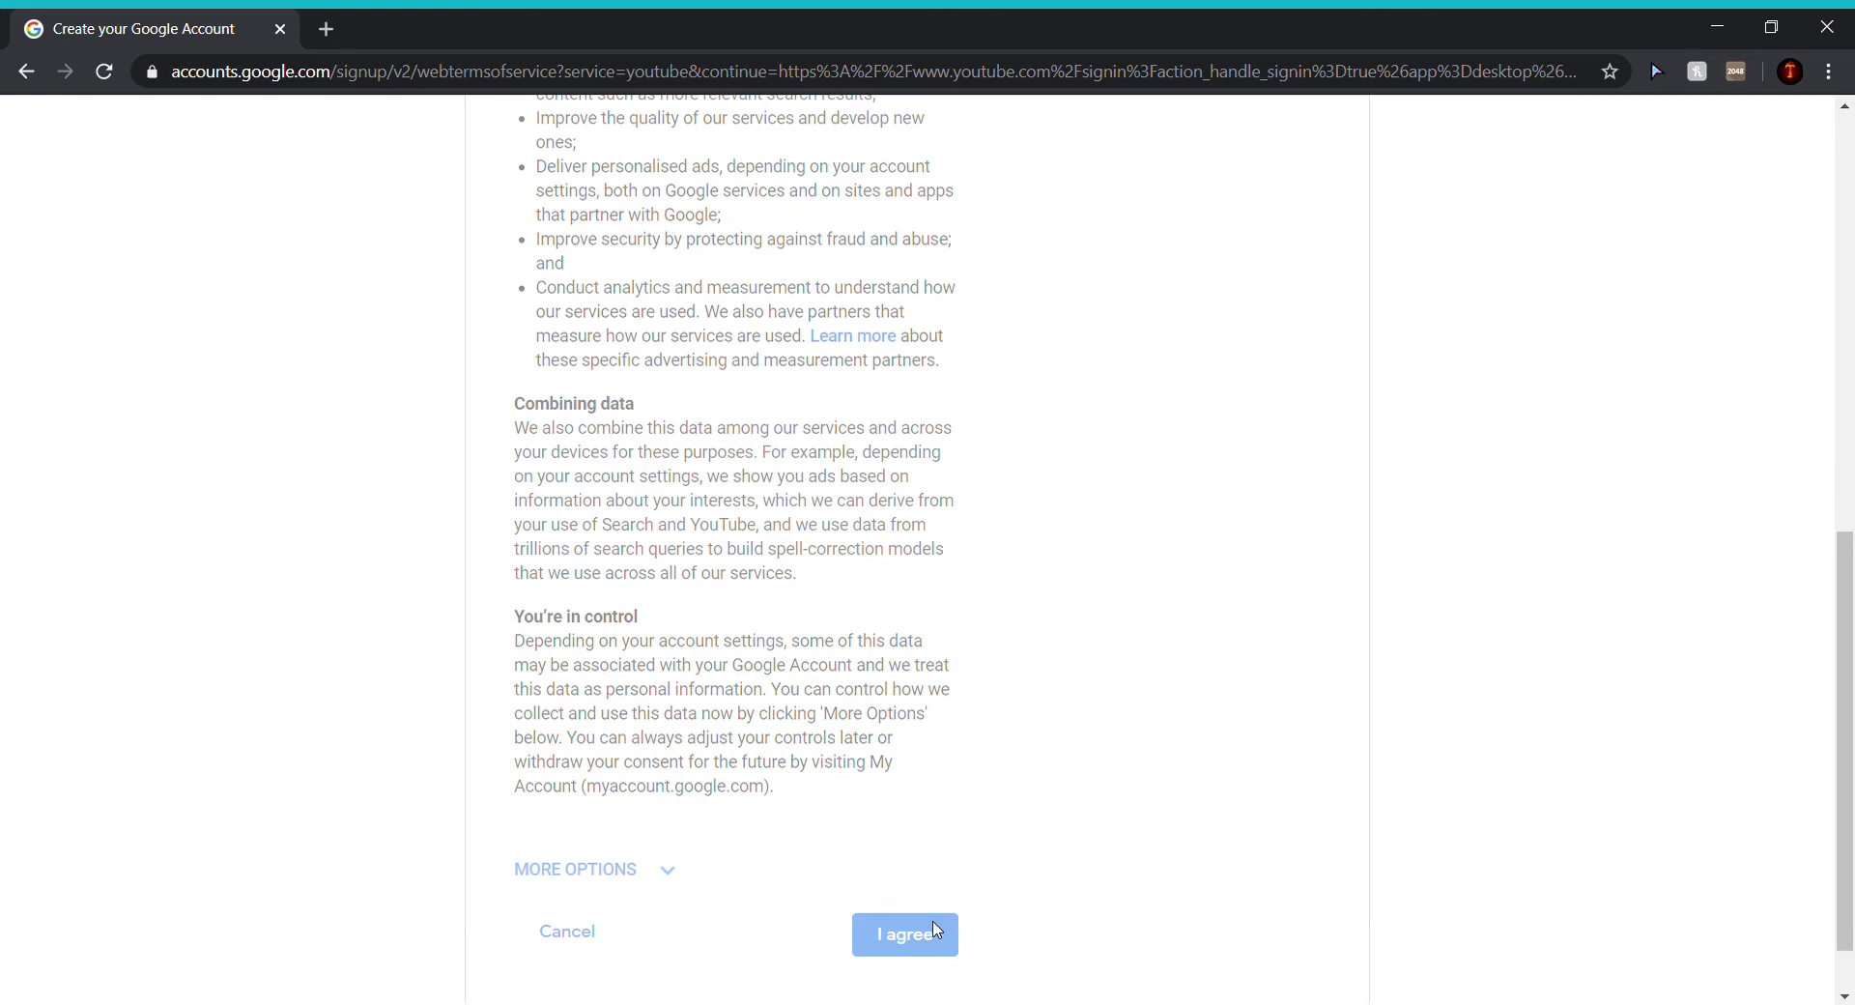
pyautogui.scroll(8, 937, 930)
pyautogui.scroll(-8, 932, 927)
pyautogui.scroll(8, 931, 929)
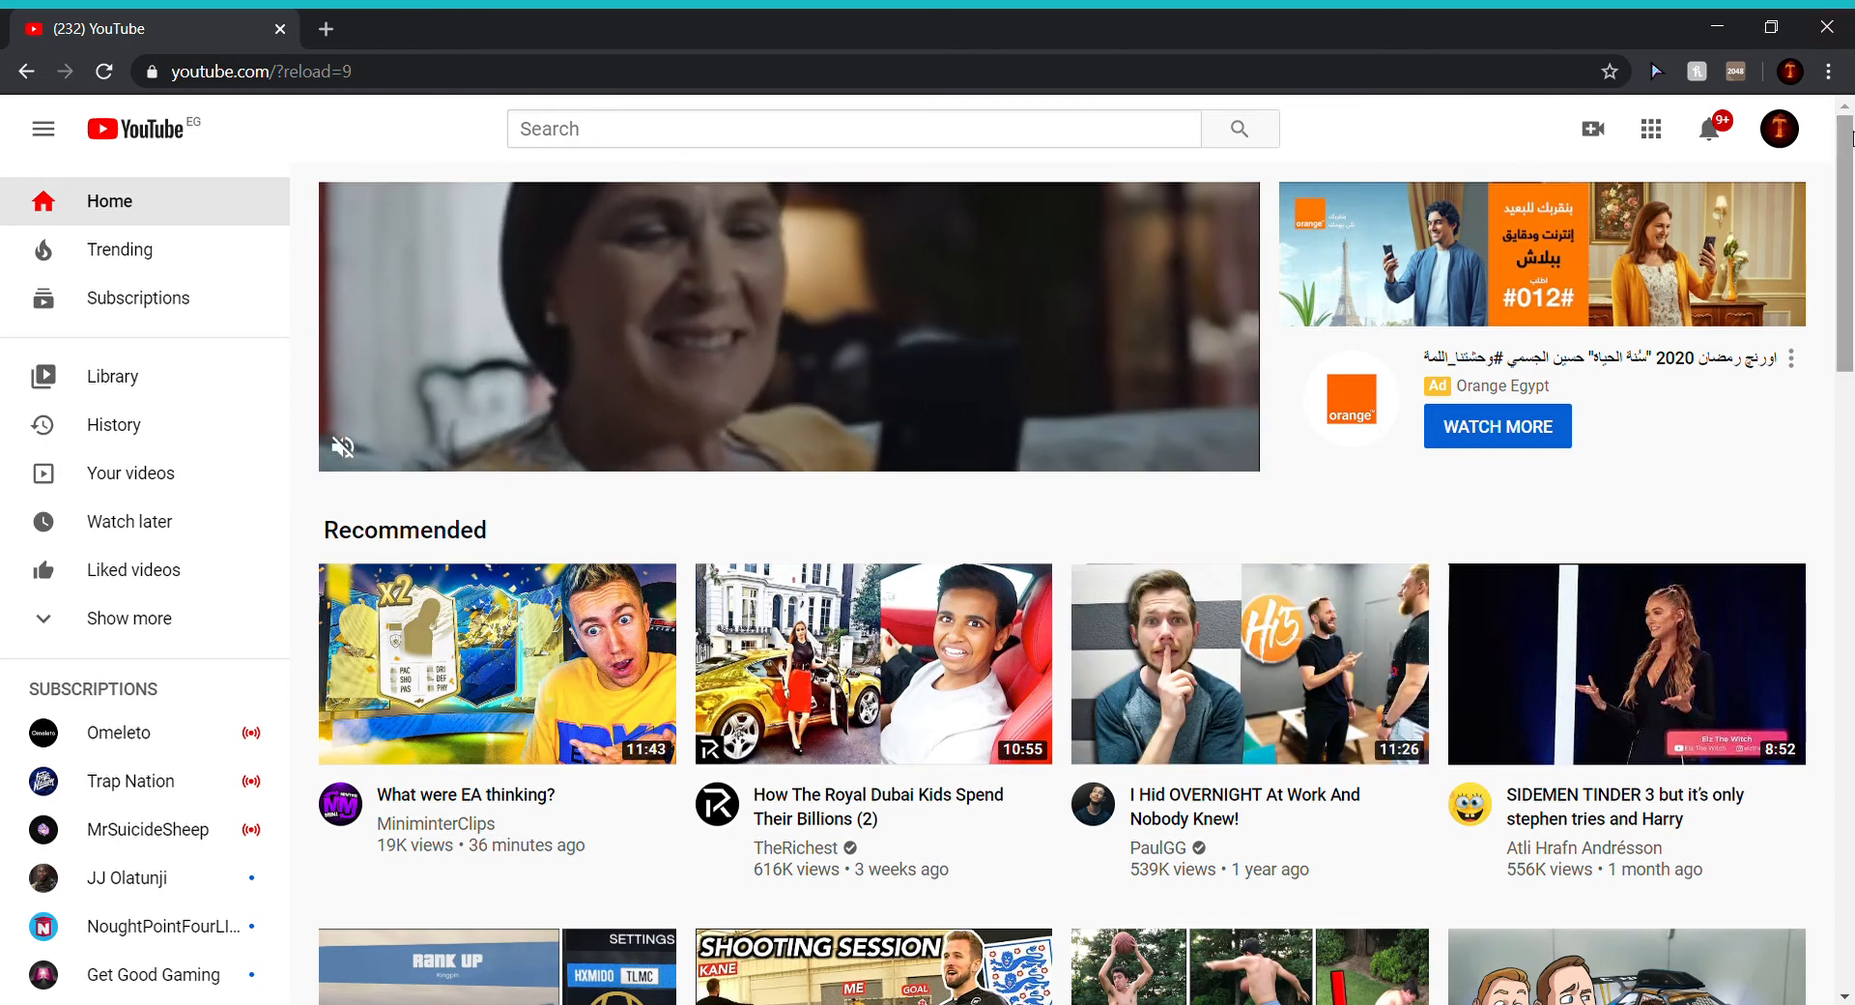
# Step: Switch YouTube to the newly created account
pyautogui.click(1779, 129)
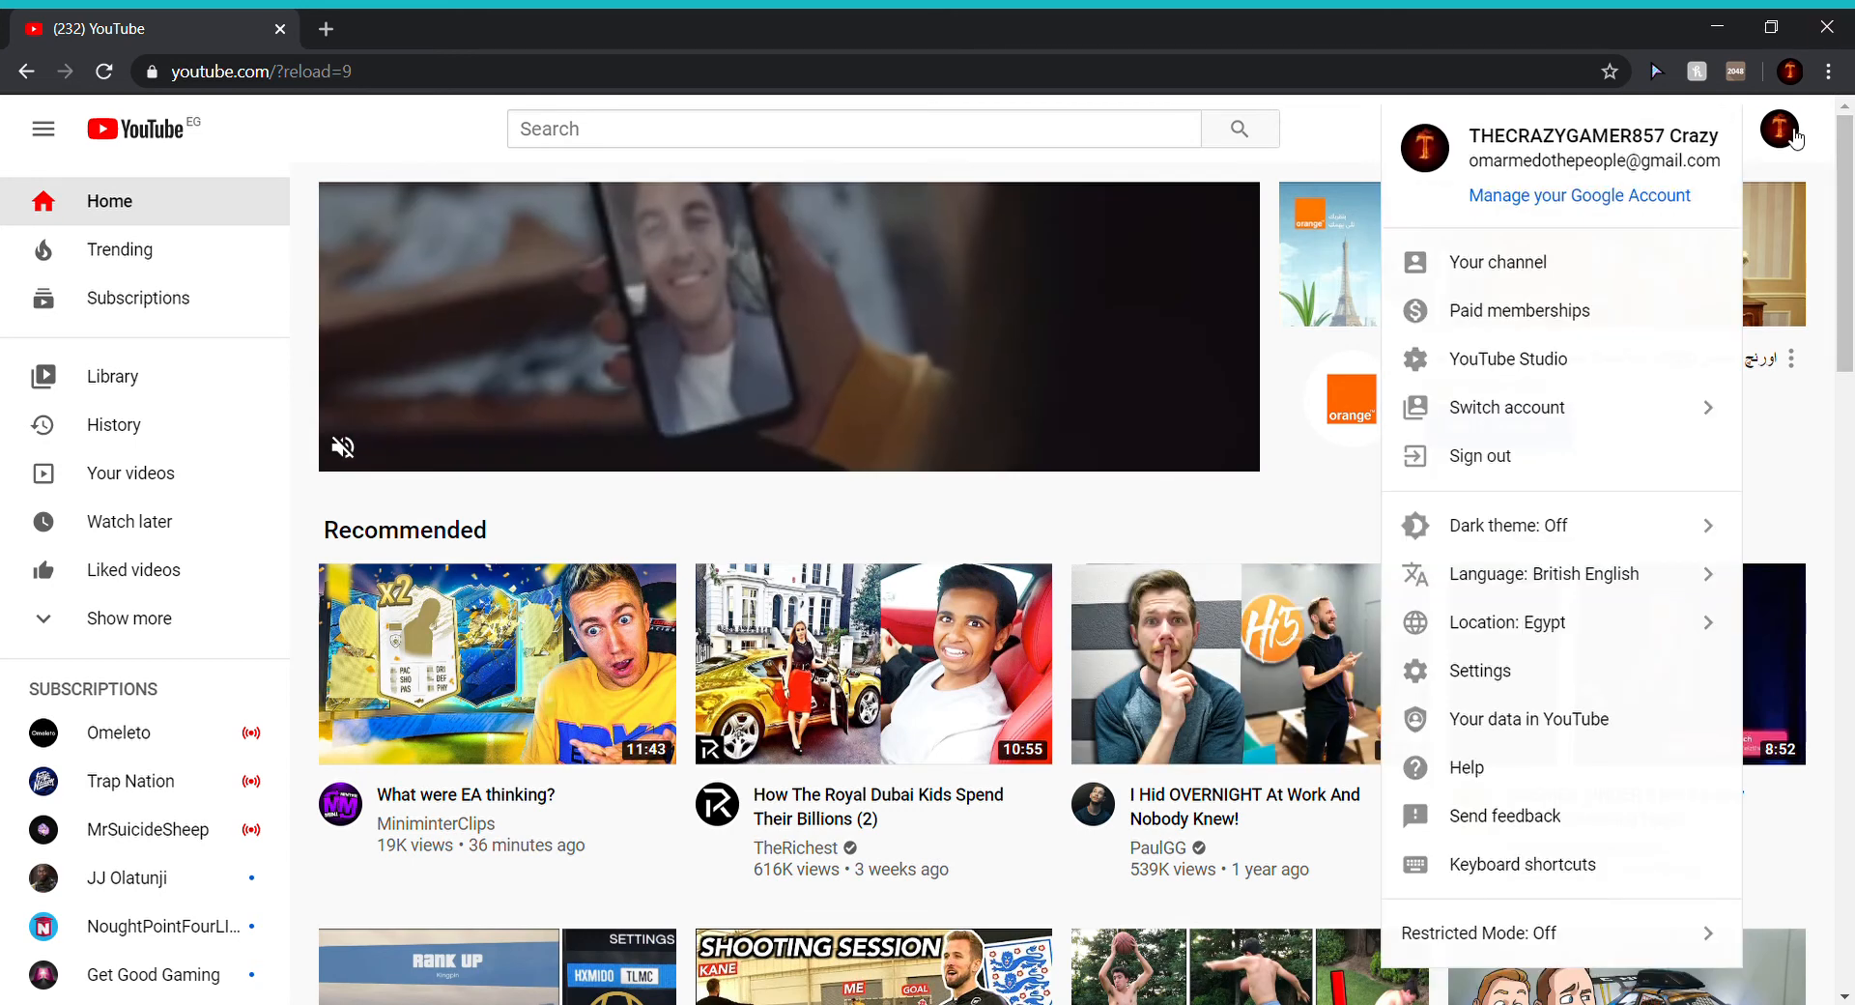
pyautogui.click(1546, 417)
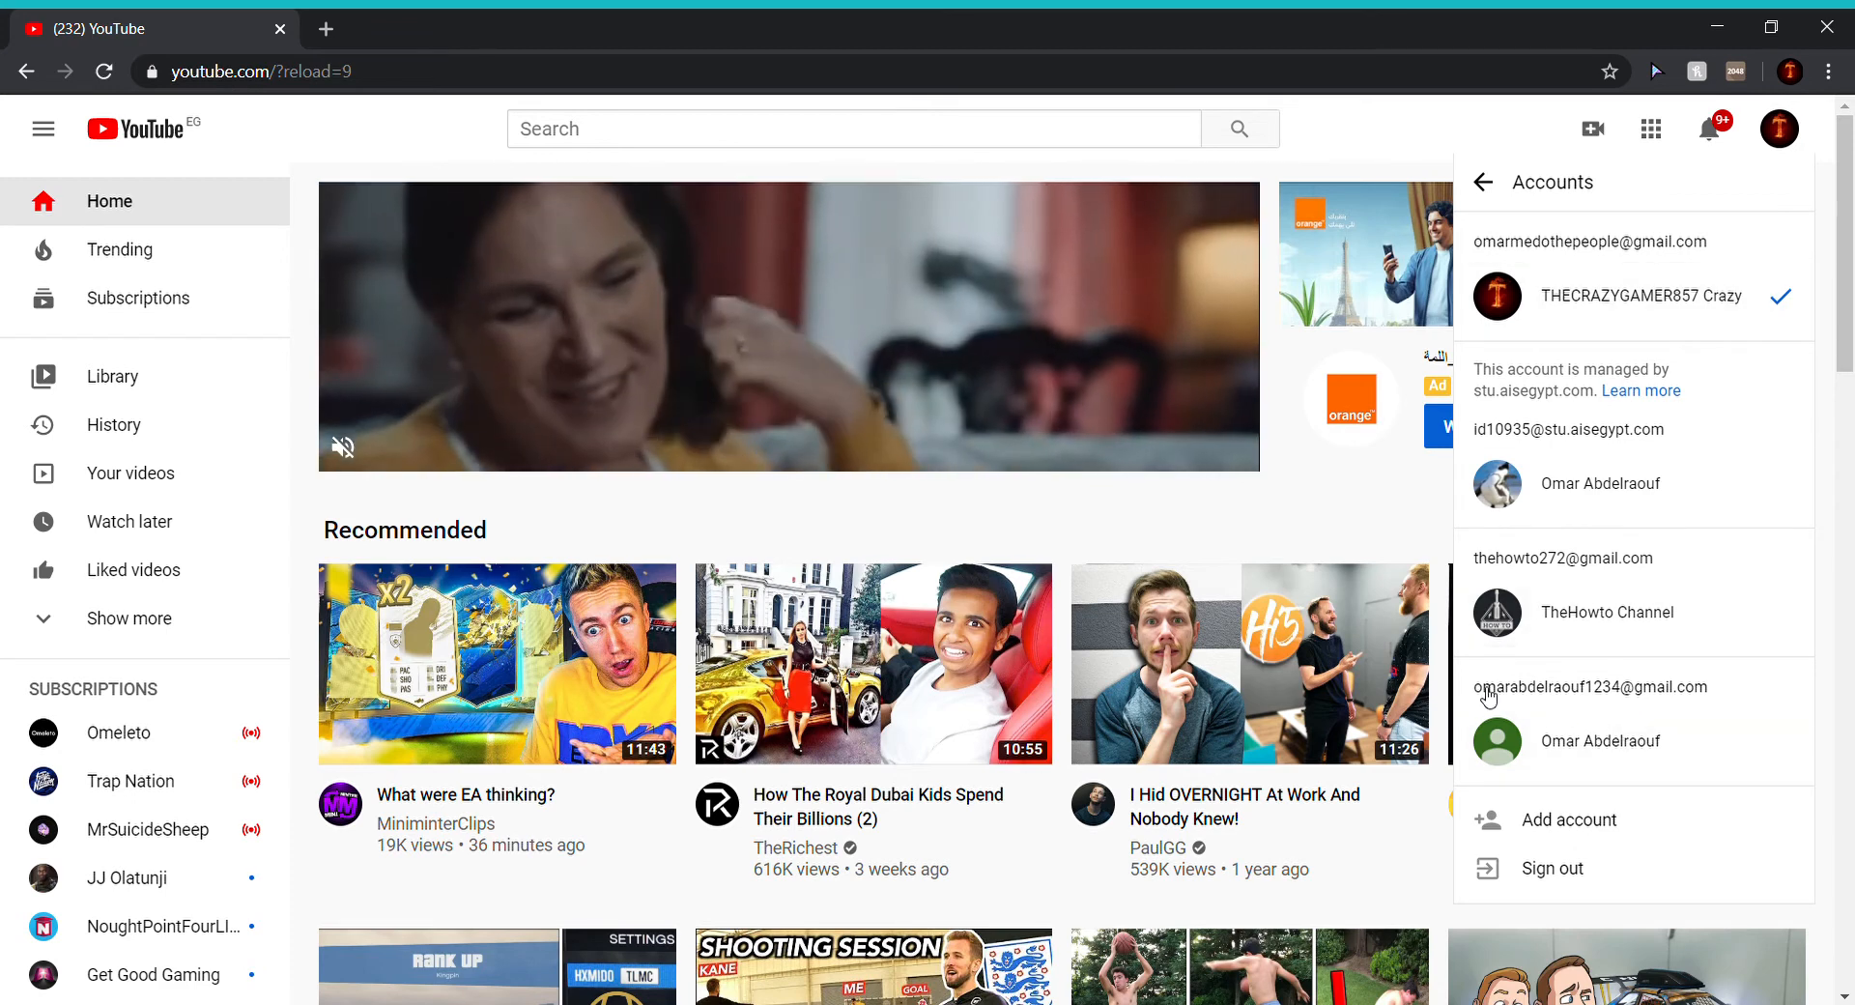
pyautogui.click(1643, 742)
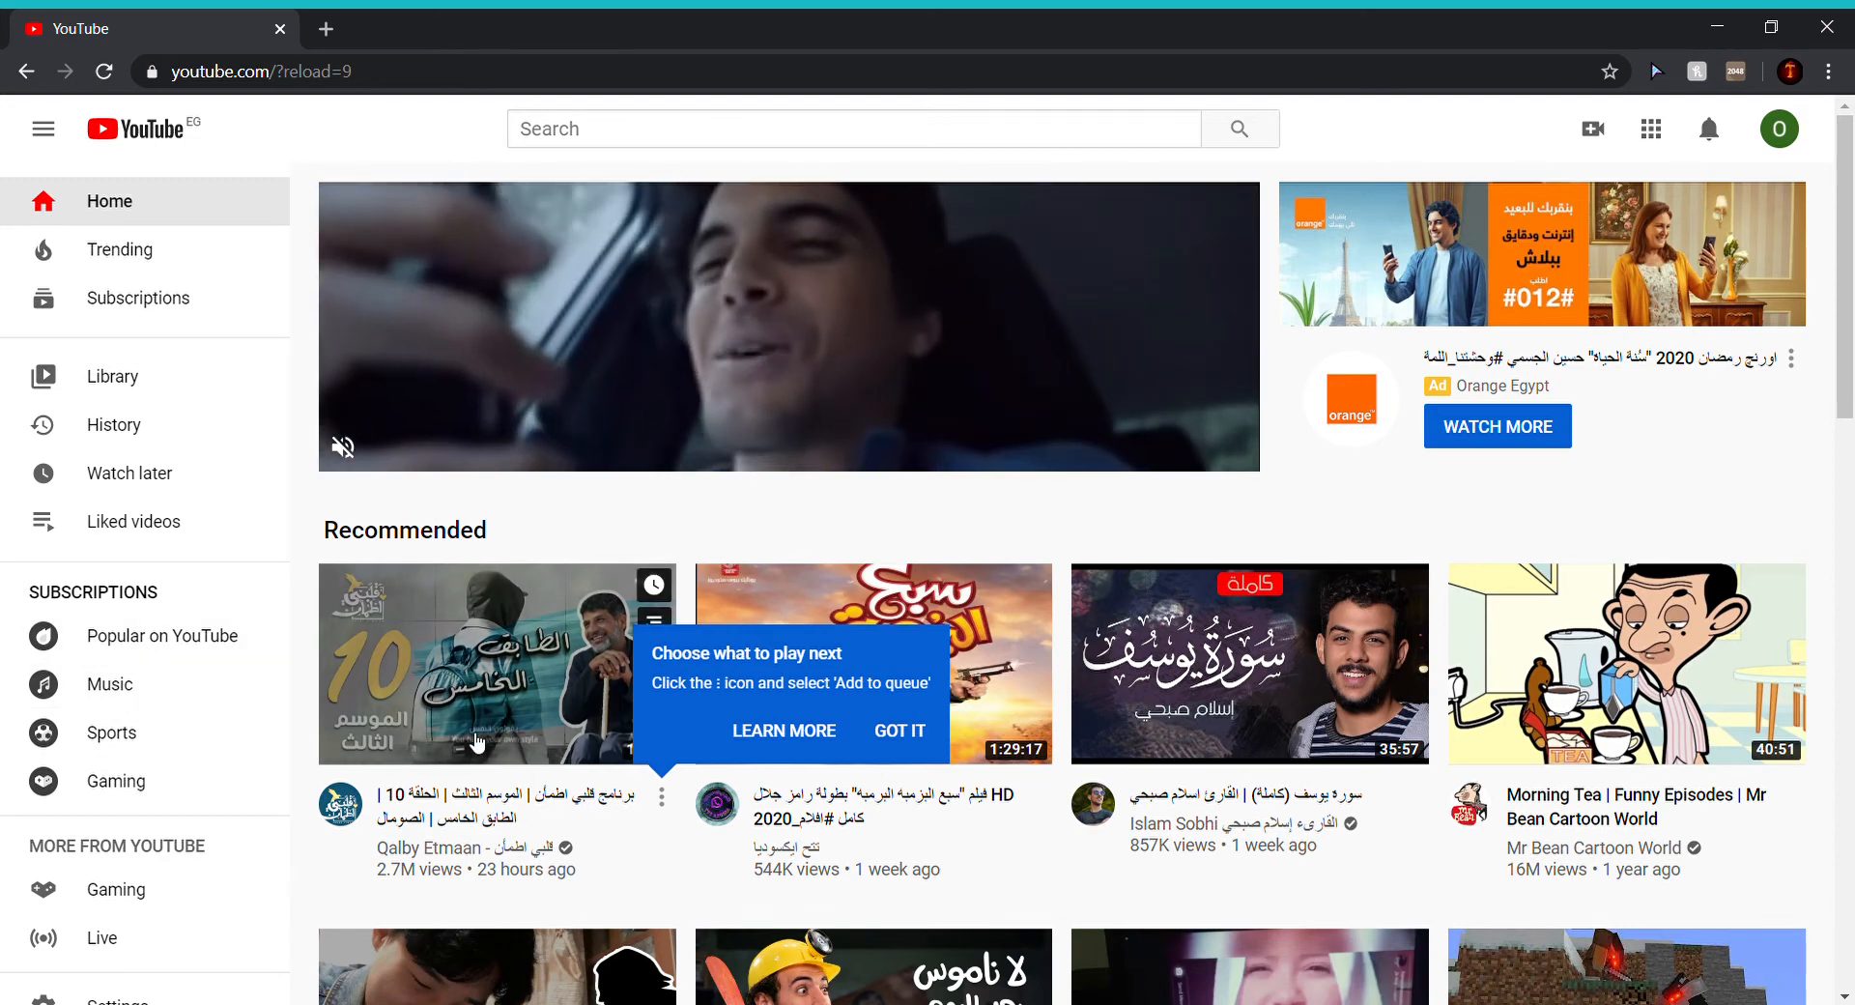
pyautogui.scroll(-4, 1005, 749)
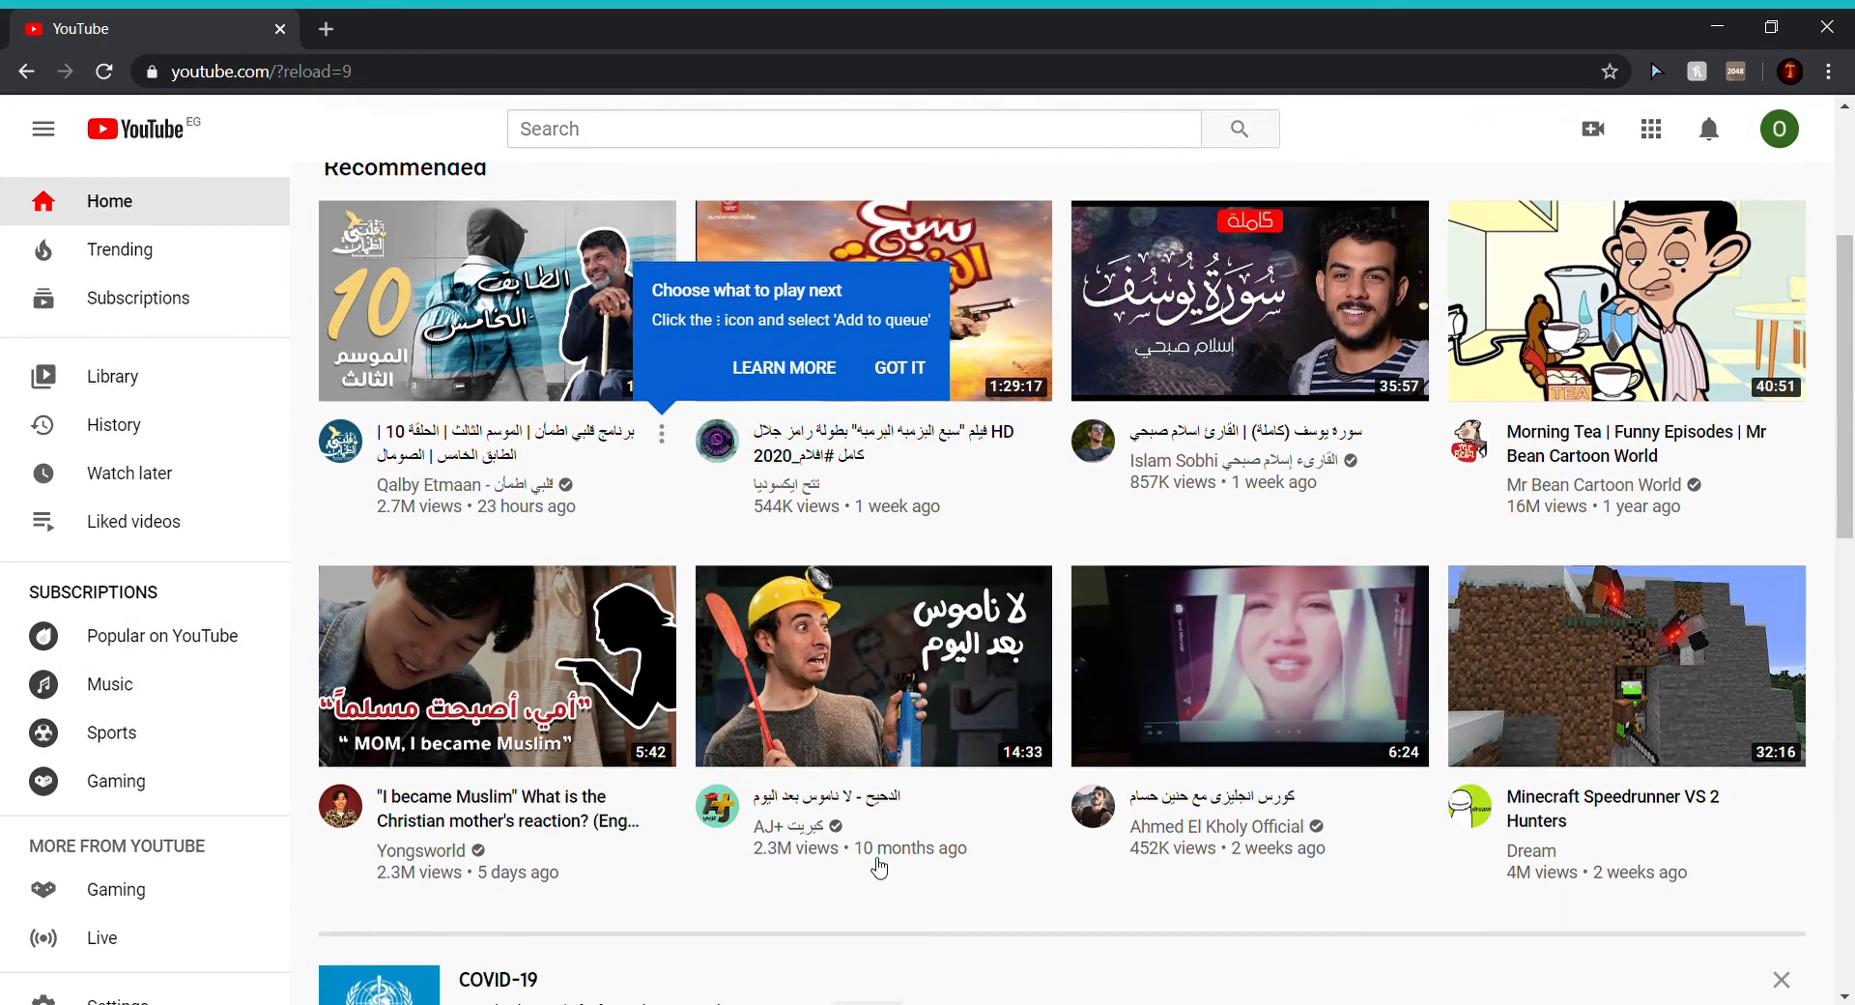
pyautogui.scroll(-2, 879, 867)
pyautogui.scroll(1, 927, 849)
pyautogui.scroll(5, 1498, 882)
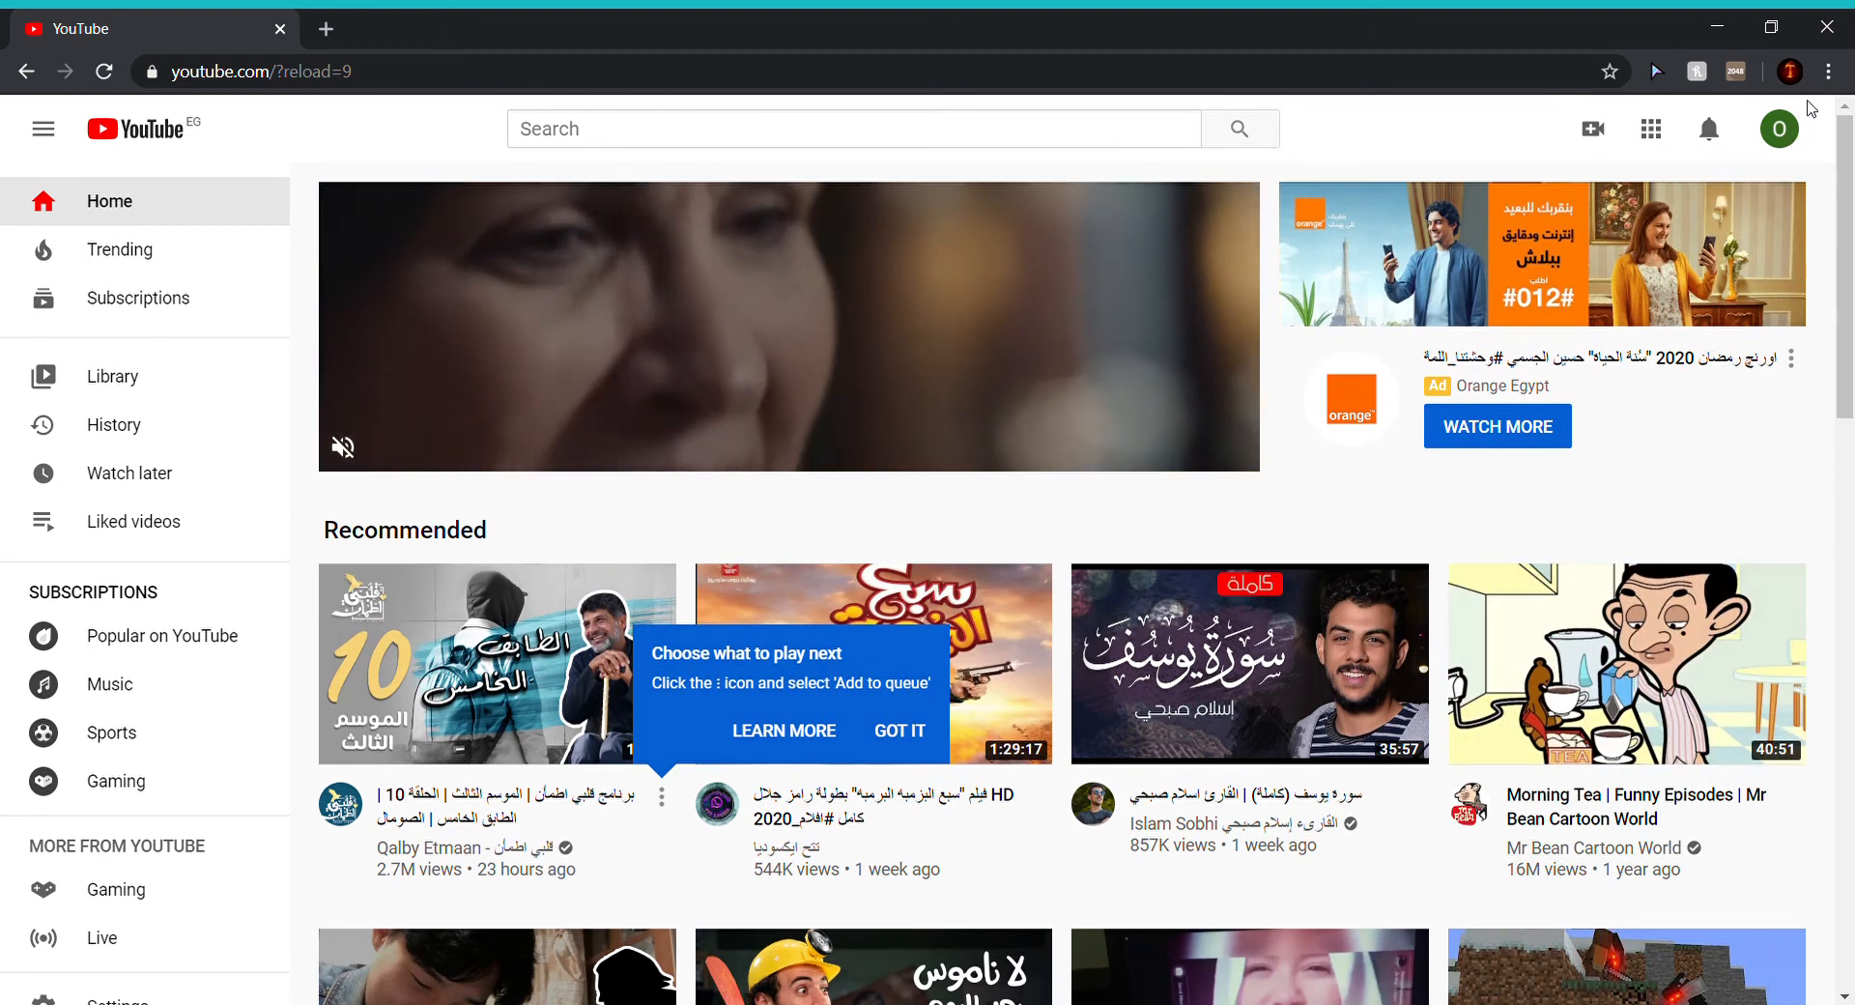
# Step: Start creating a channel for the new account and continue to the choice of how to create it
pyautogui.click(1803, 133)
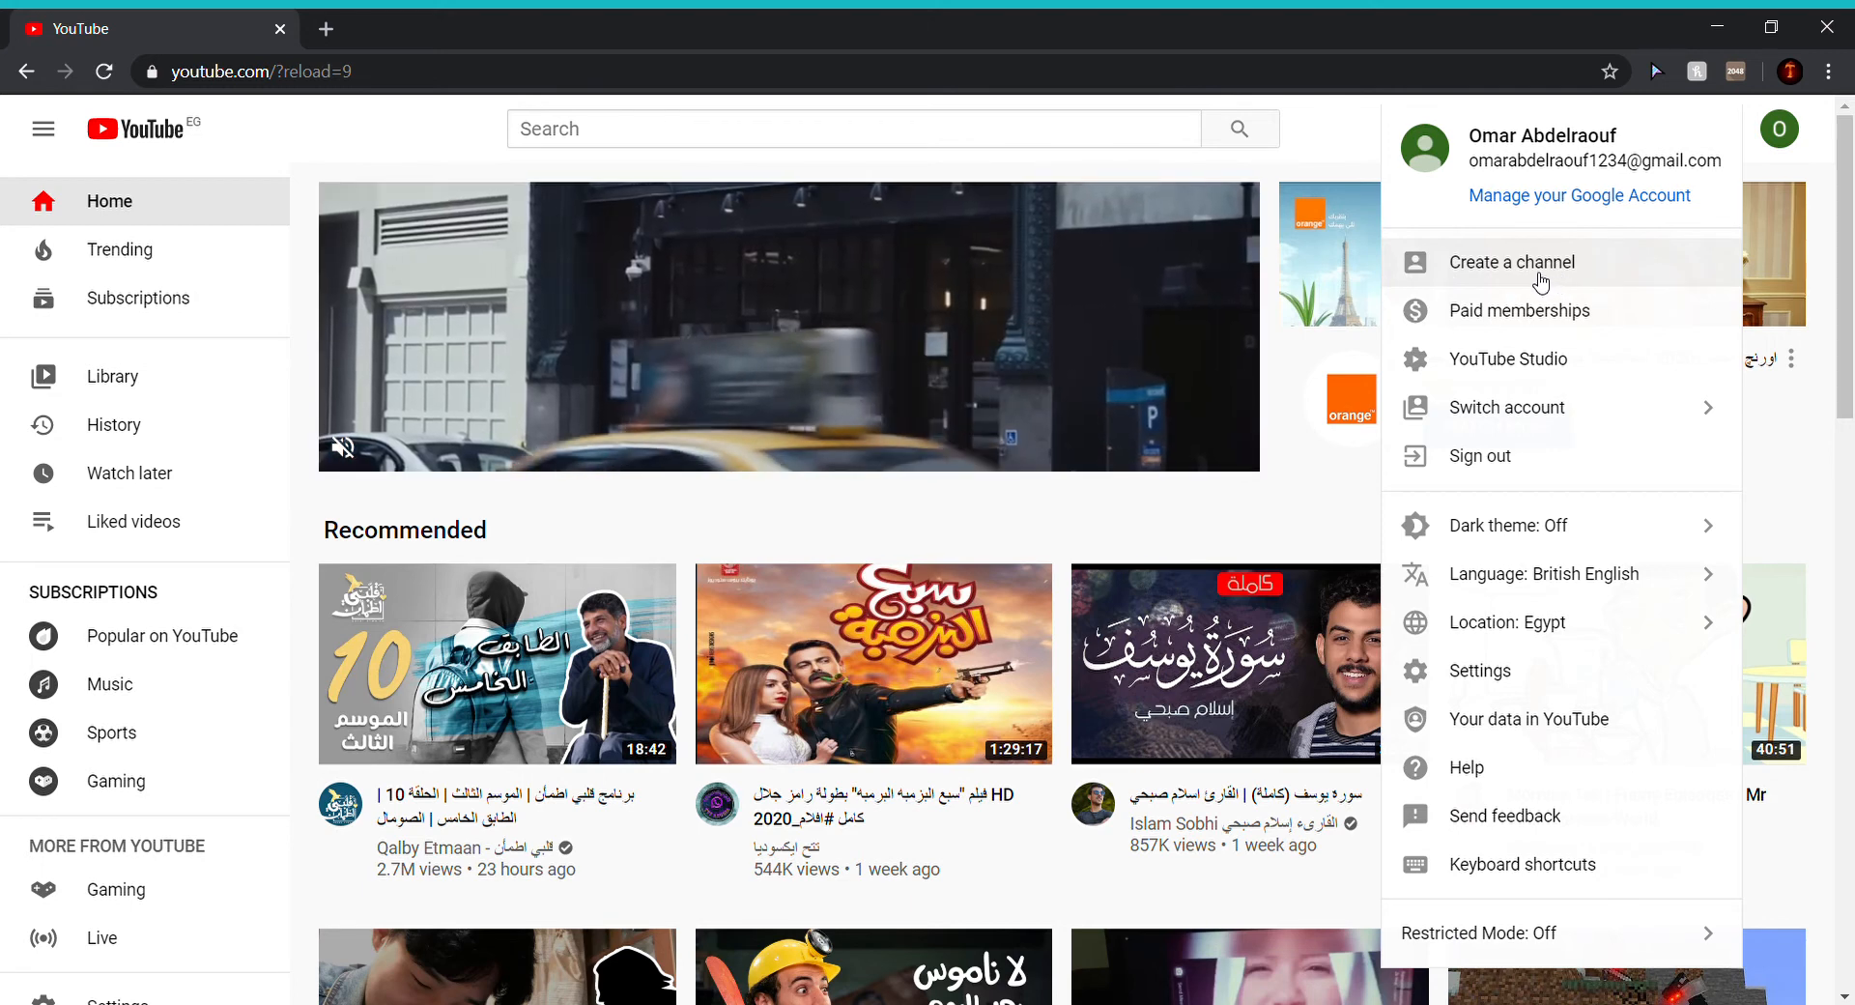
pyautogui.click(1544, 280)
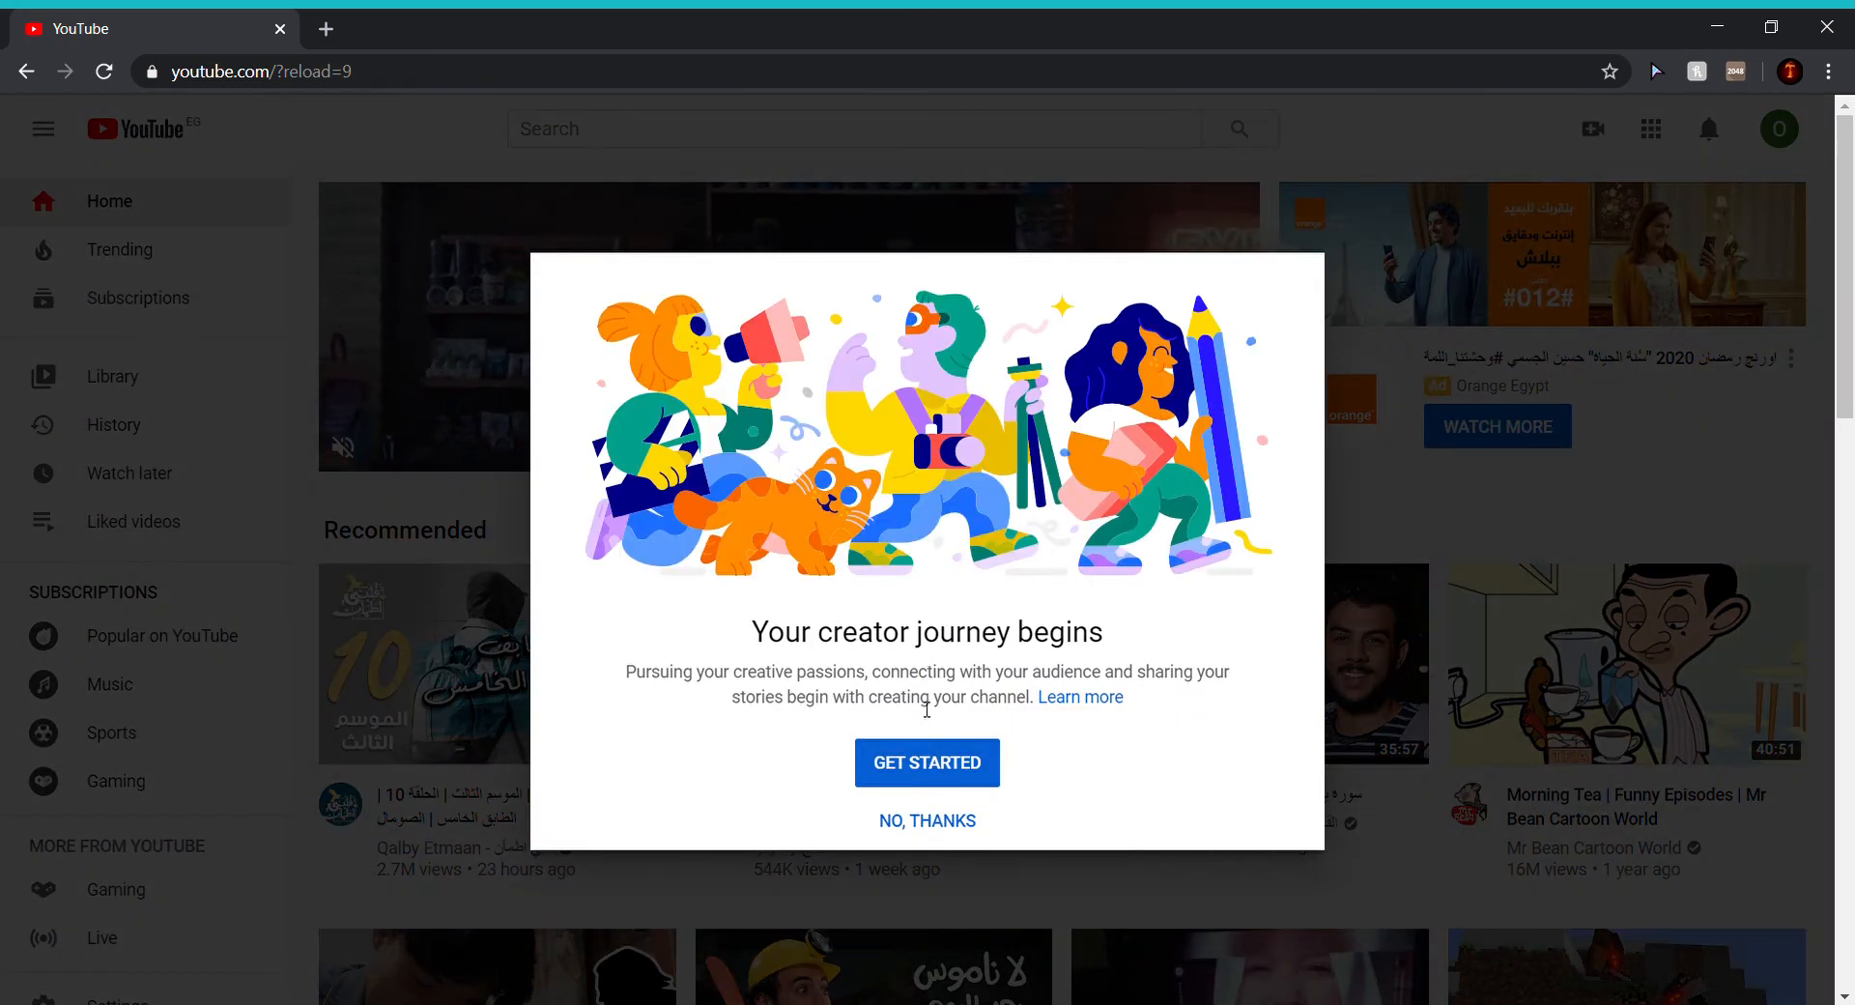
pyautogui.click(987, 770)
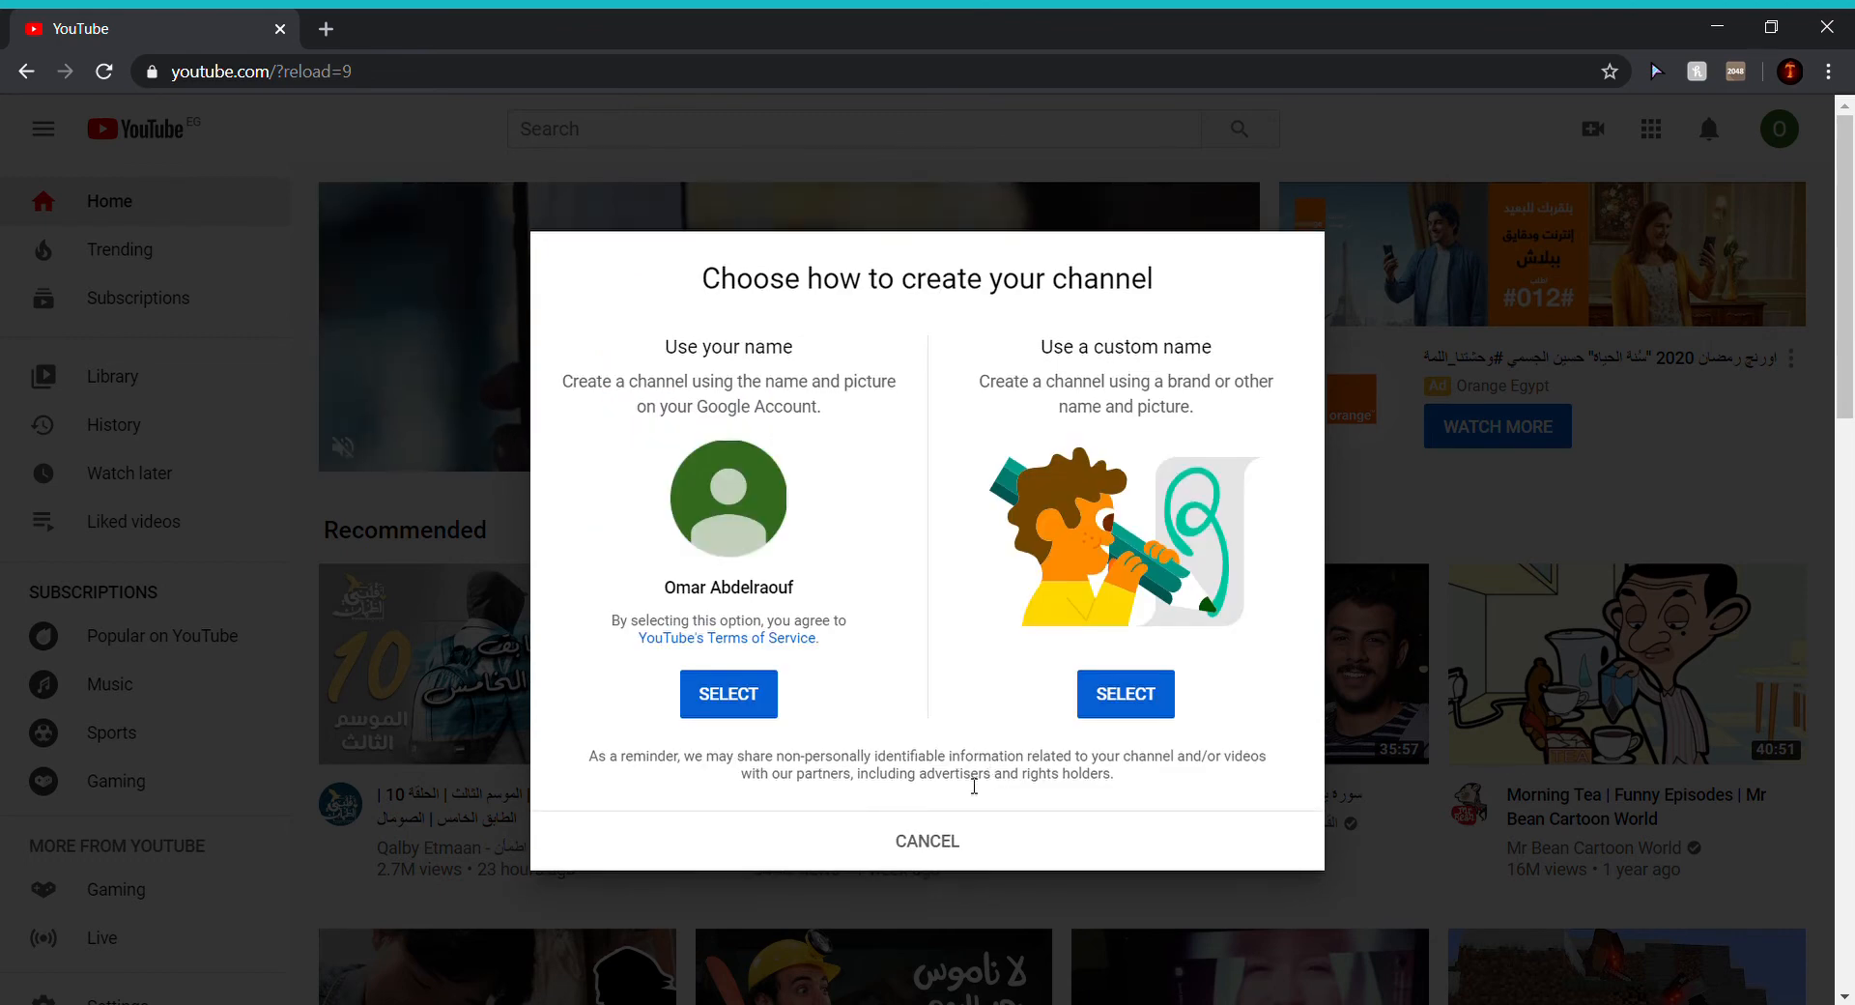
# Step: Choose a custom name for the channel, name it HowtoDab, accept the new-account acknowledgement and create it
pyautogui.click(1138, 695)
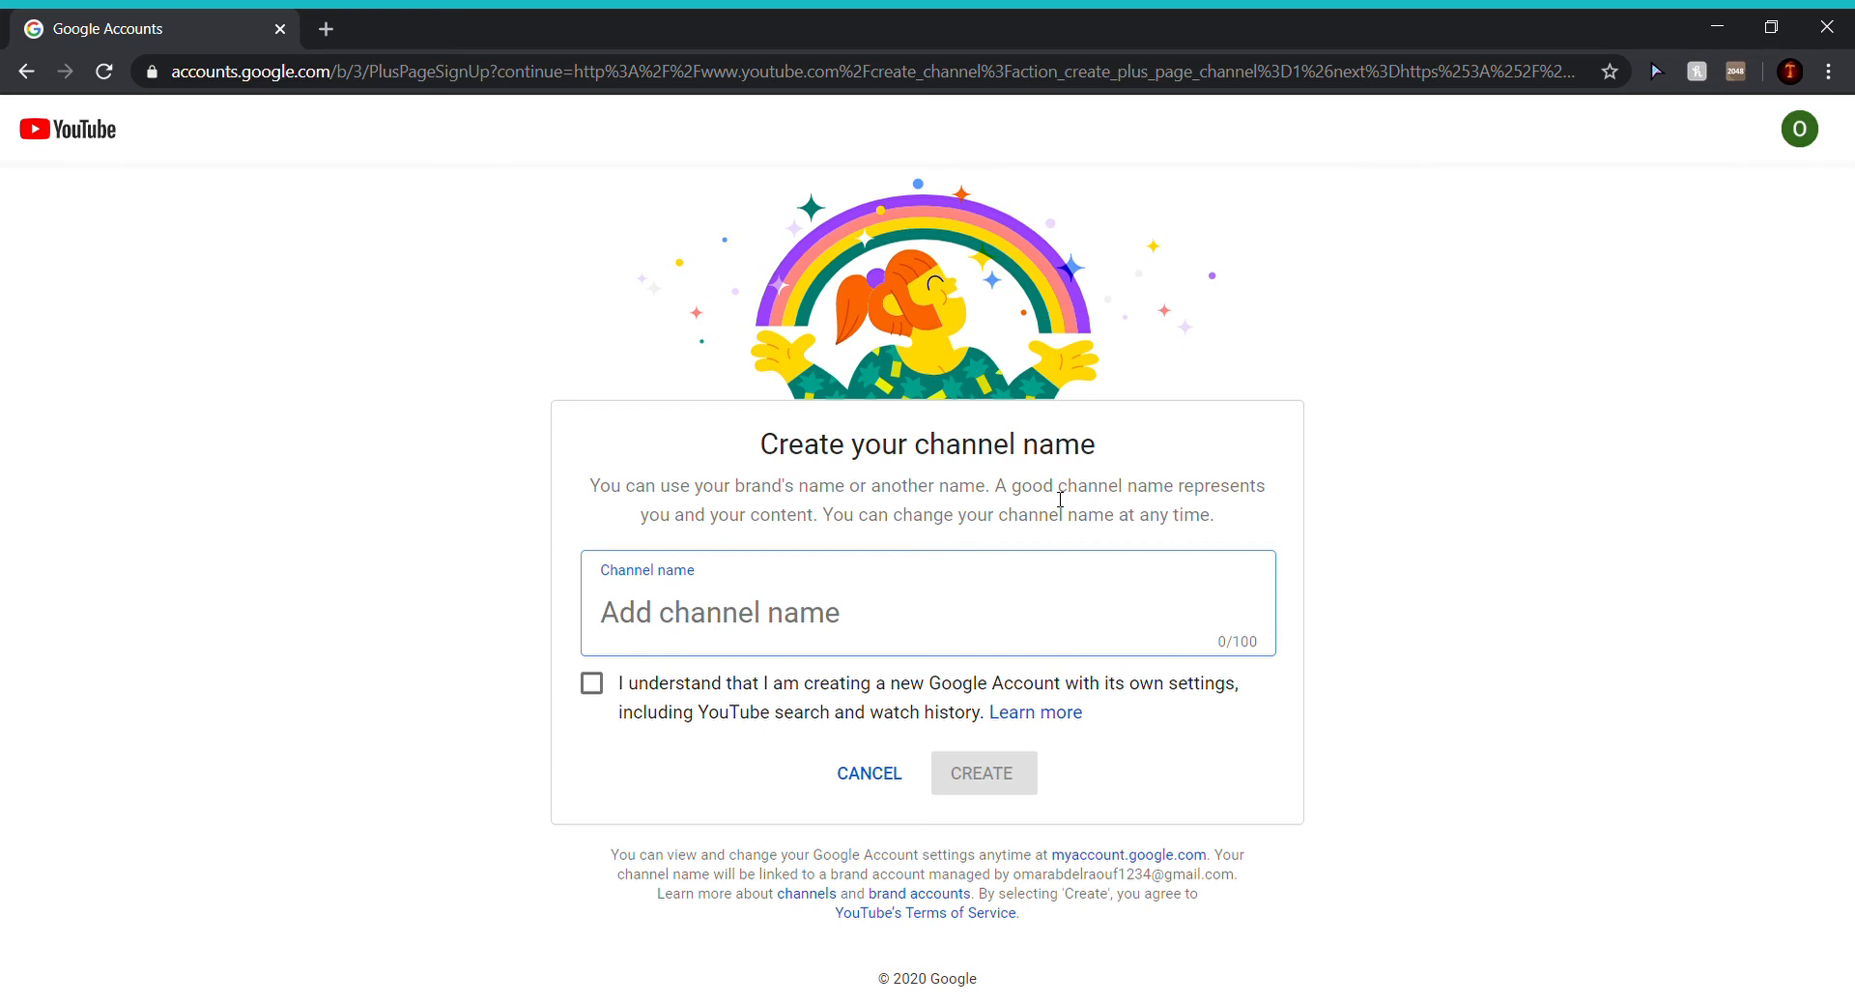
pyautogui.write('HowtoDav')
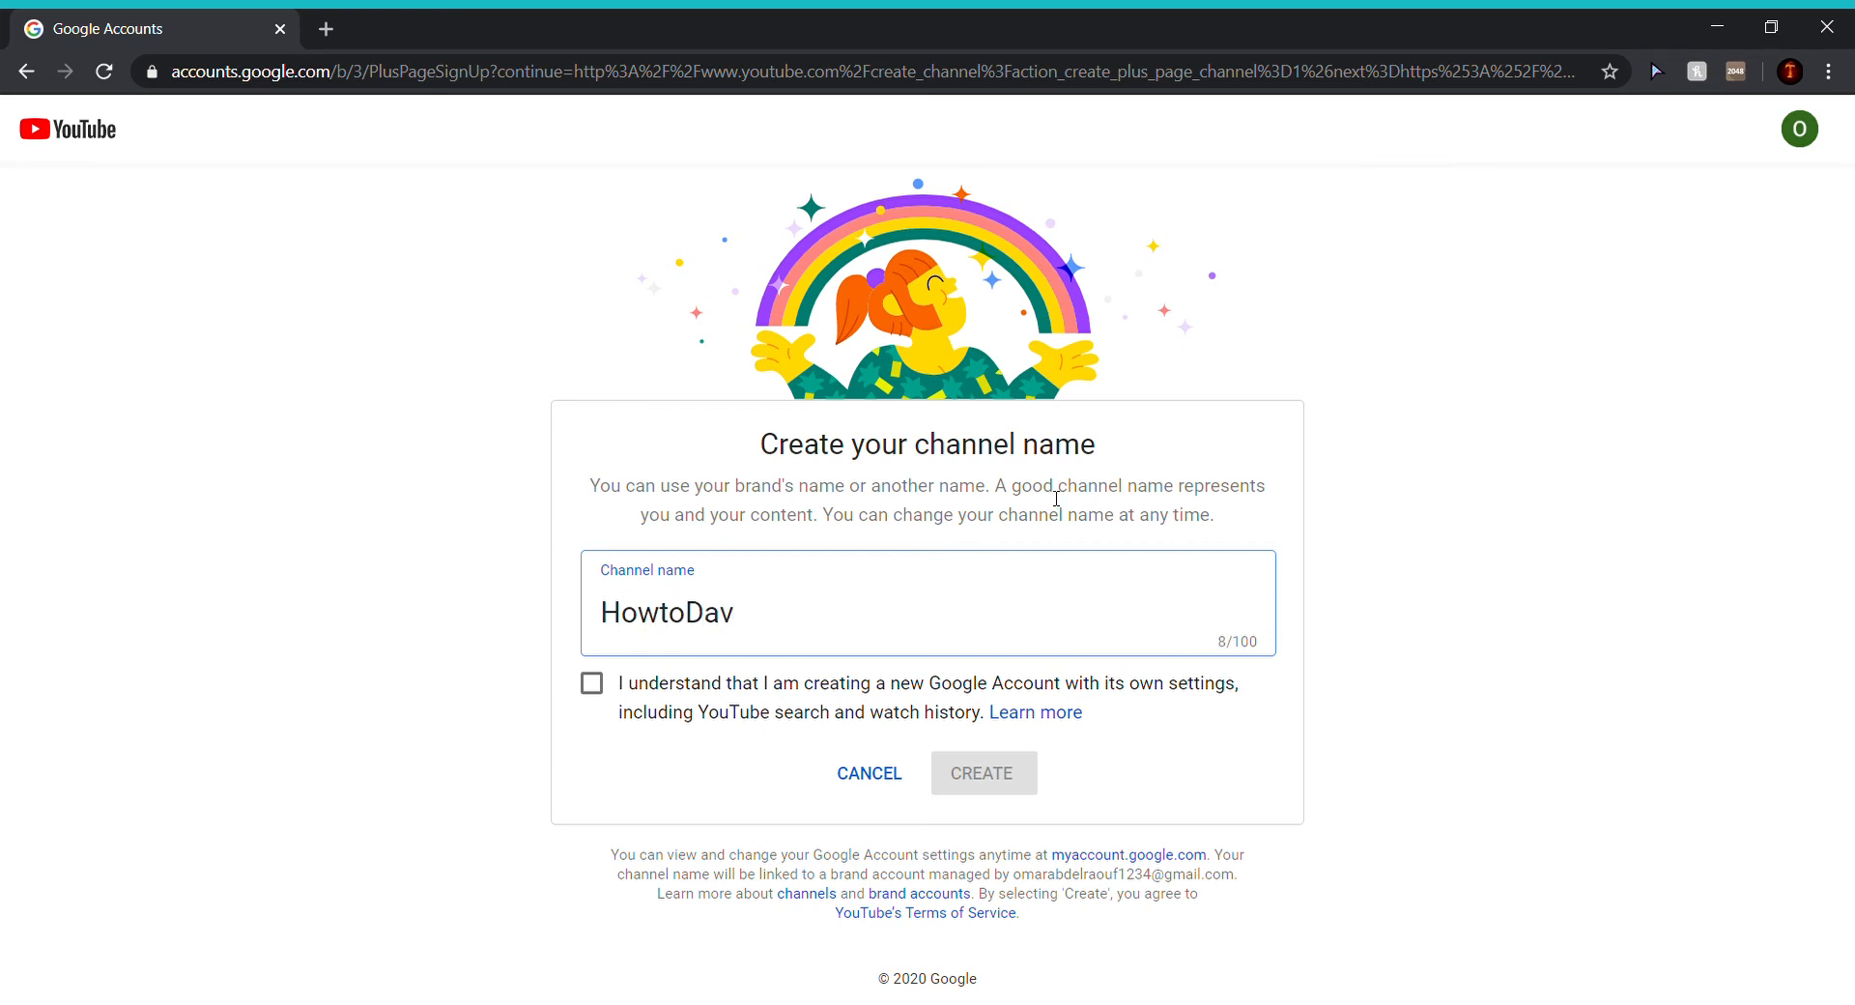
pyautogui.press('BackSpace')
pyautogui.write('b')
pyautogui.click(591, 683)
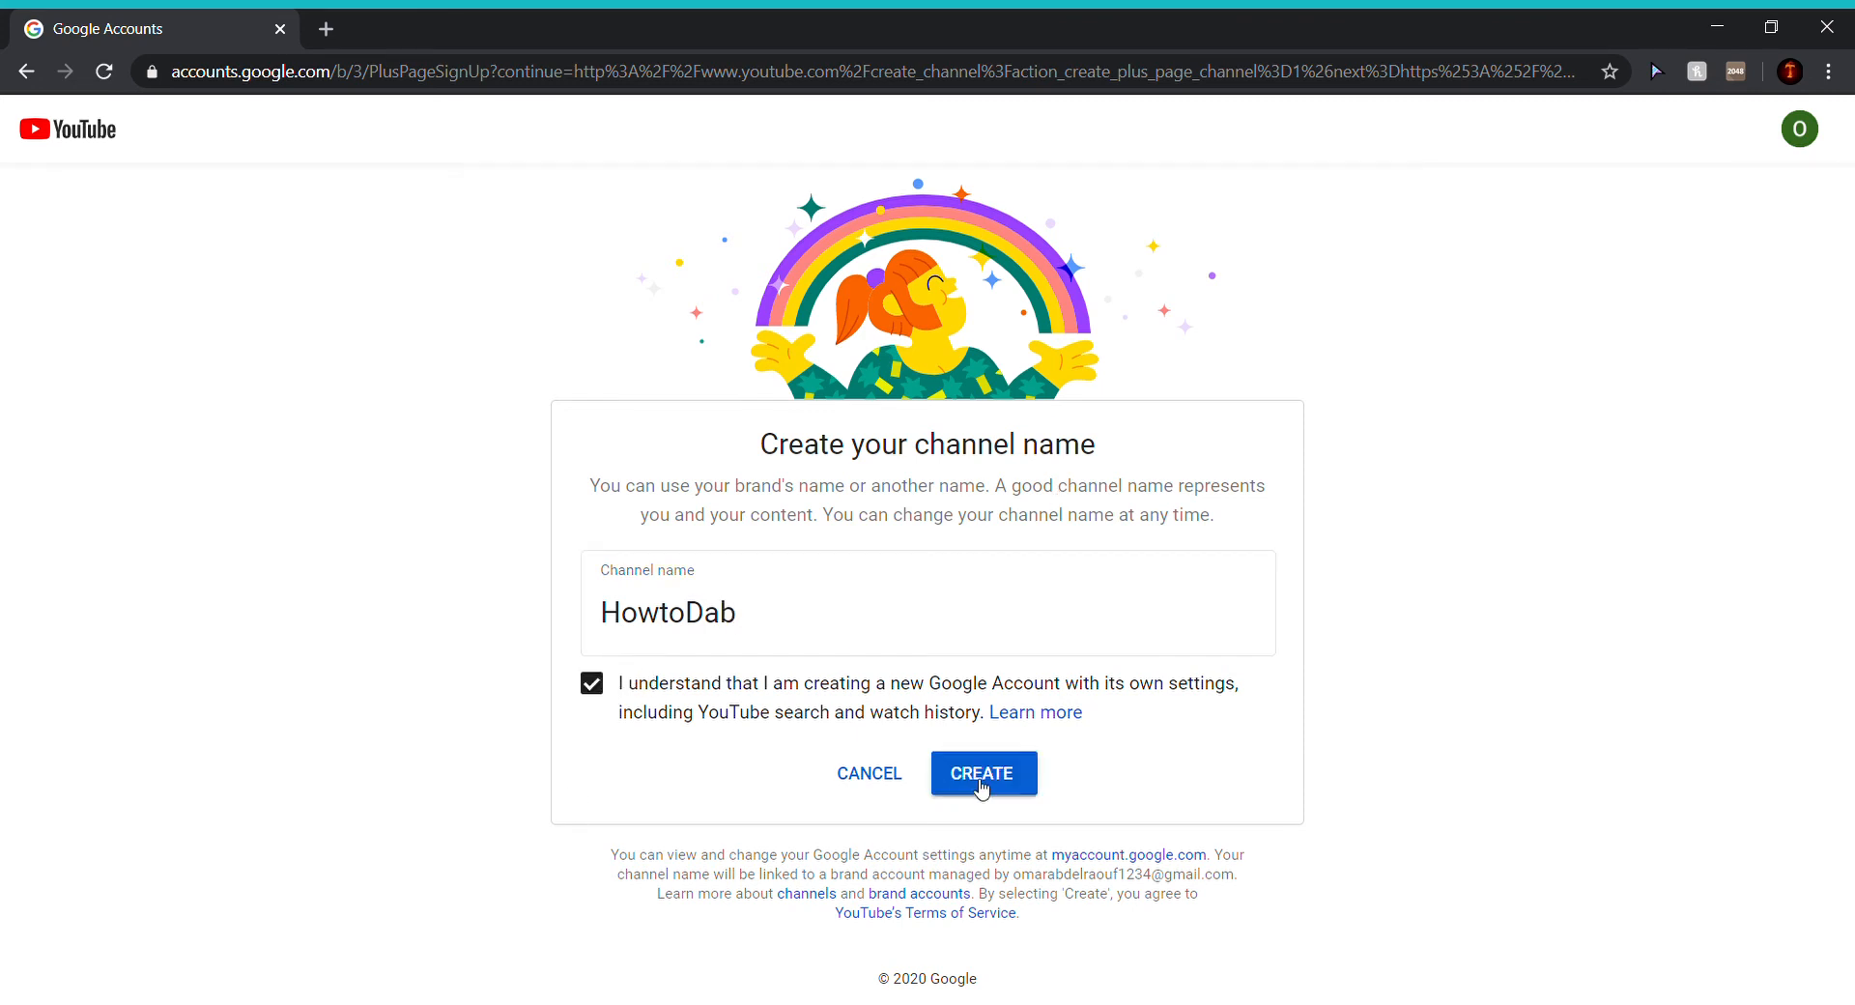
pyautogui.click(1008, 801)
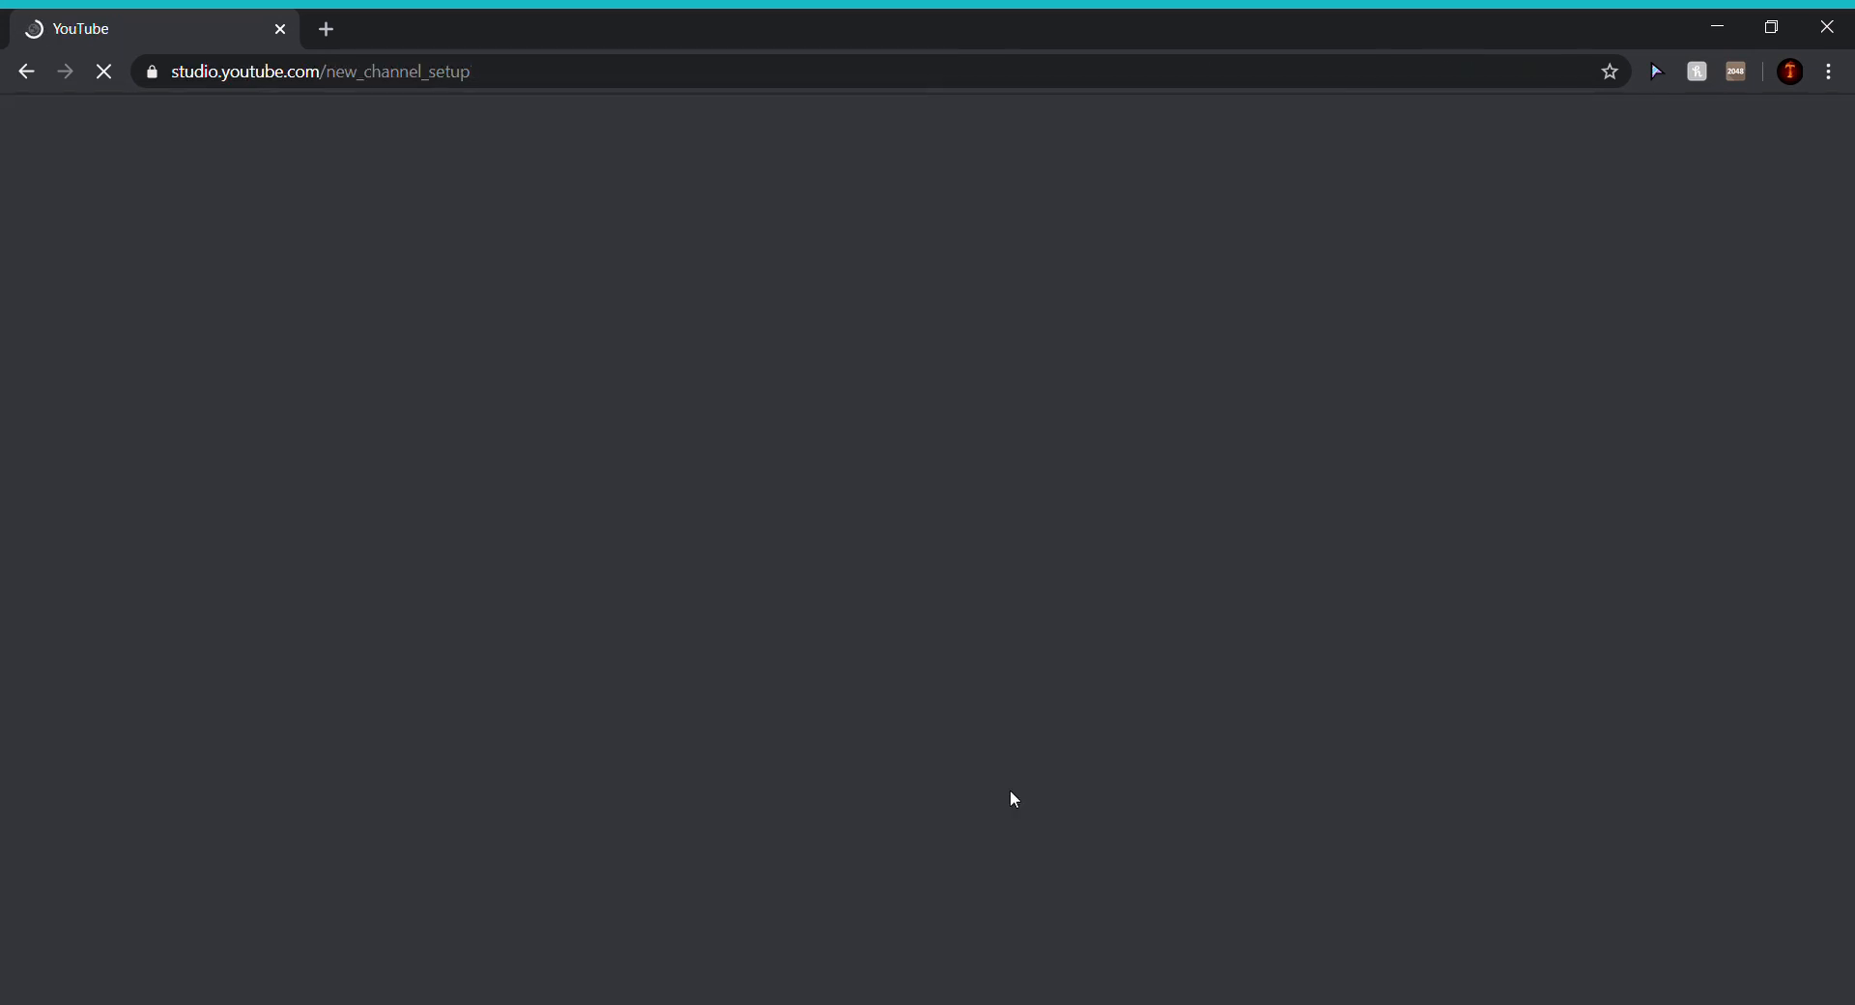
# Step: Enter "I am cool" as the channel description, leaving the profile picture as it is
pyautogui.scroll(-1, 952, 738)
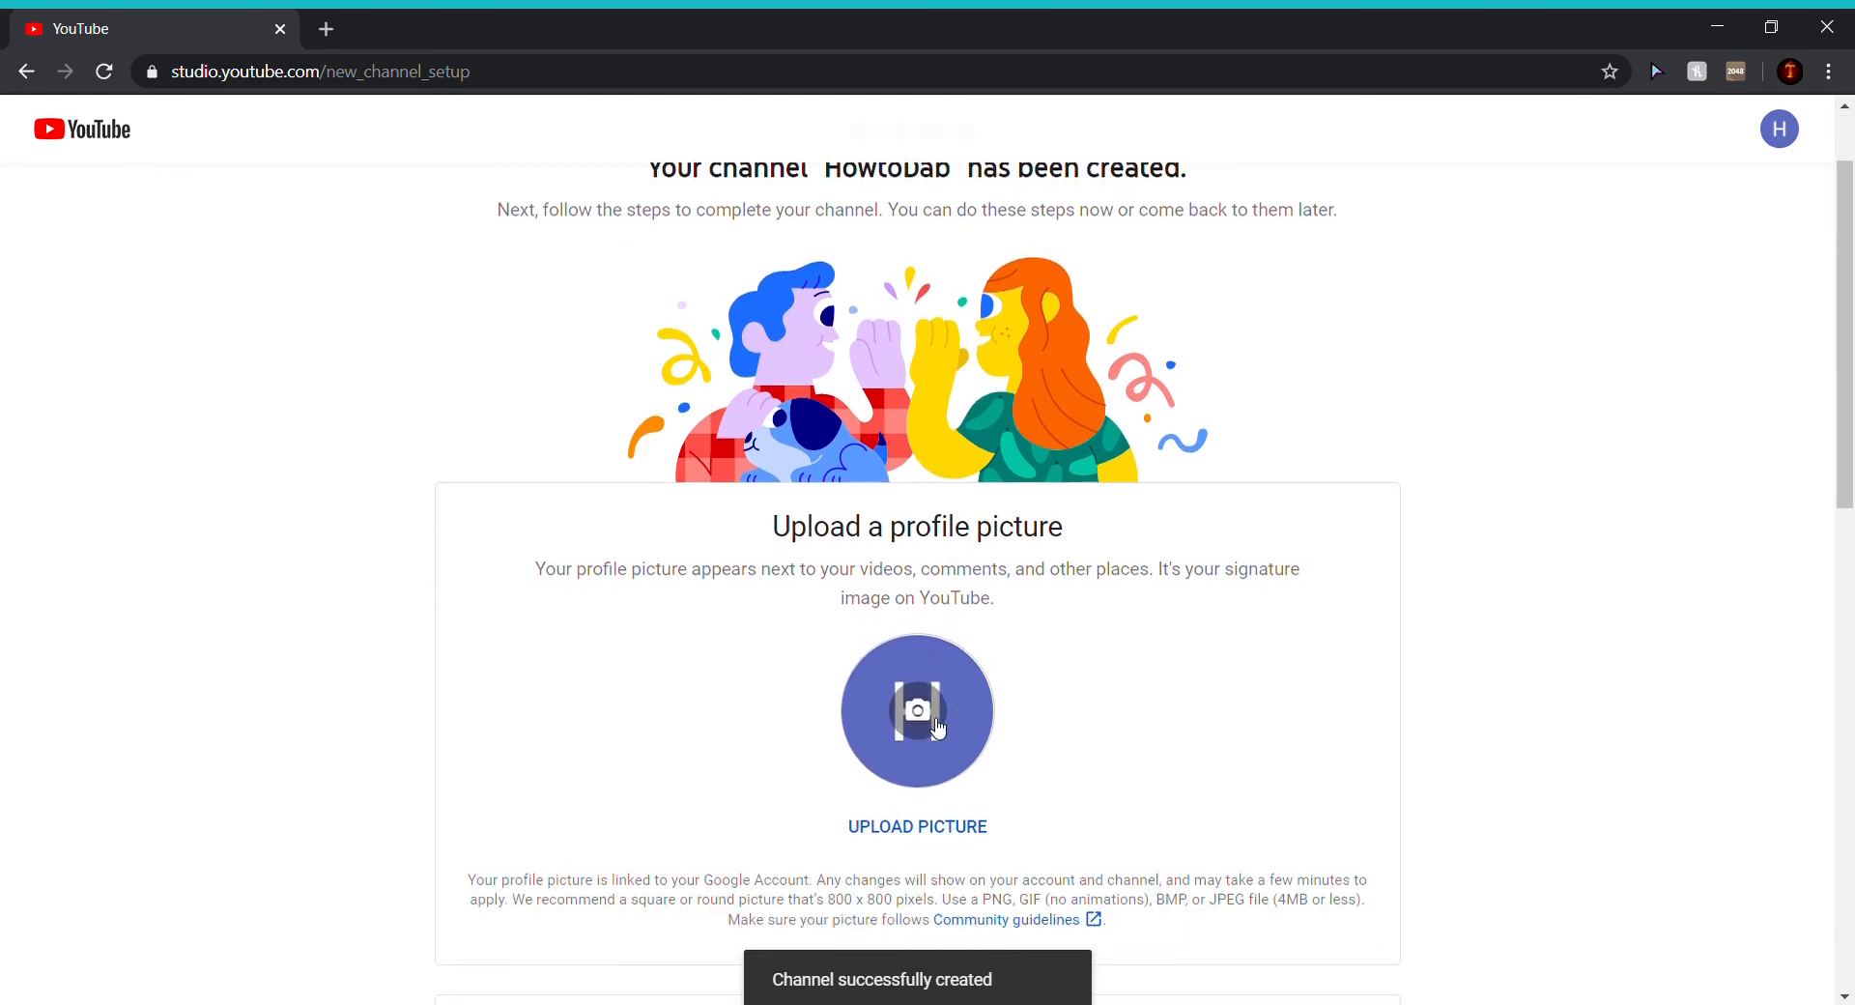
pyautogui.scroll(-2, 955, 744)
pyautogui.scroll(-5, 952, 555)
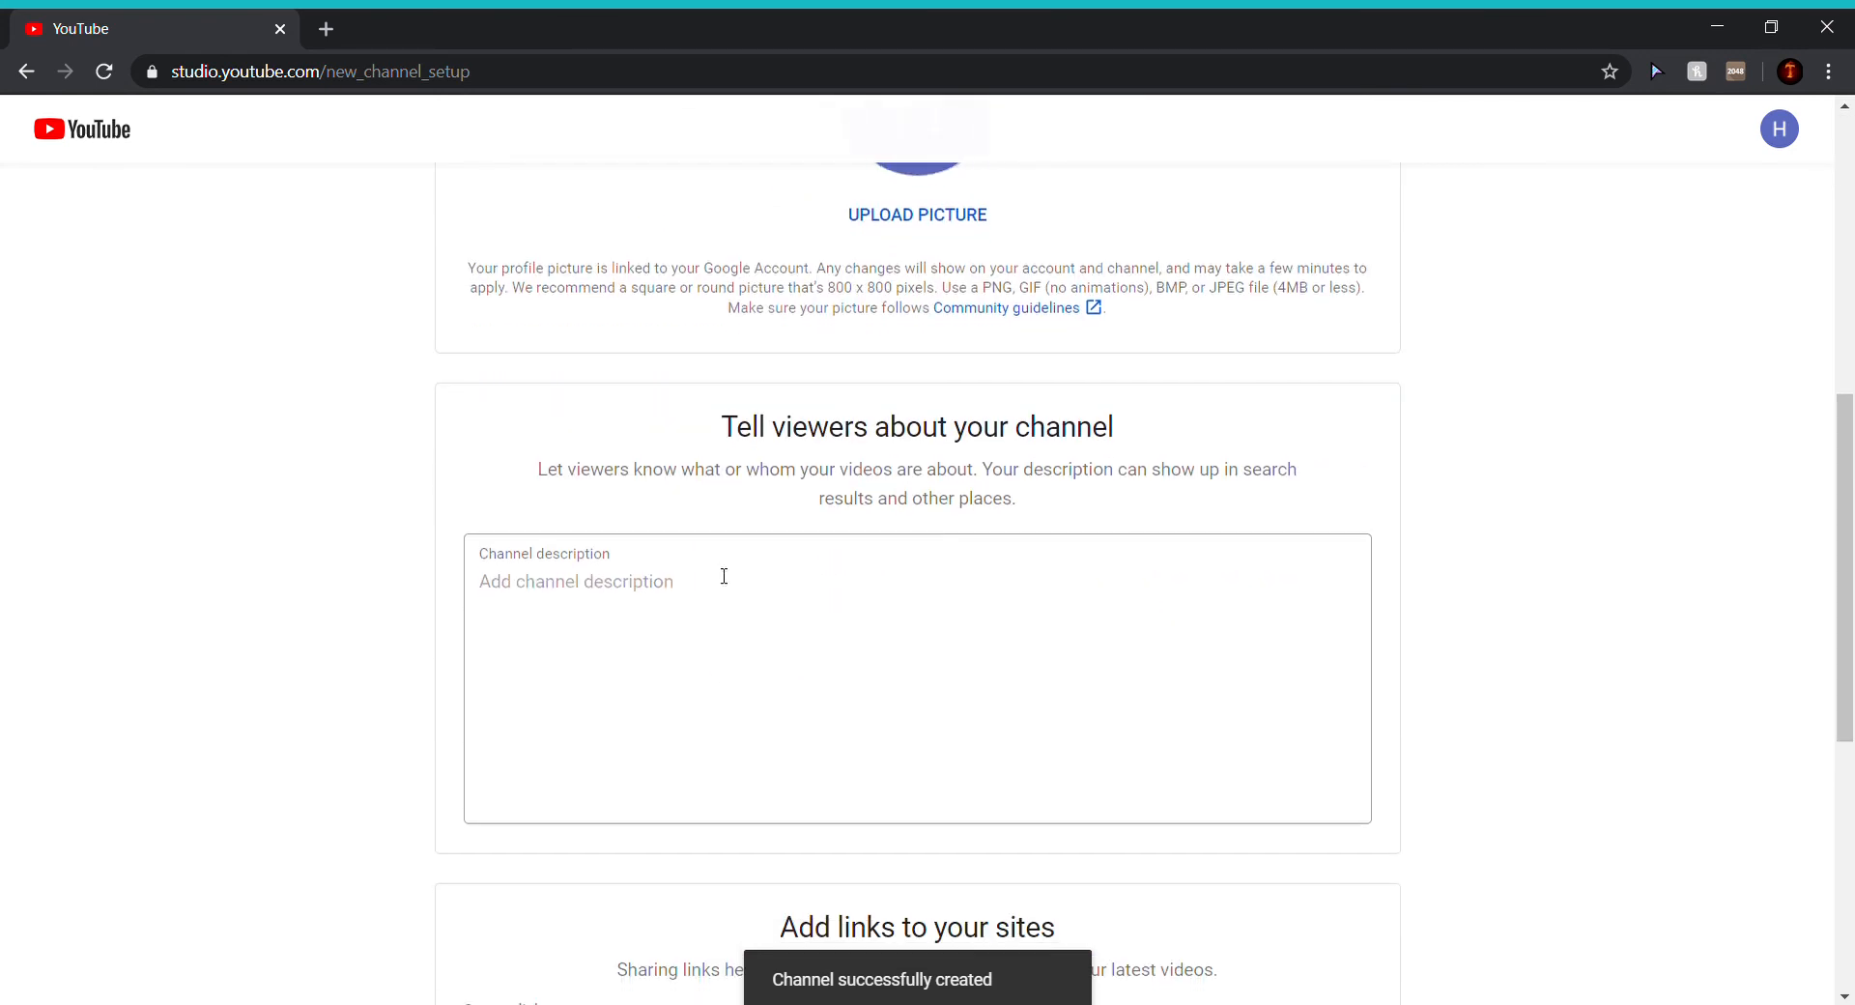
pyautogui.click(614, 401)
pyautogui.write('I am cool')
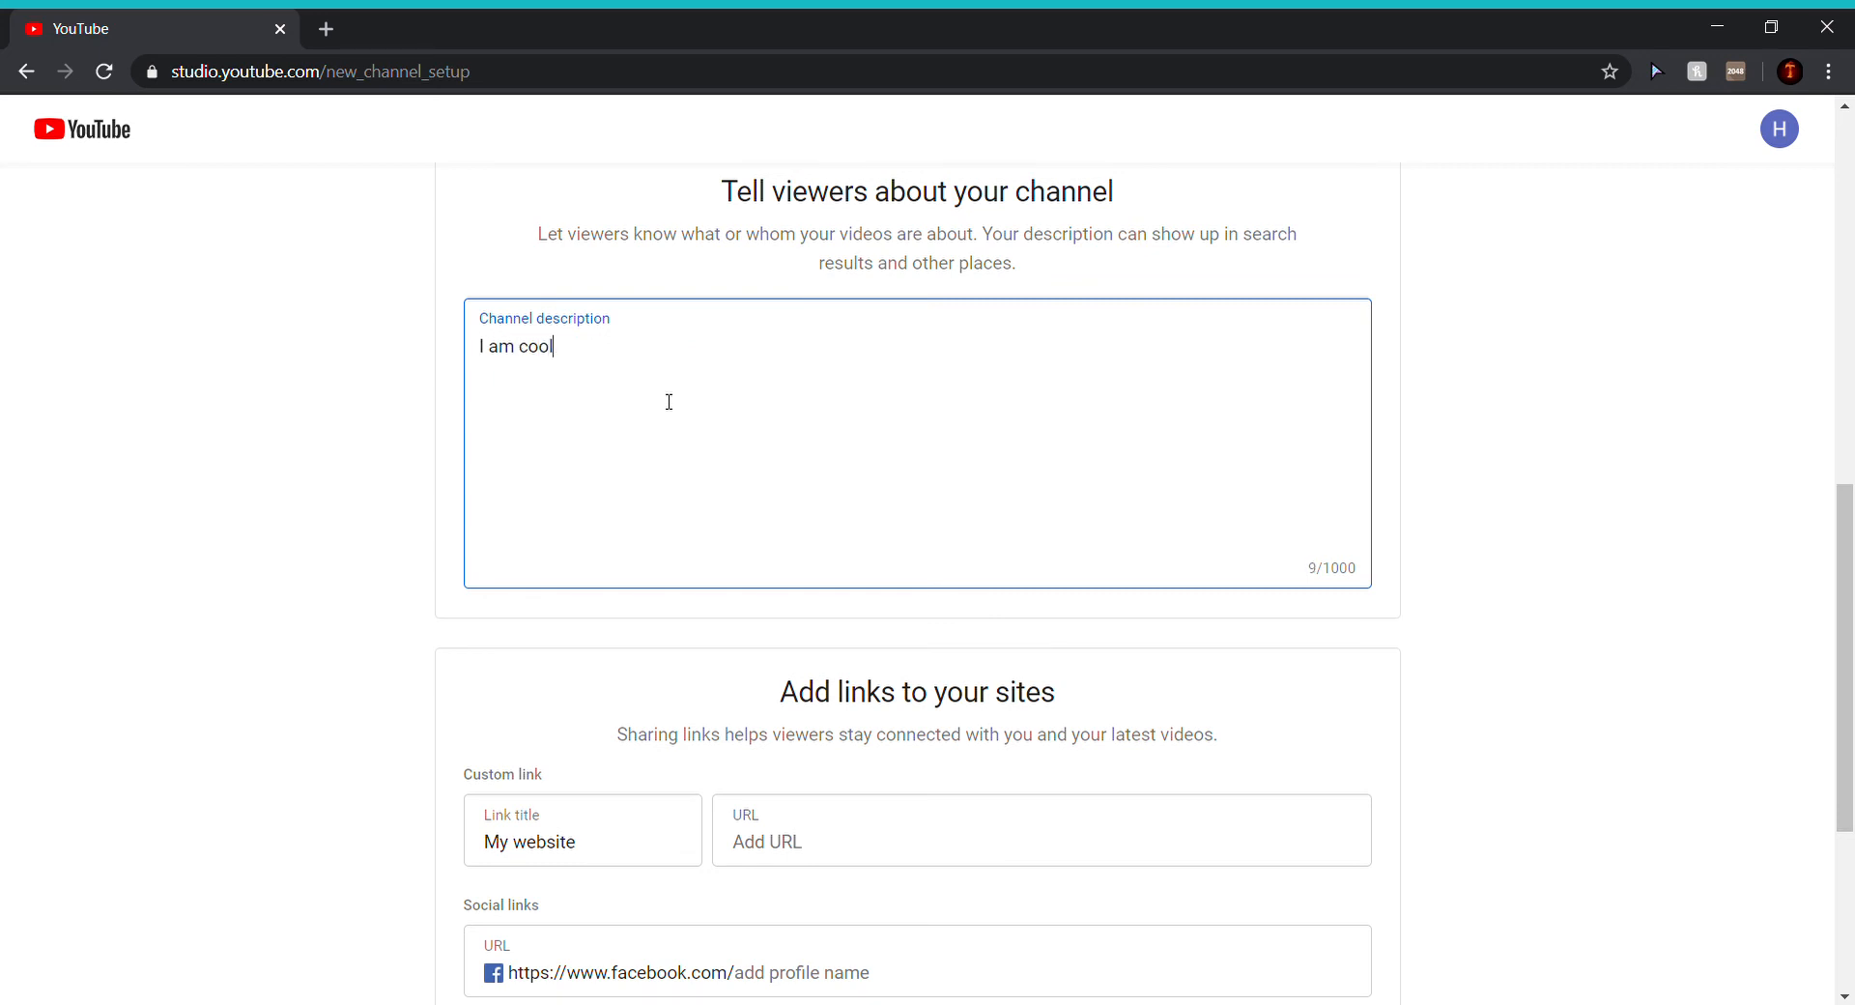
# Step: Save the channel setup without adding any site or social links and dismiss the channel customisation tip
pyautogui.scroll(-4, 607, 447)
pyautogui.click(716, 477)
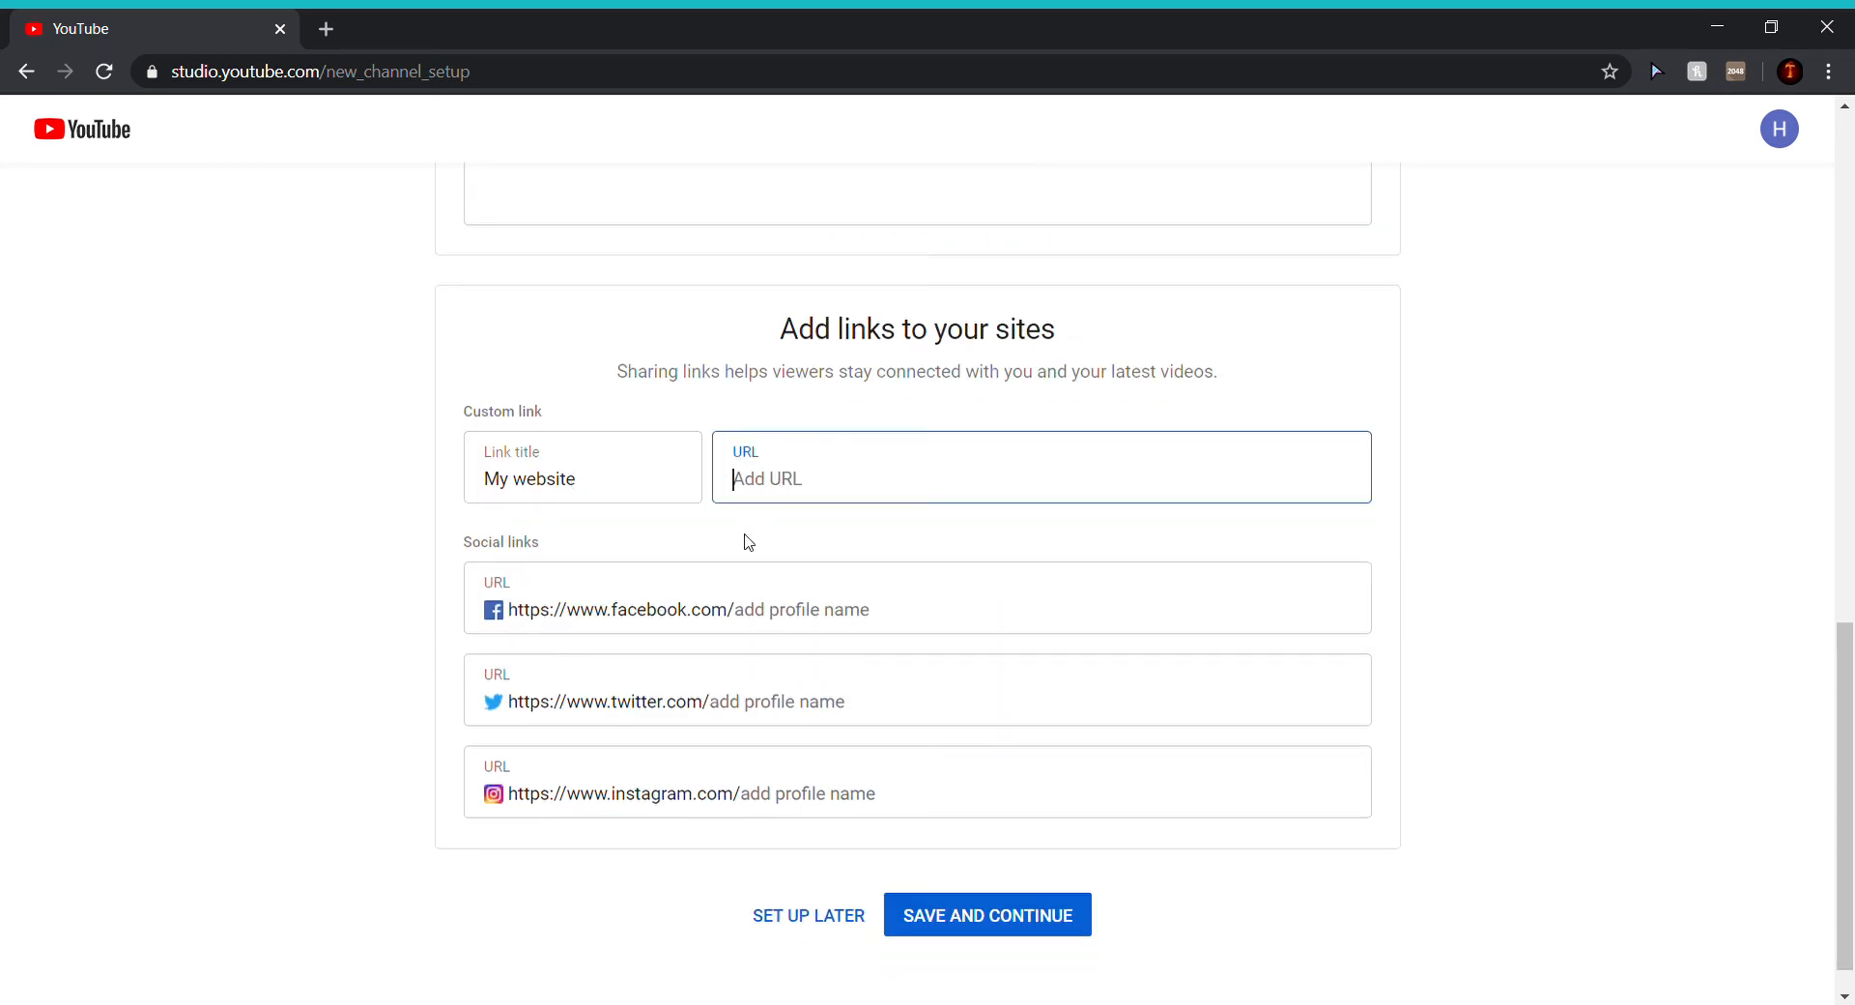
pyautogui.scroll(-1, 625, 550)
pyautogui.click(1009, 877)
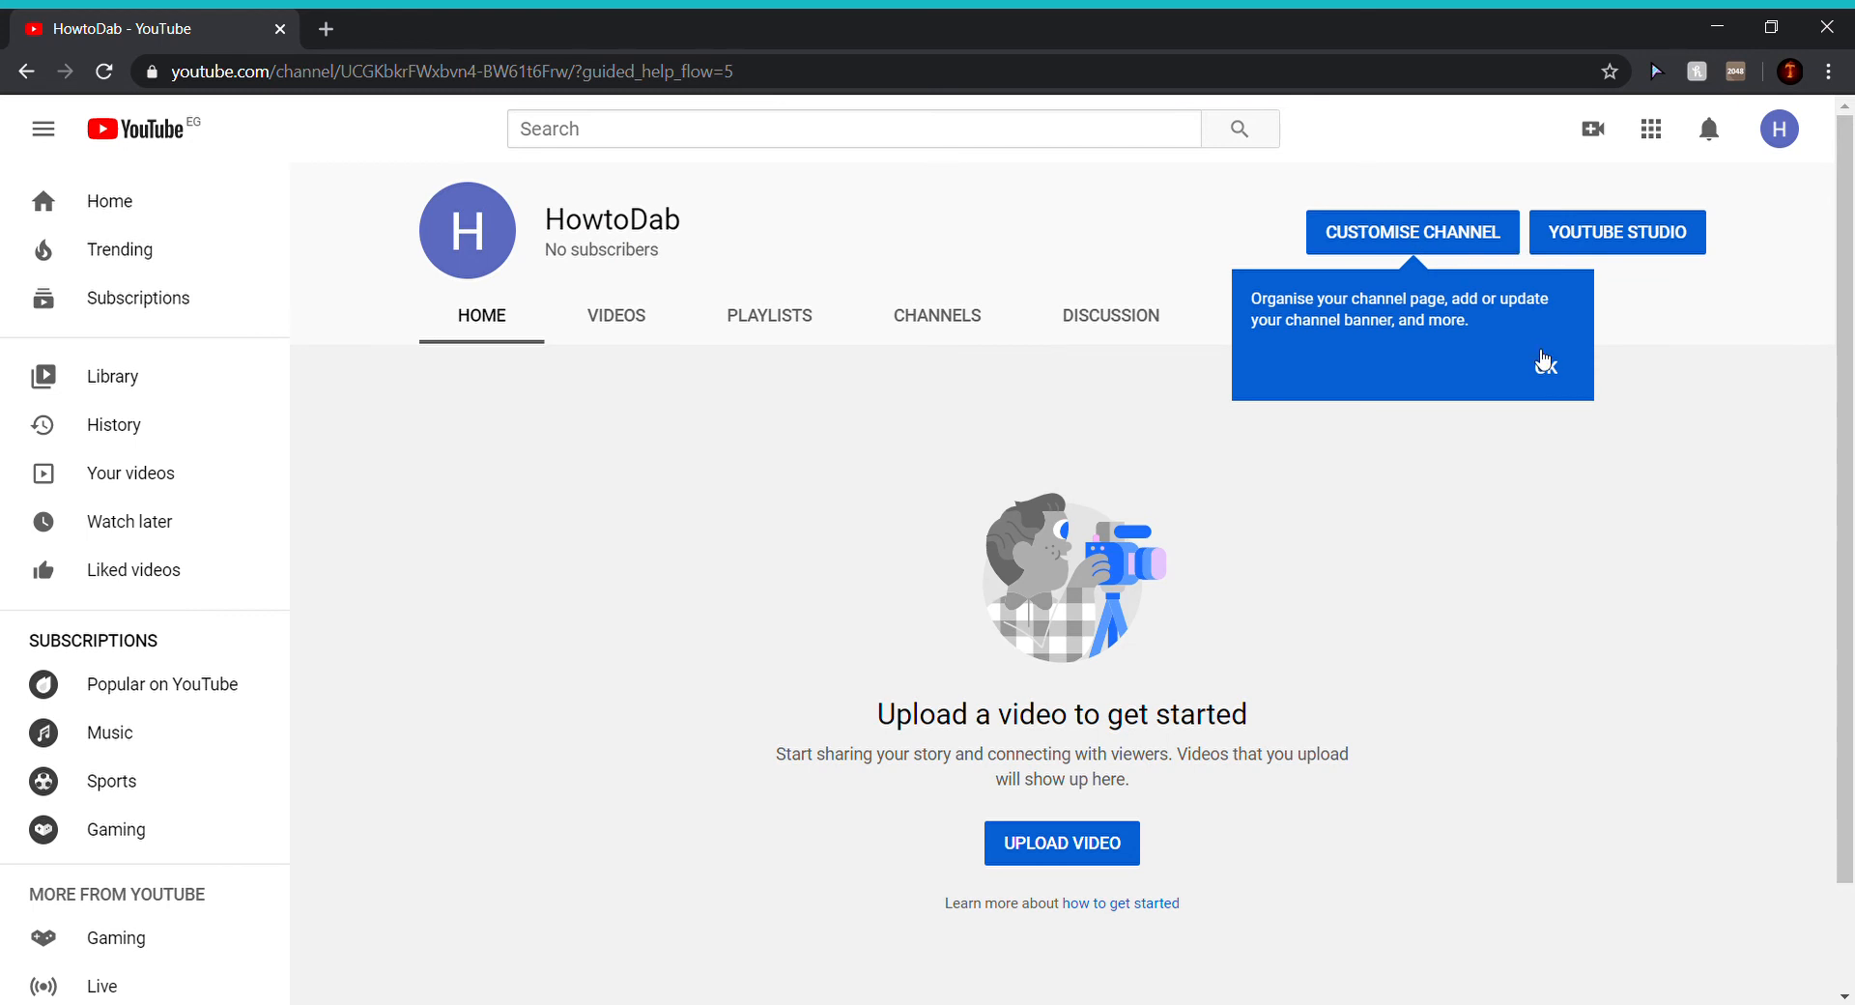
pyautogui.click(1543, 367)
# Step: Examine the new channel page, including its account options, video creation options, profile picture control and navigation list
pyautogui.scroll(-1, 1196, 739)
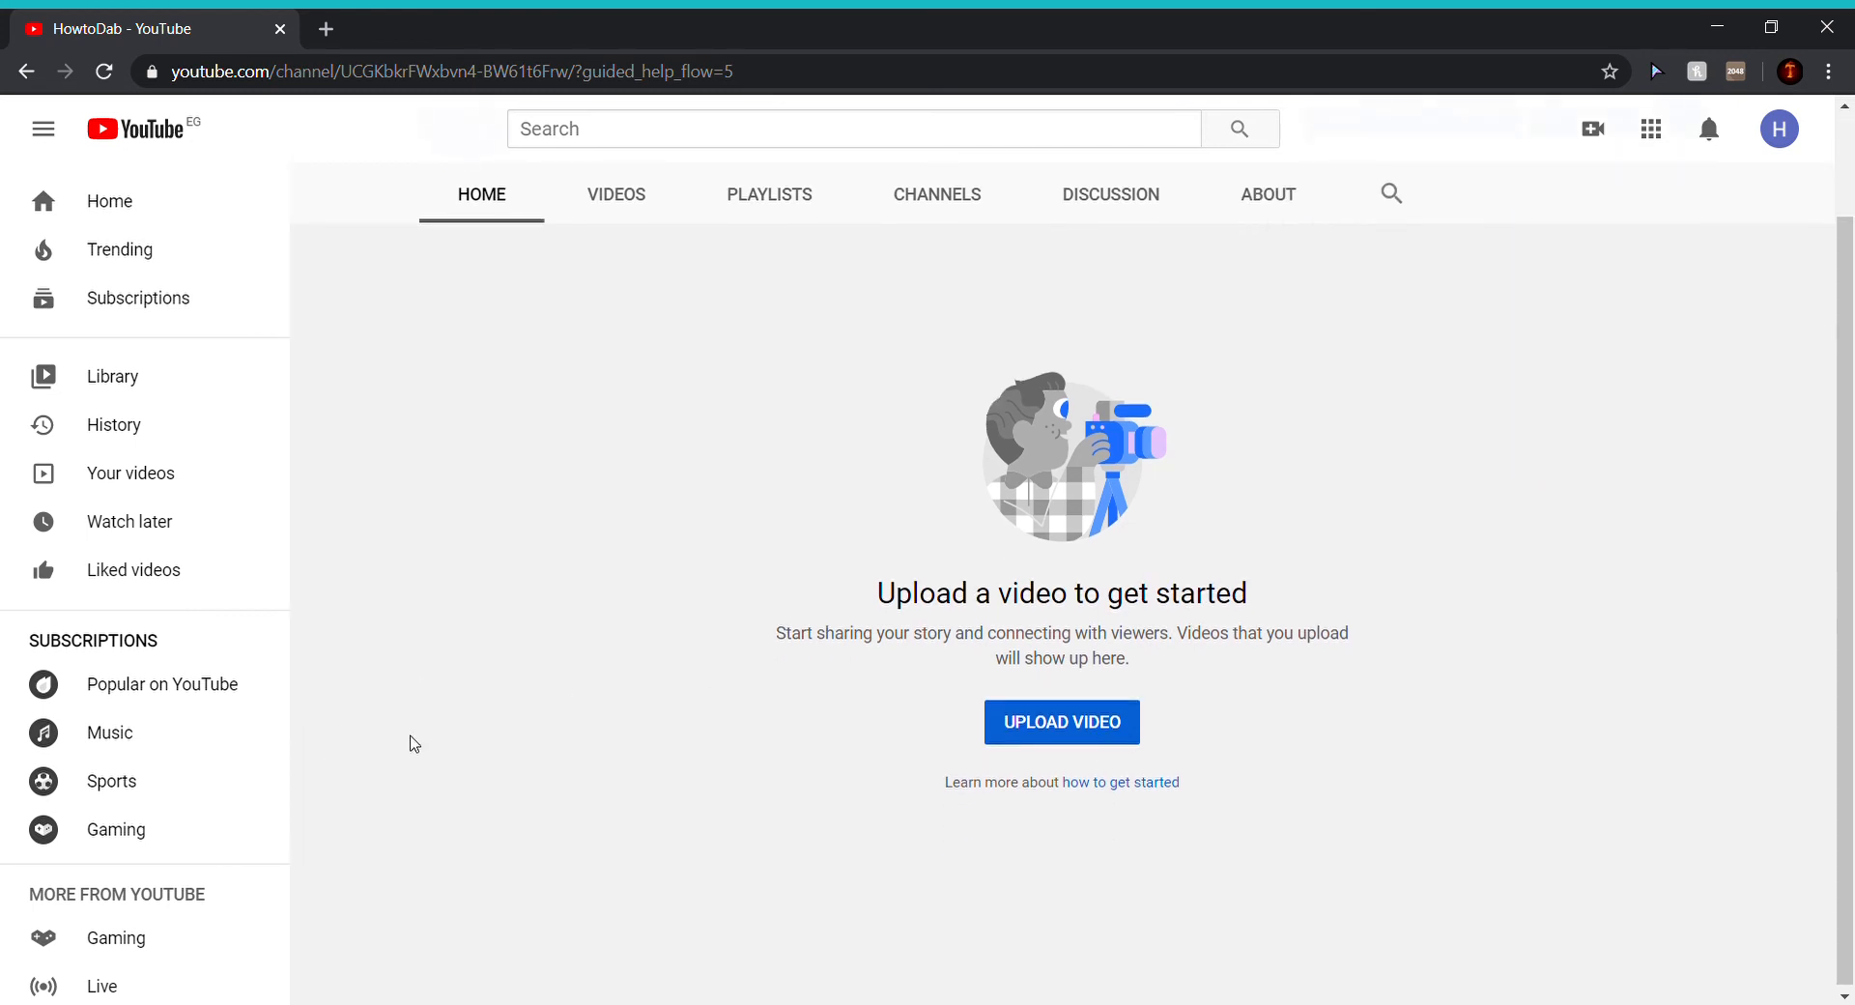
pyautogui.scroll(1, 400, 744)
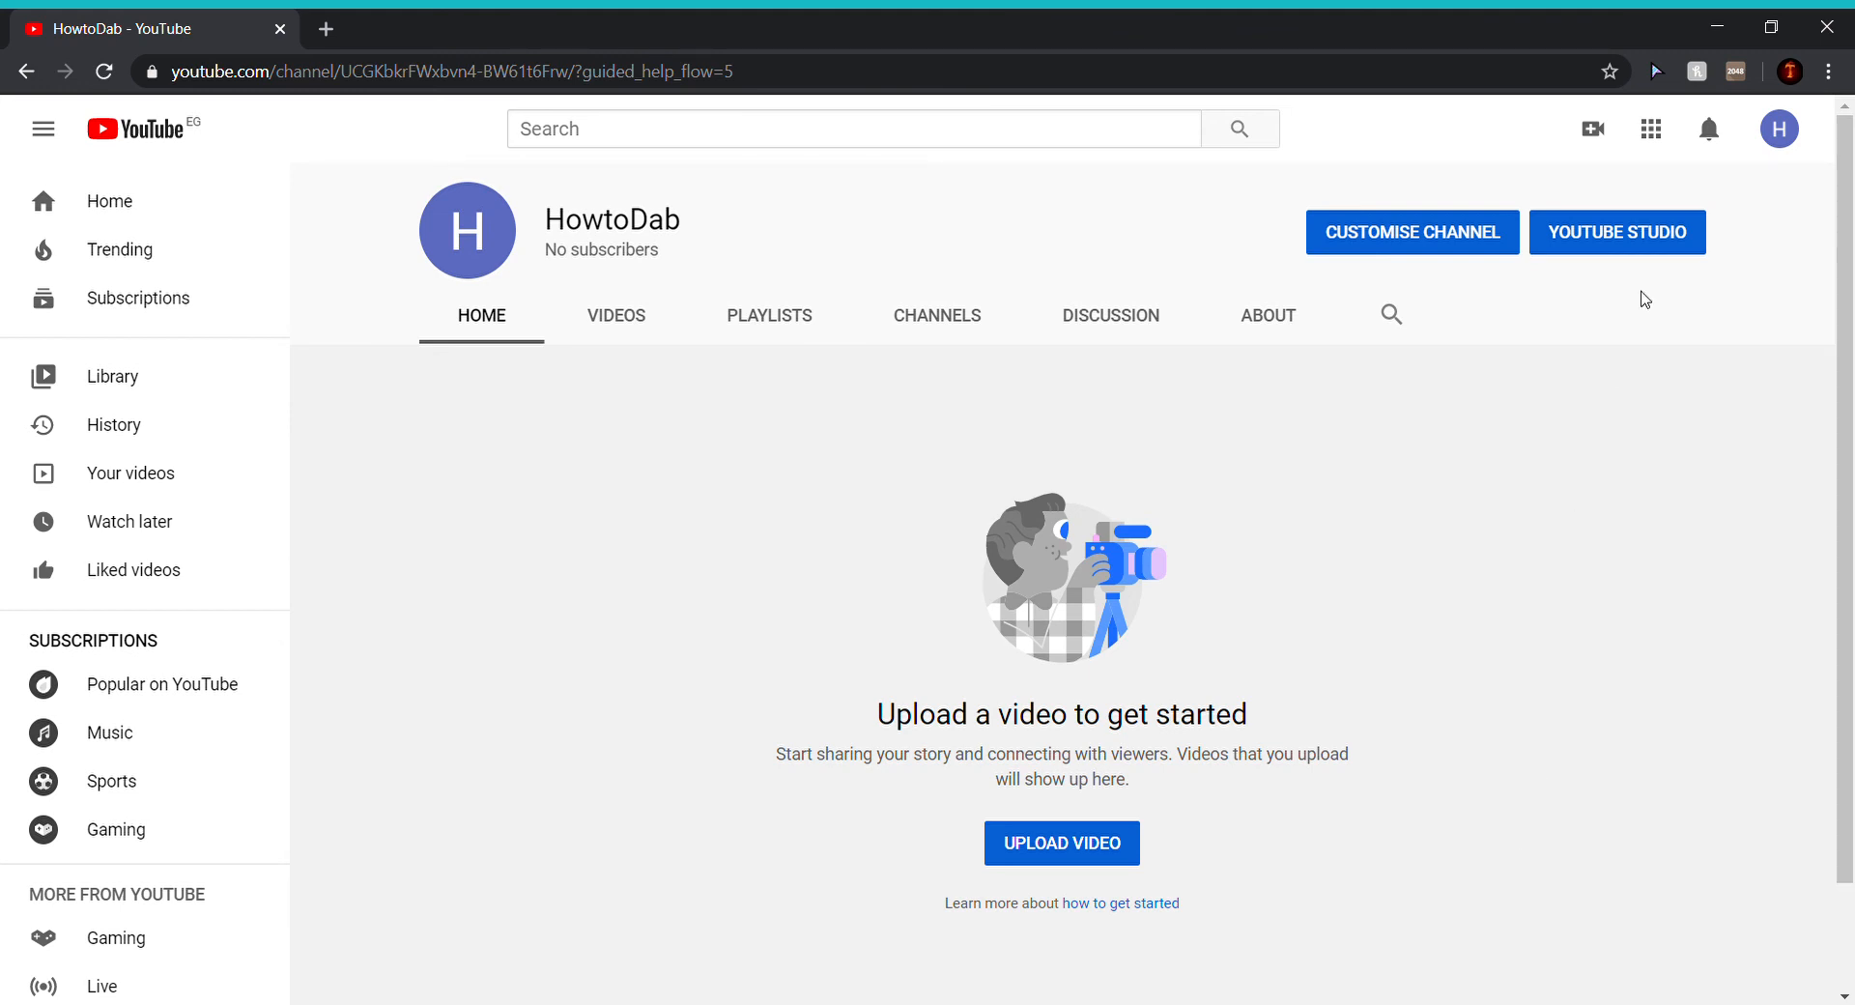
pyautogui.click(1779, 128)
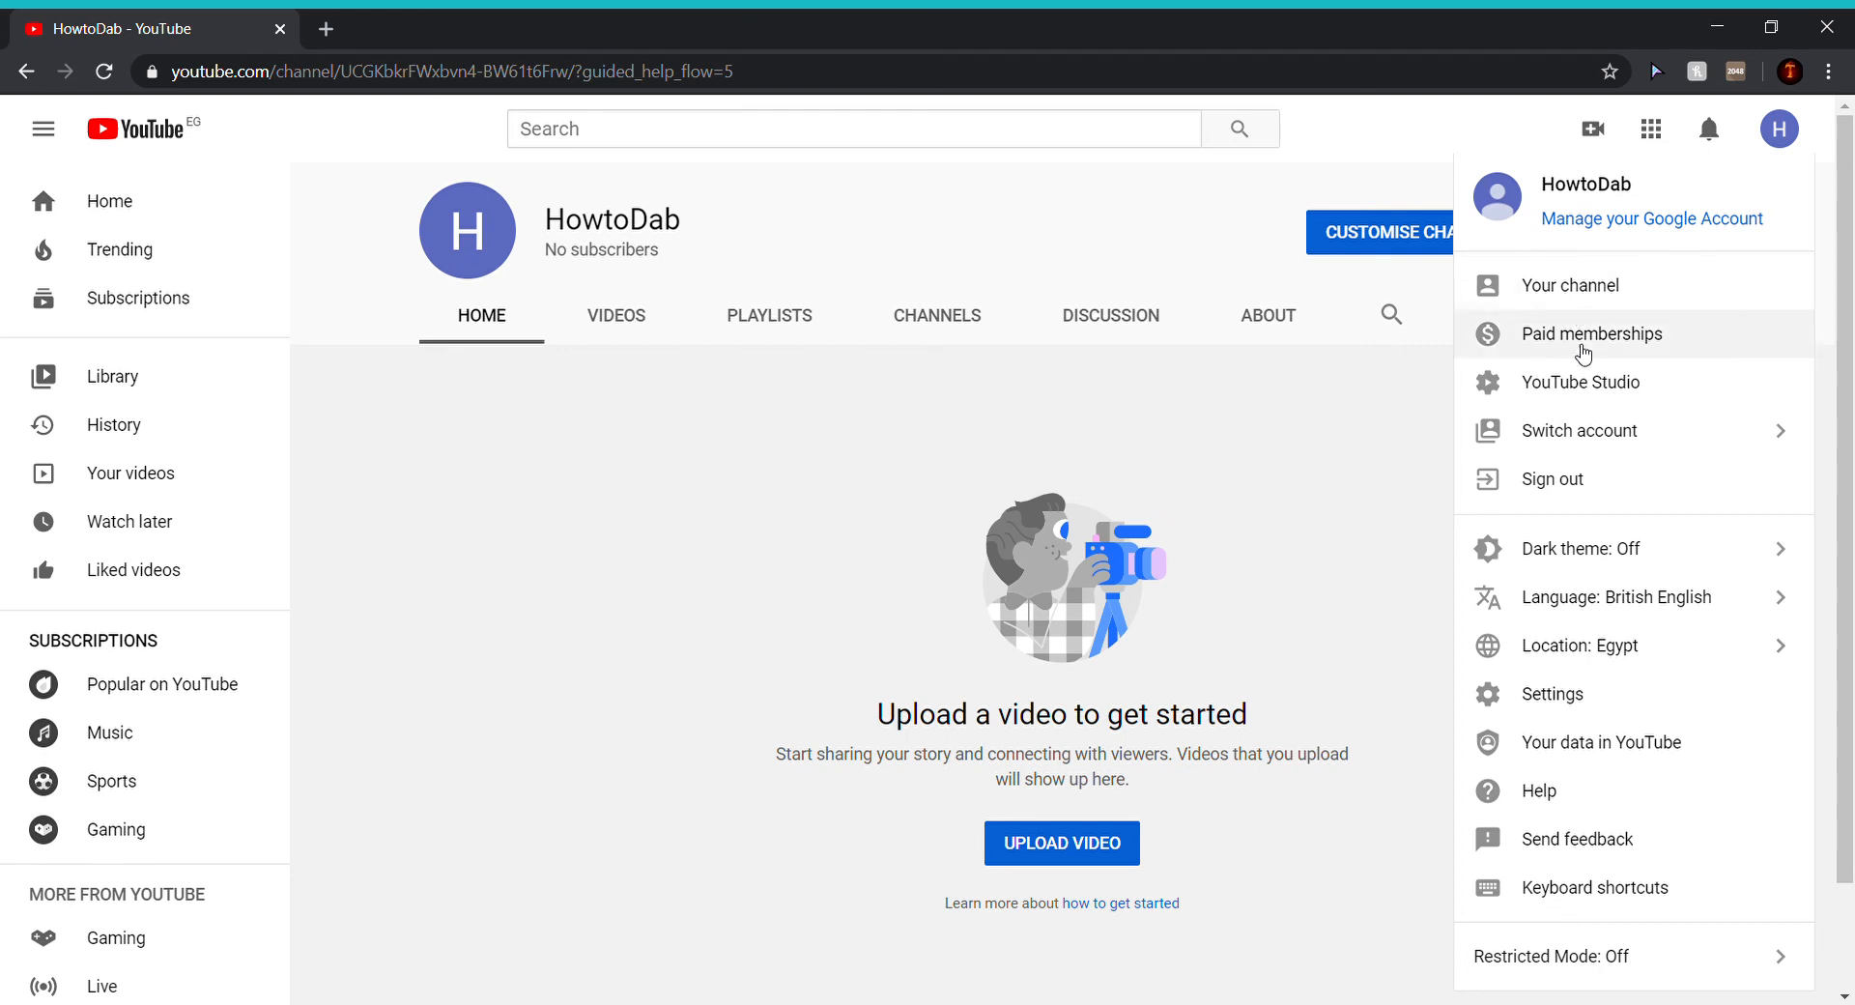
pyautogui.click(1213, 478)
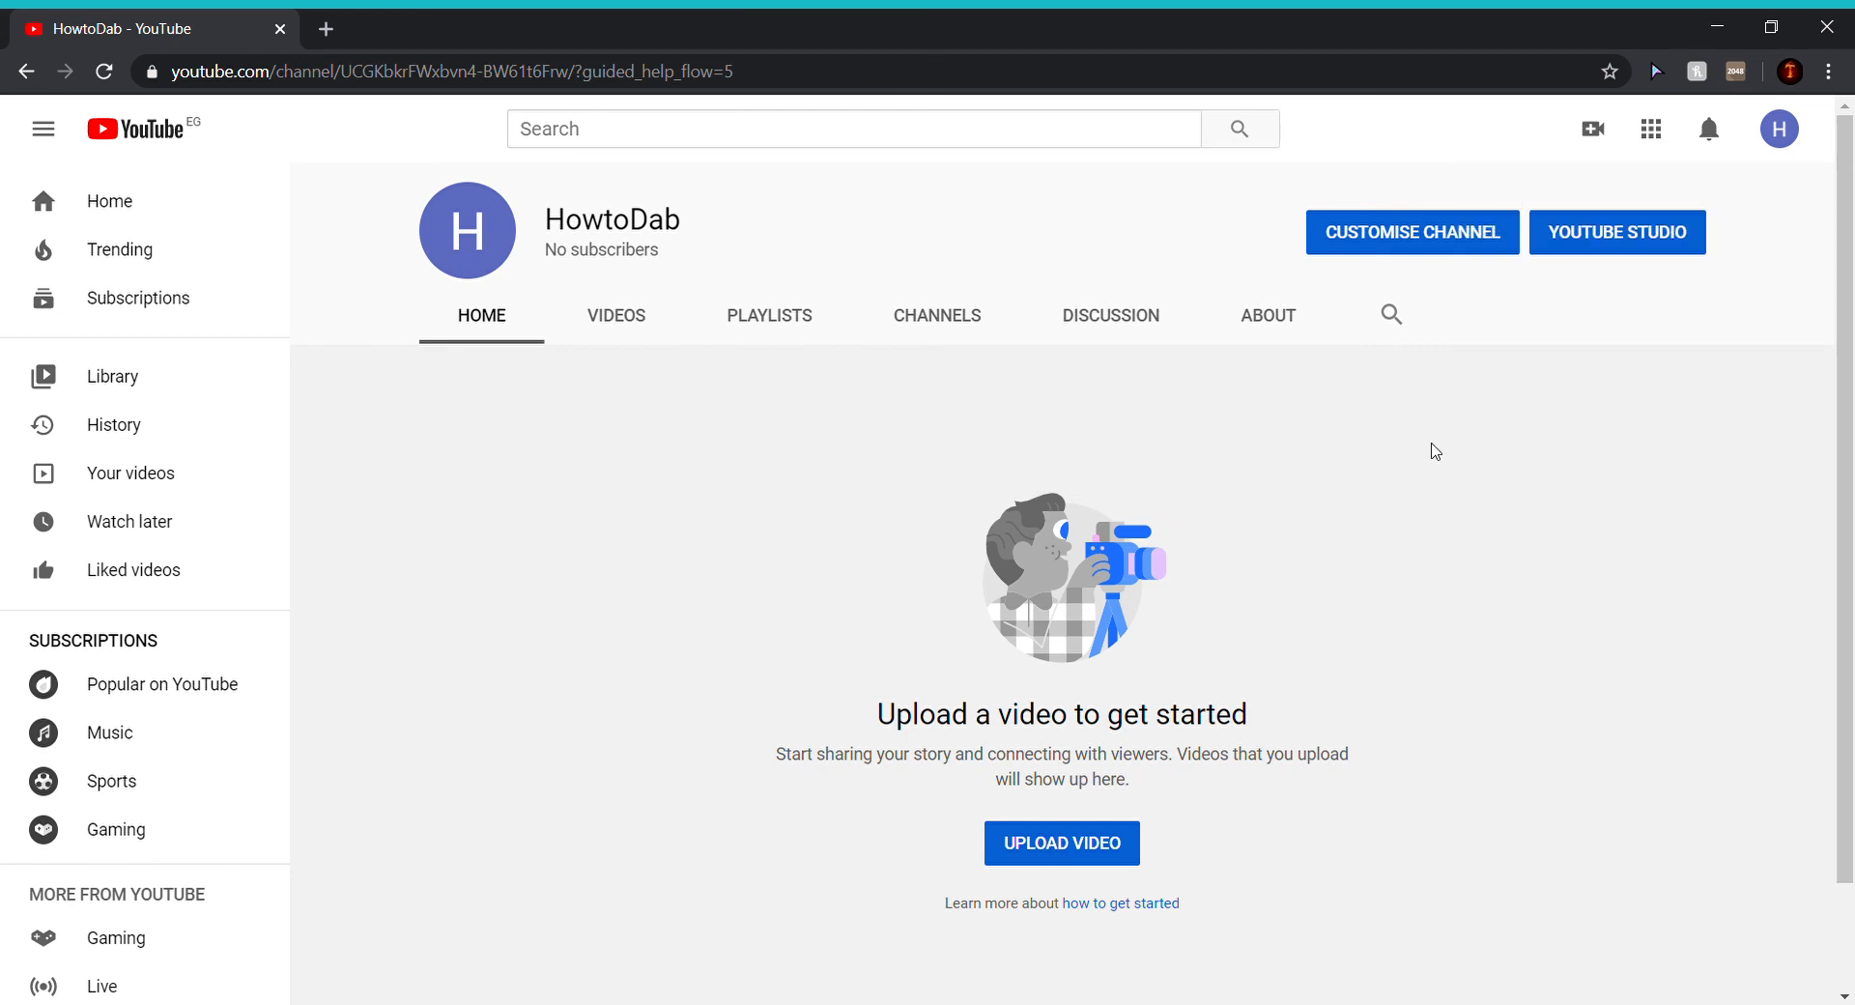
pyautogui.click(1596, 131)
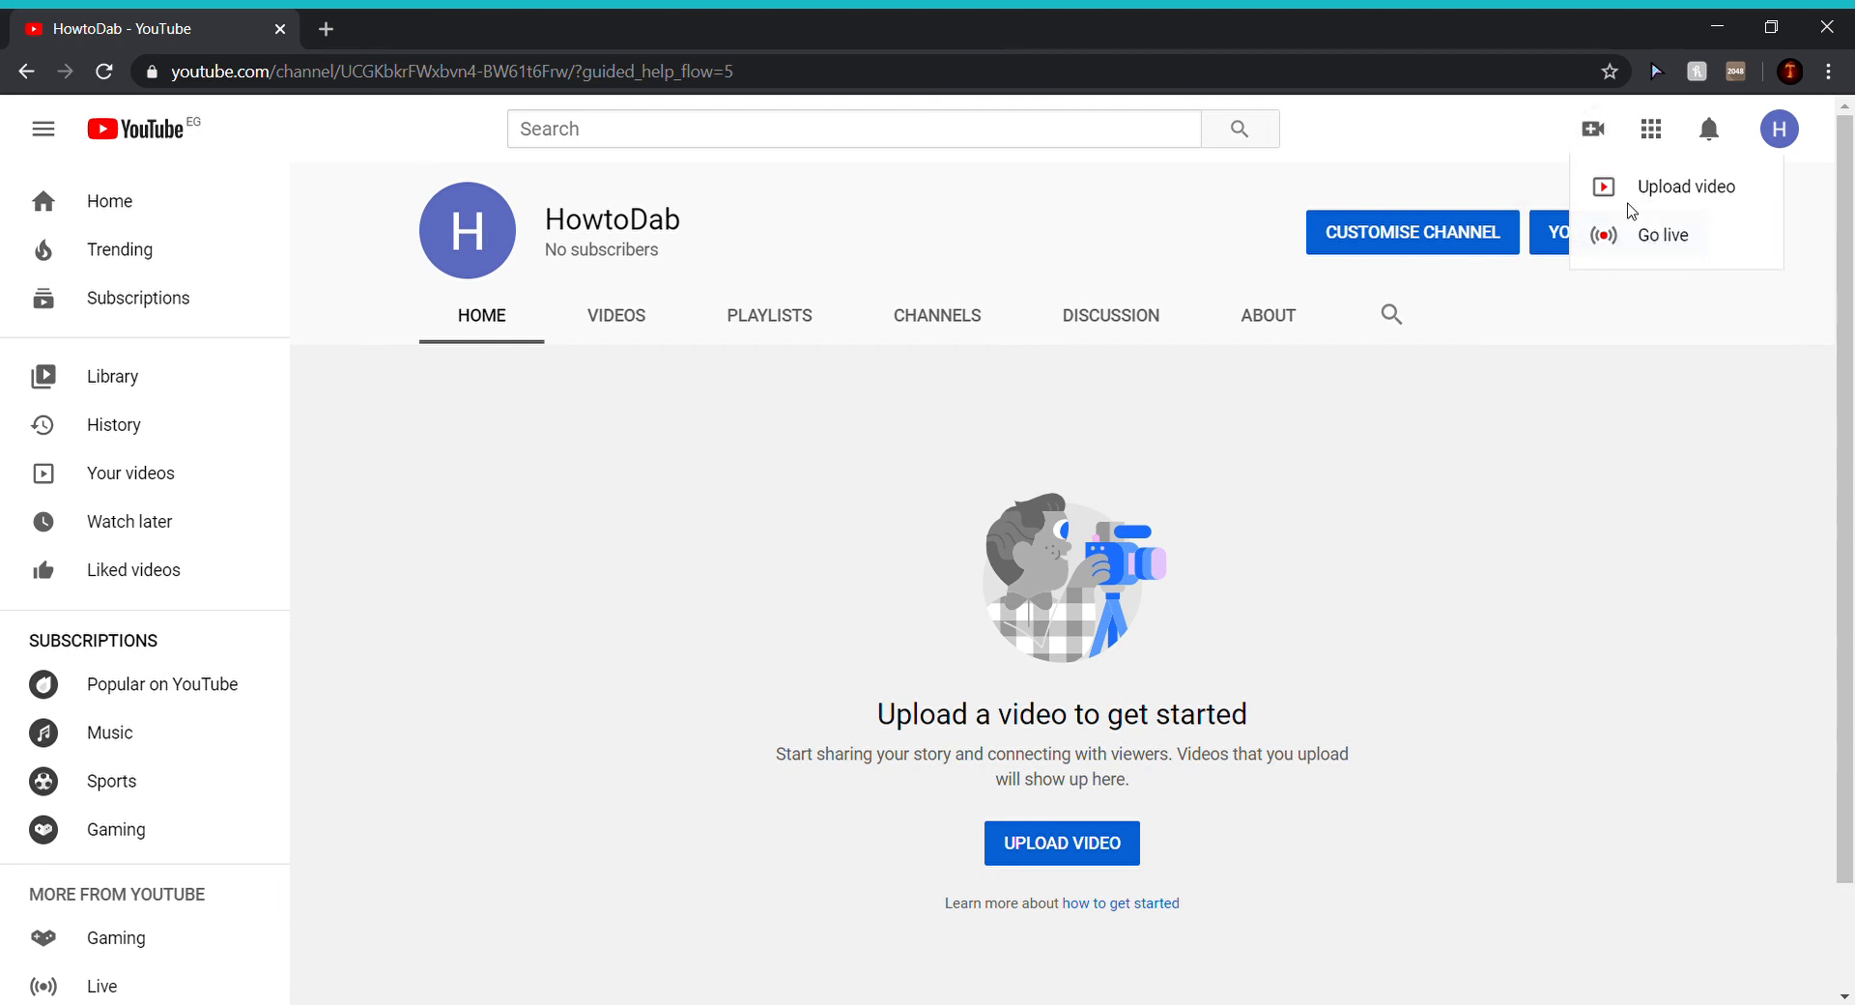
pyautogui.click(1667, 152)
pyautogui.click(1435, 116)
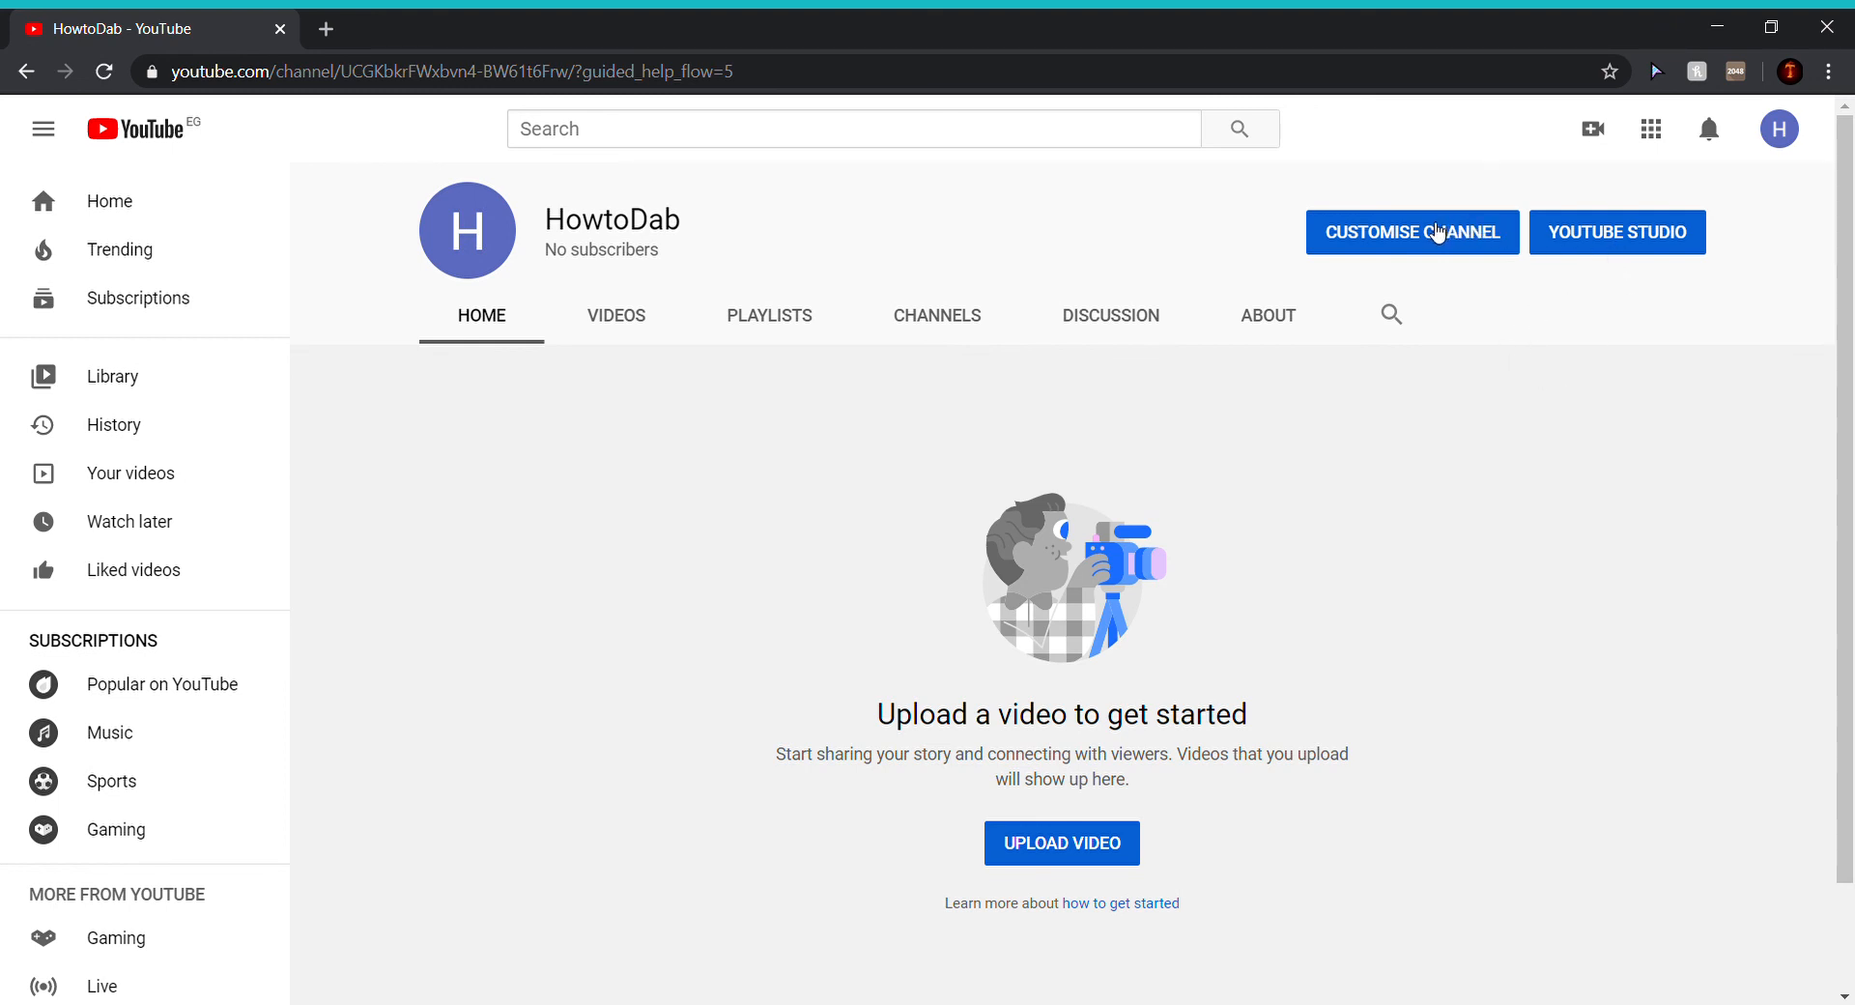
pyautogui.moveTo(490, 217)
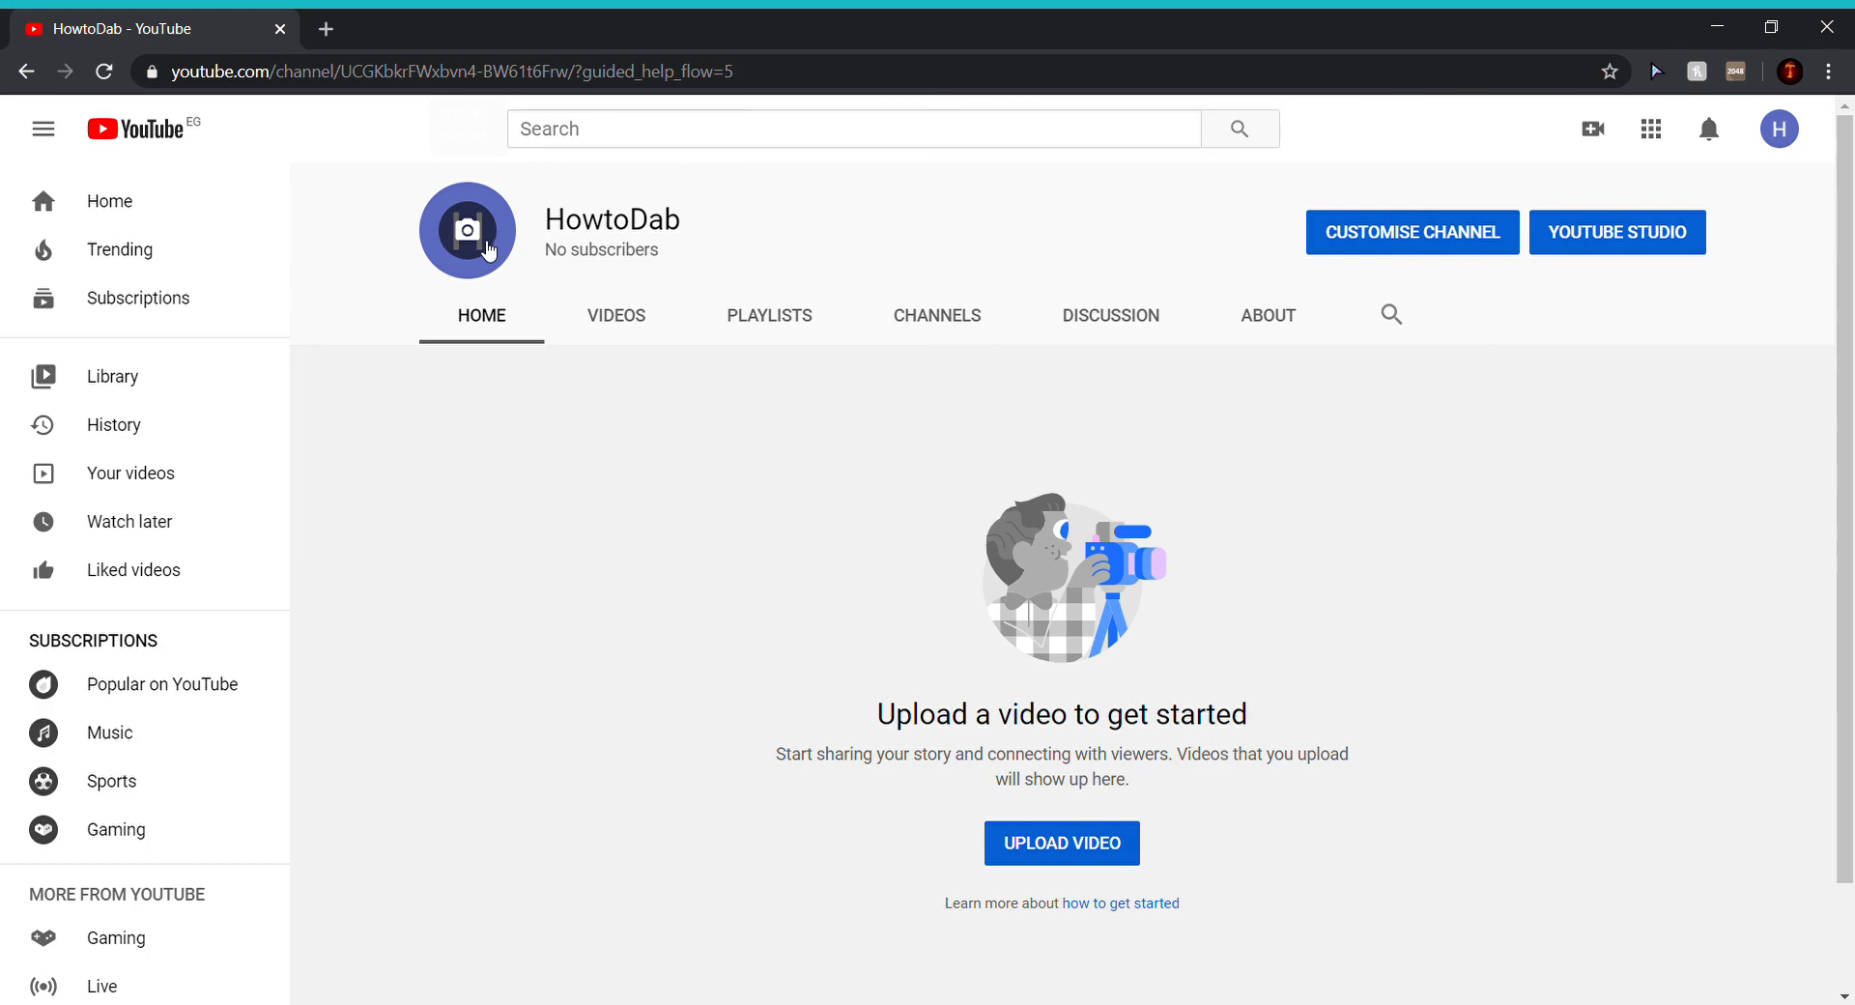
pyautogui.click(494, 247)
pyautogui.click(1164, 626)
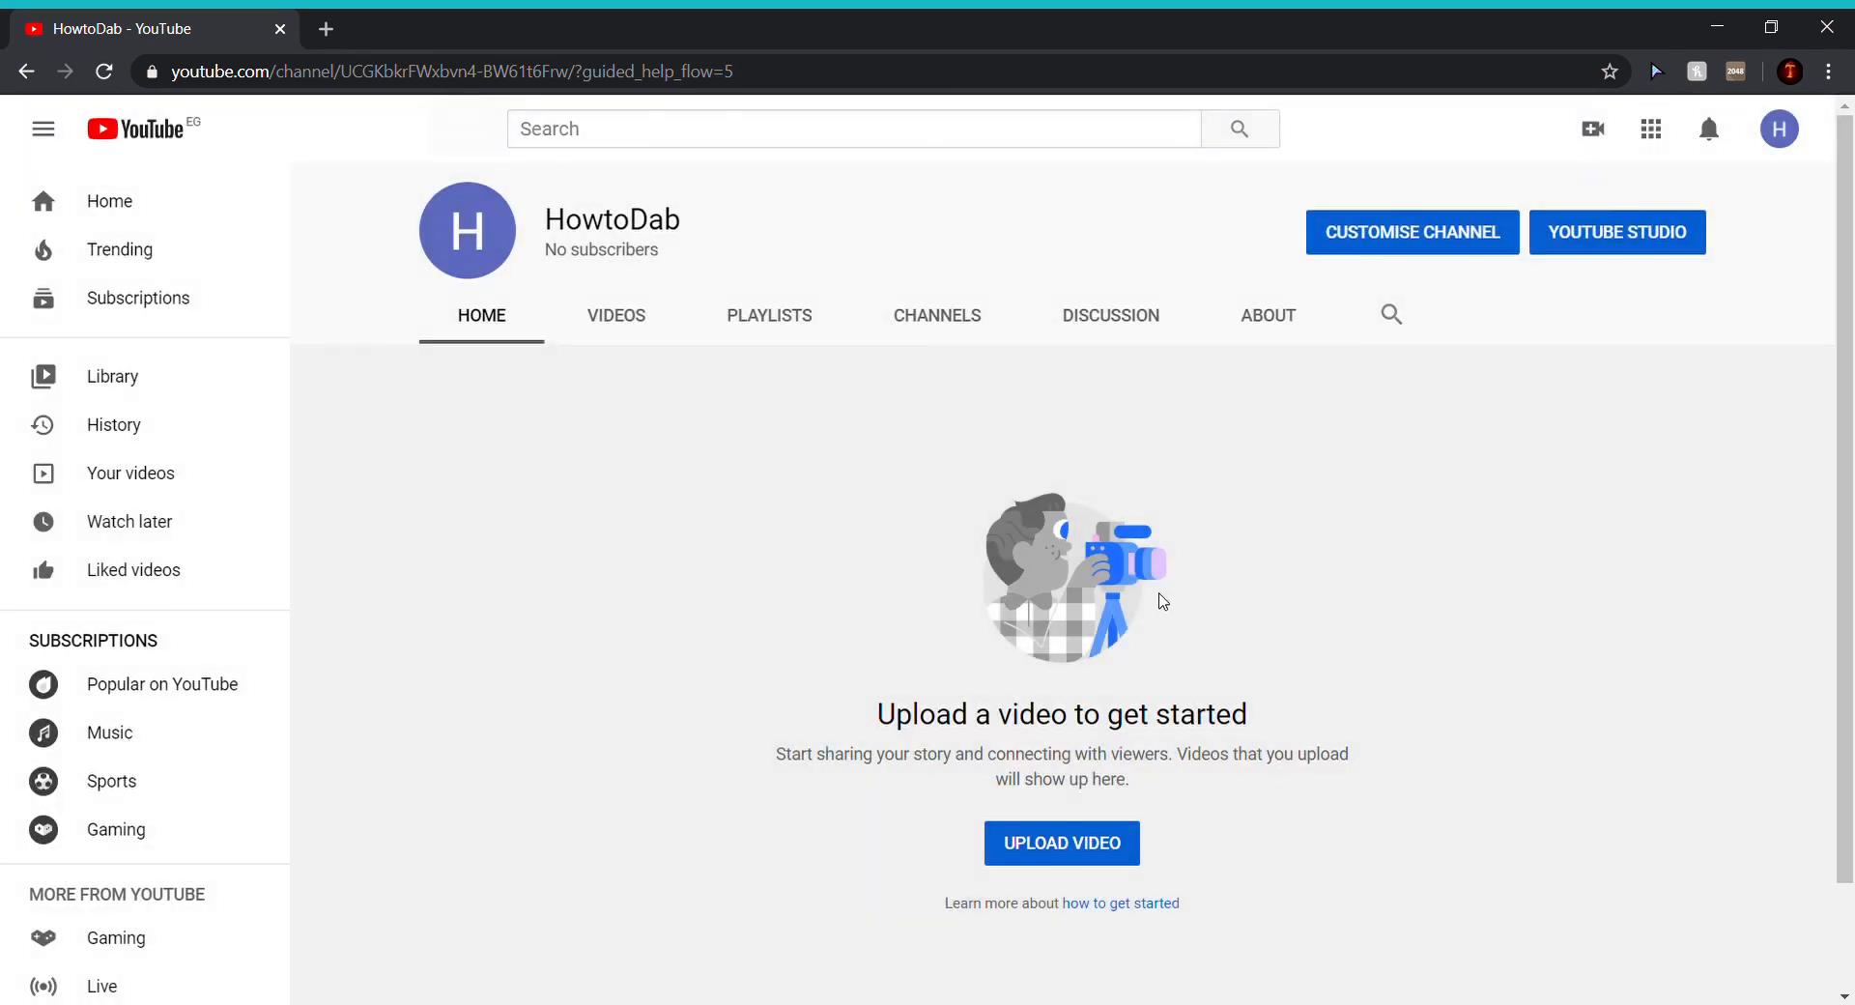
pyautogui.scroll(-2, 745, 704)
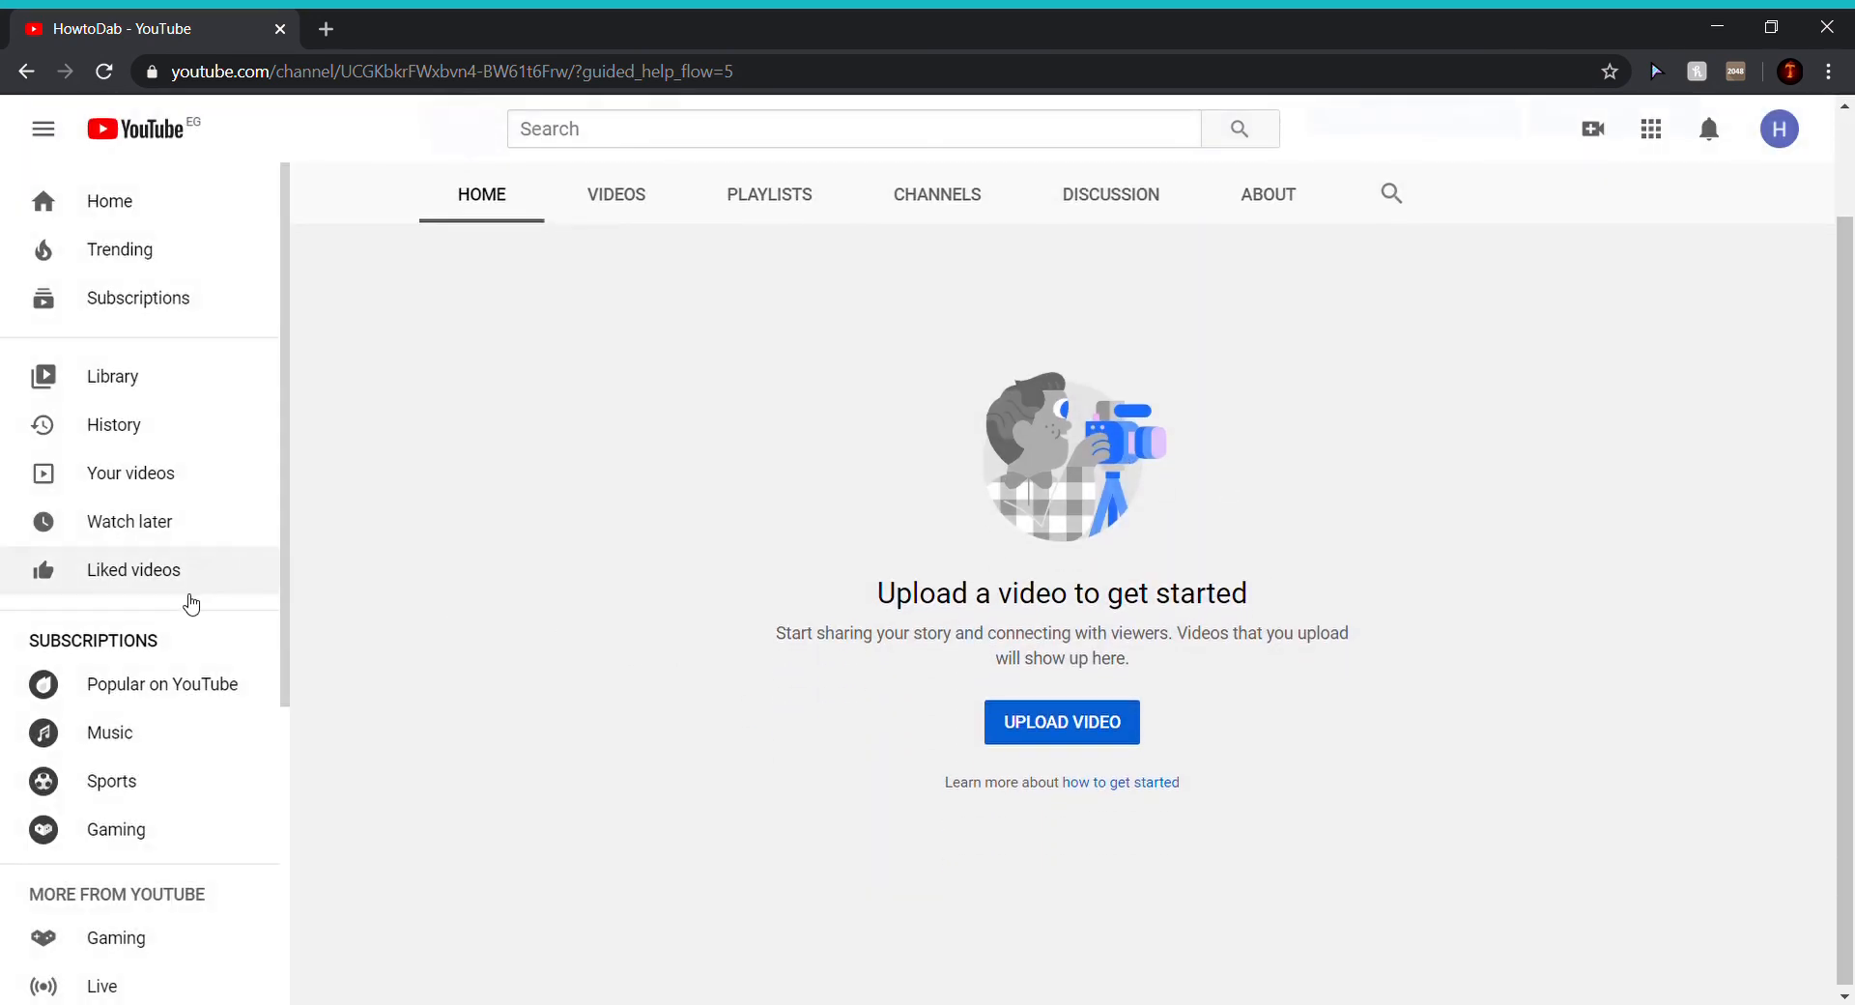
pyautogui.scroll(-4, 193, 607)
pyautogui.scroll(4, 58, 676)
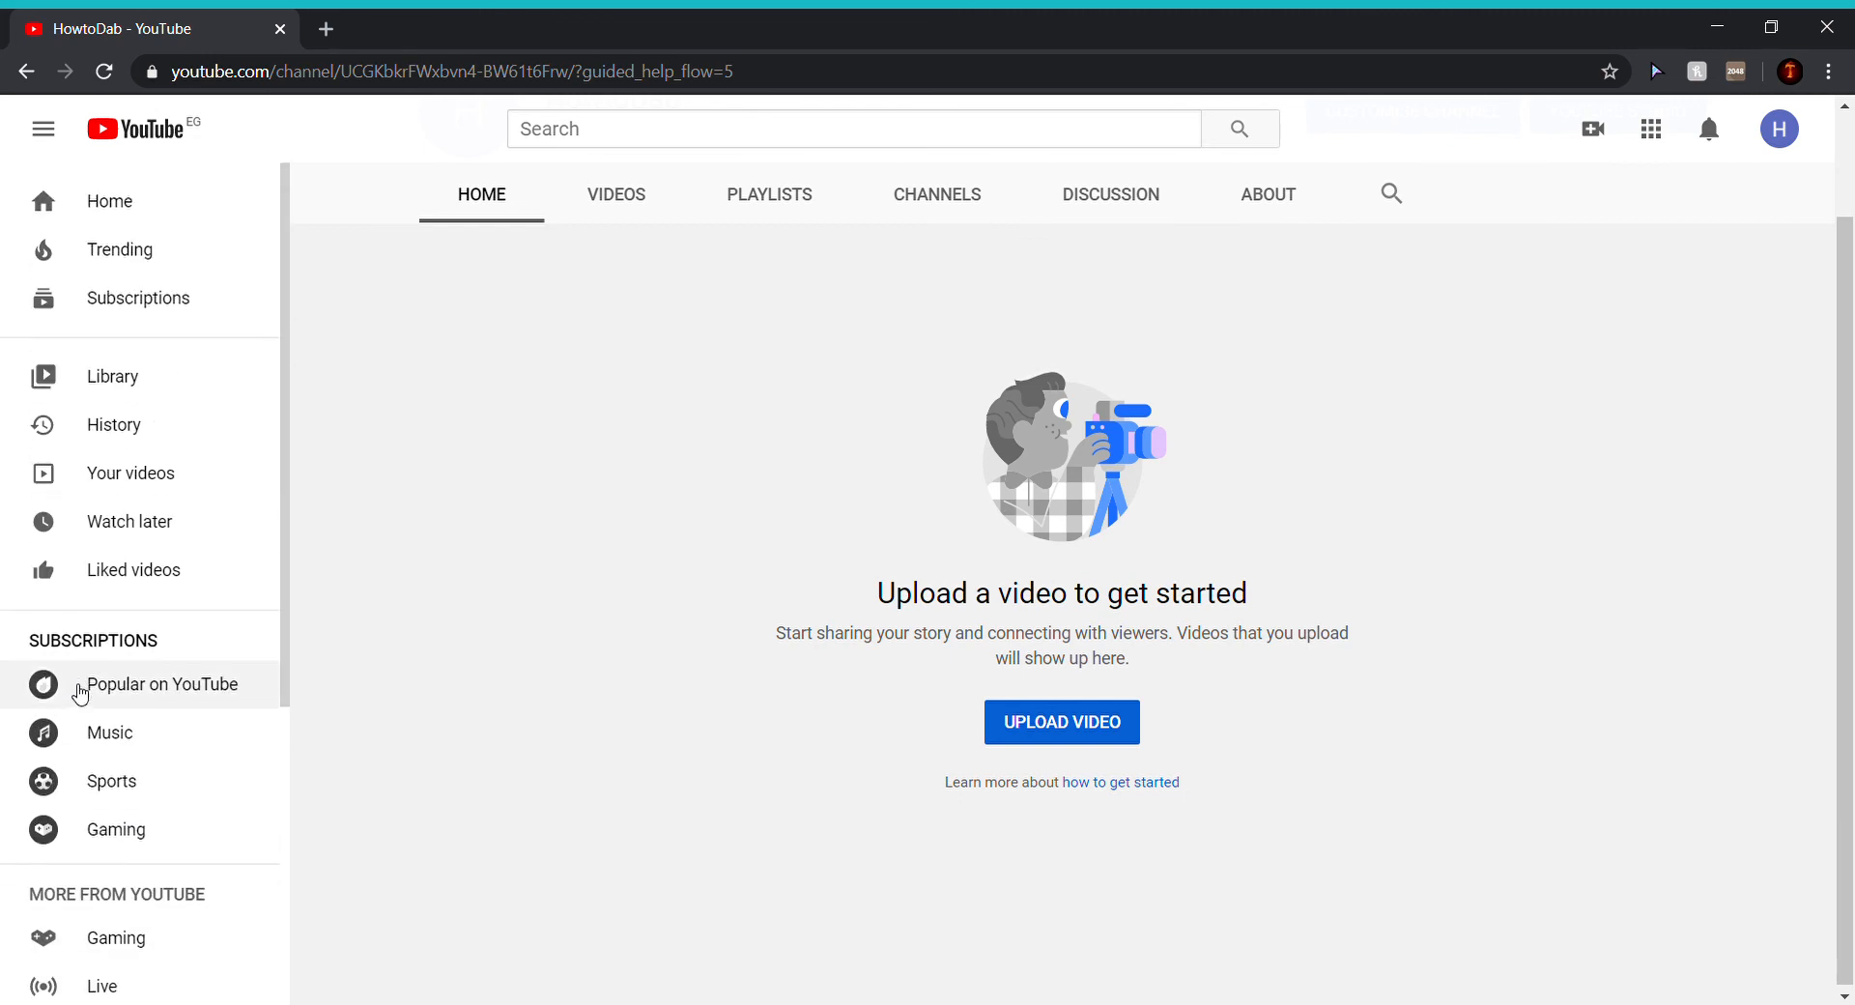
pyautogui.scroll(2, 966, 647)
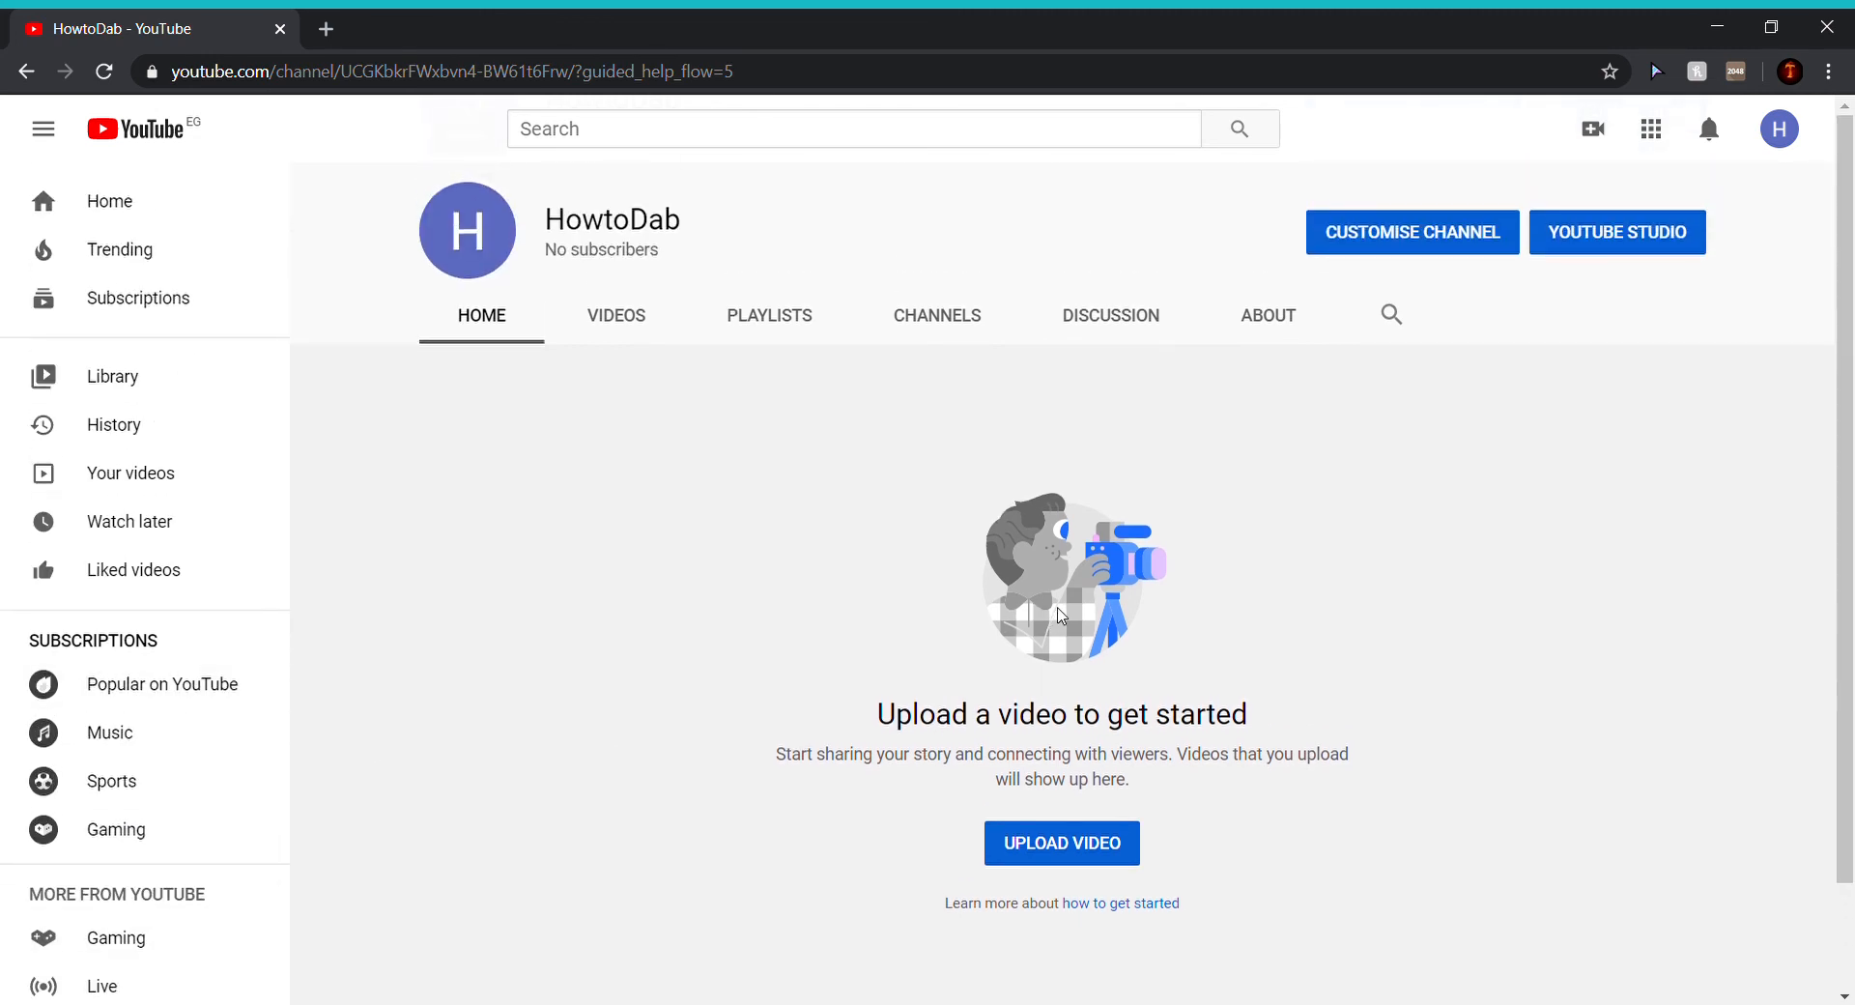